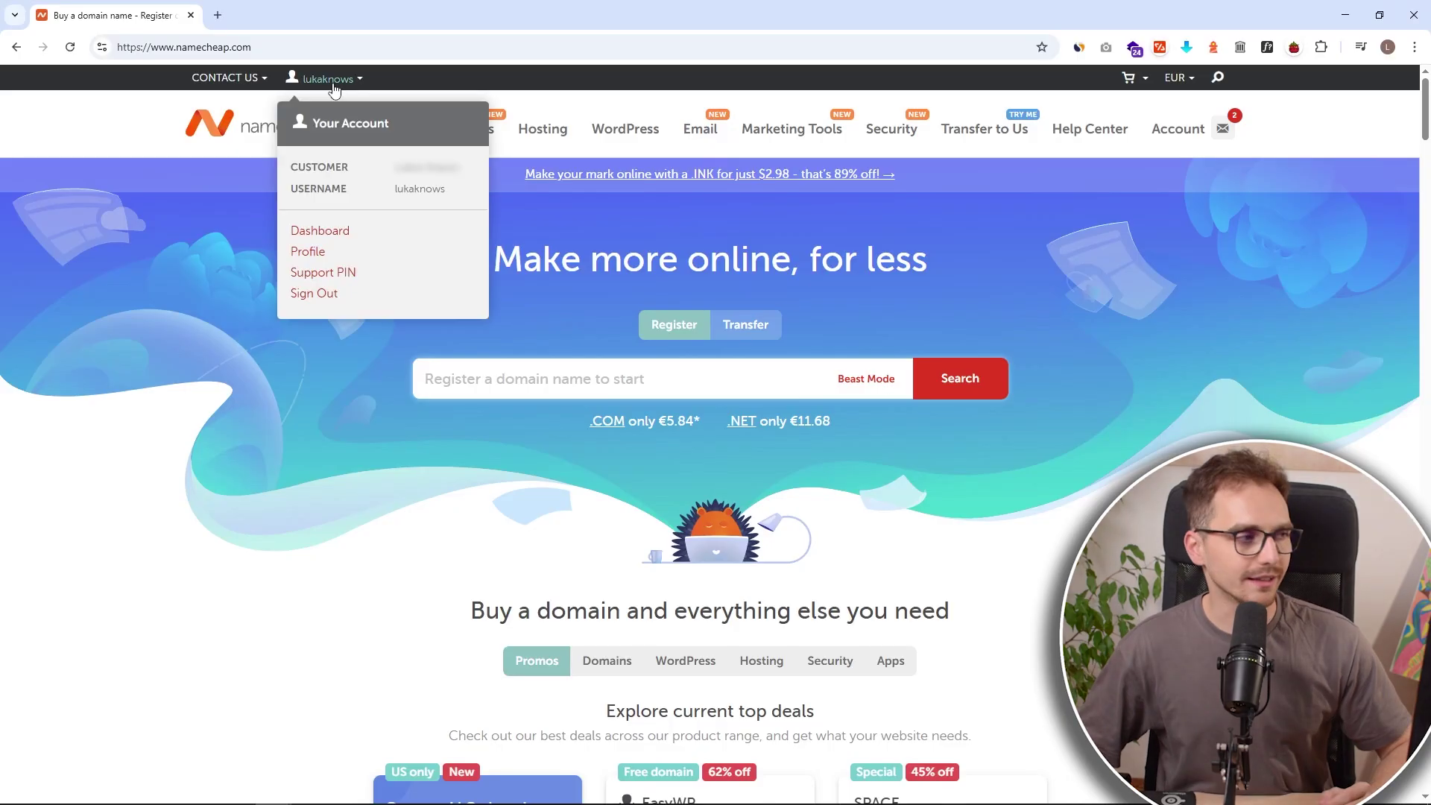
Step: Go from the Namecheap dashboard to Private Email and scroll down to the free trial plans
{"action": "left_click", "coordinate": [326, 234]}
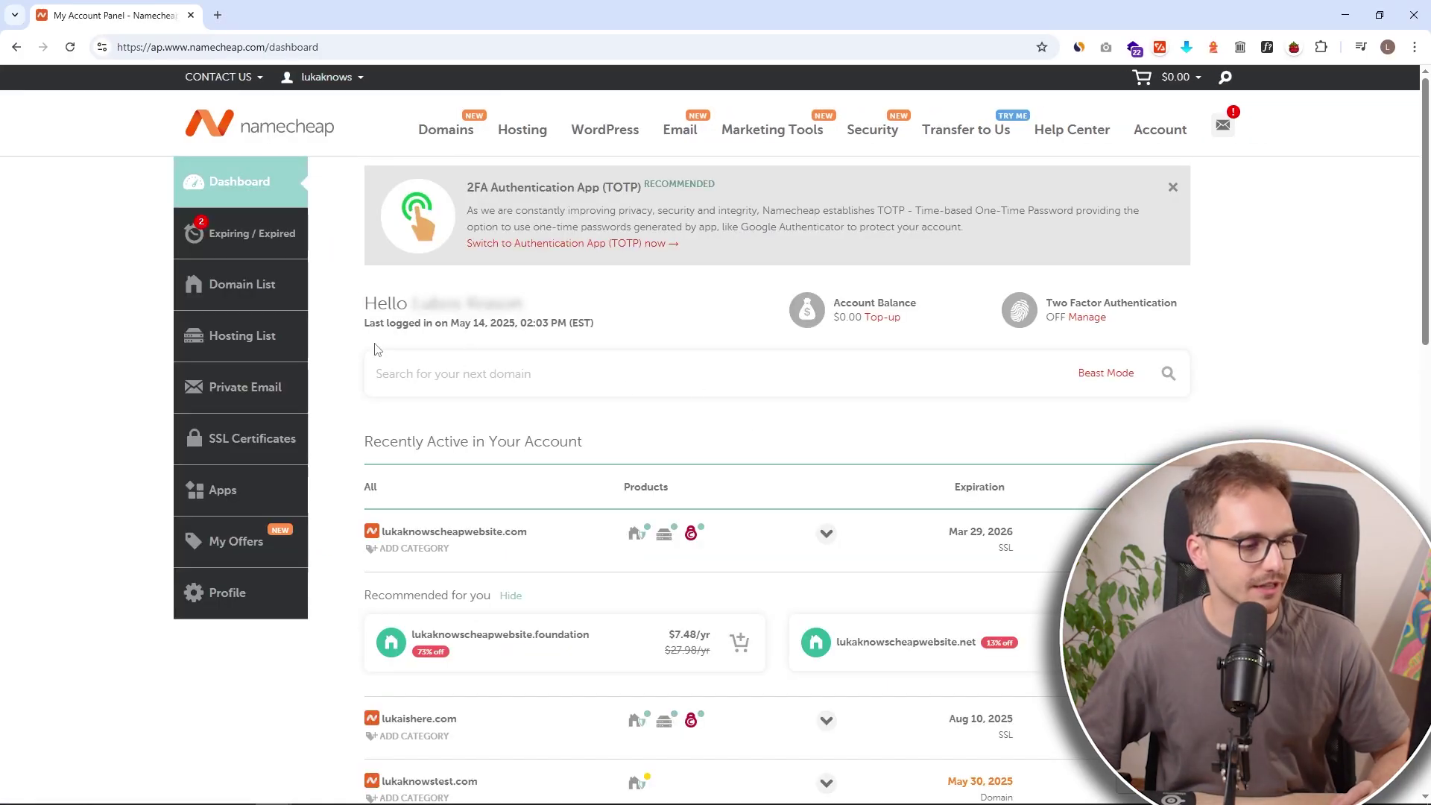
{"action": "left_click", "coordinate": [232, 383]}
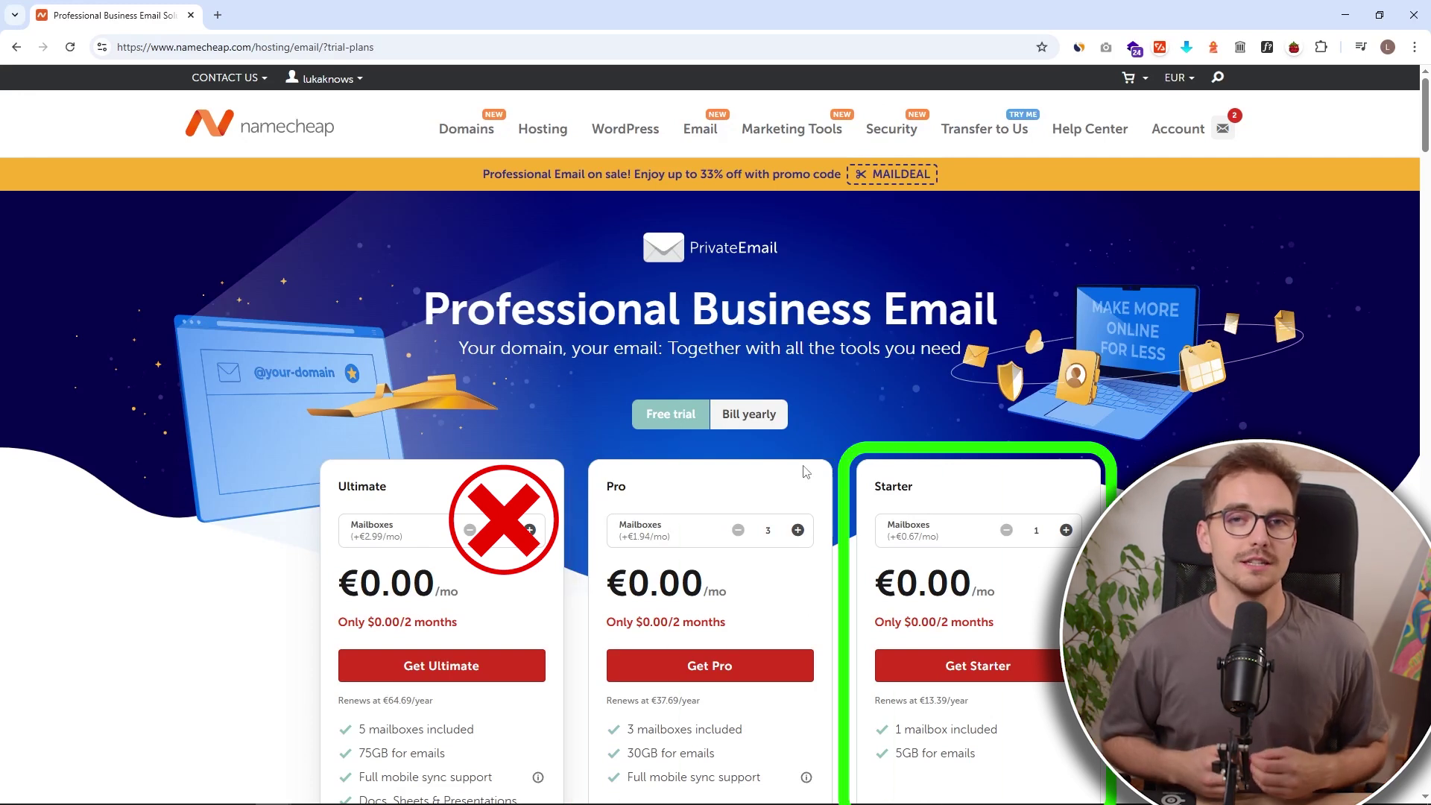
{"action": "scroll", "coordinate": [804, 471], "scroll_direction": "down", "scroll_amount": 3}
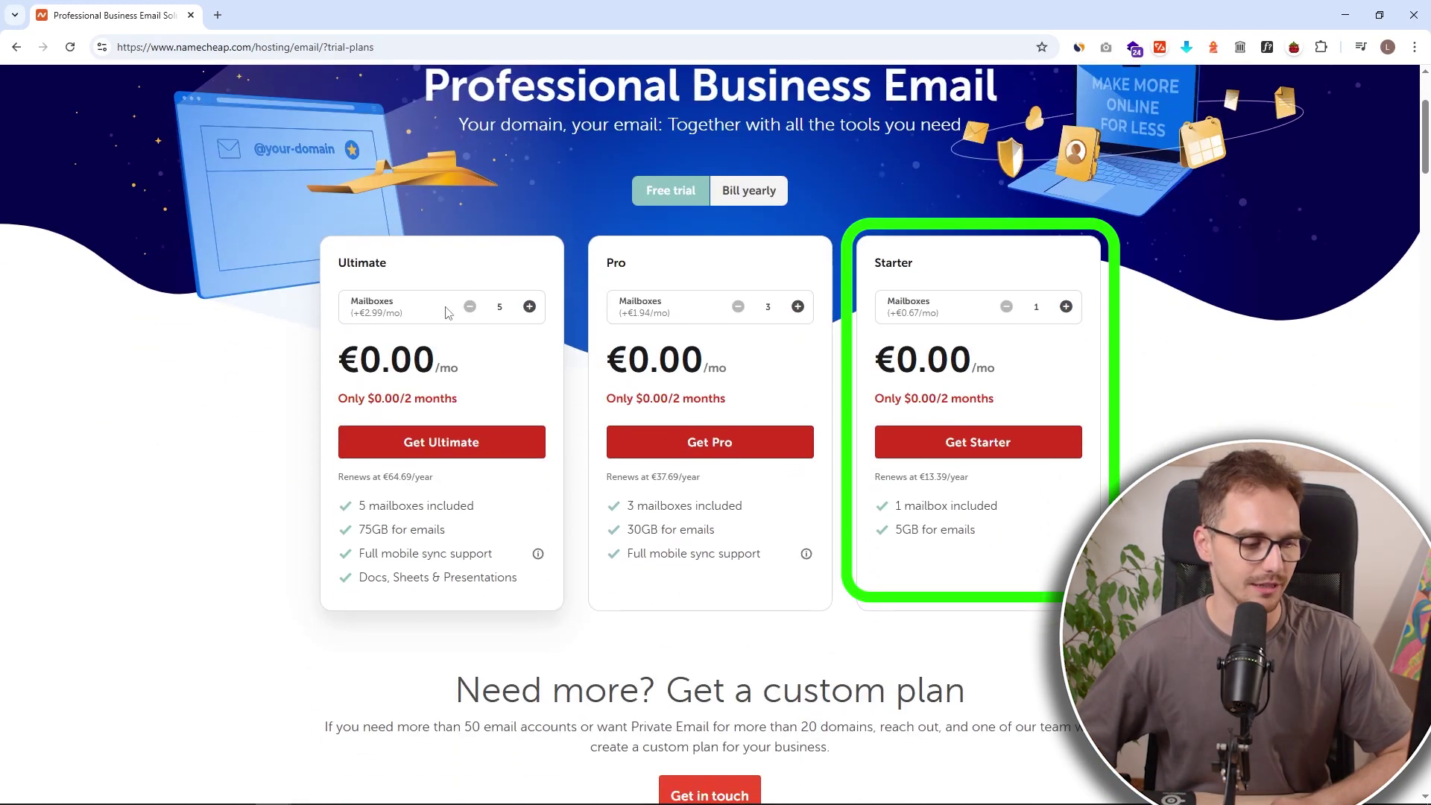
Step: Pick the Starter plan for lukaknowstest.com, a domain already owned with Namecheap, and continue
{"action": "left_click", "coordinate": [1002, 445]}
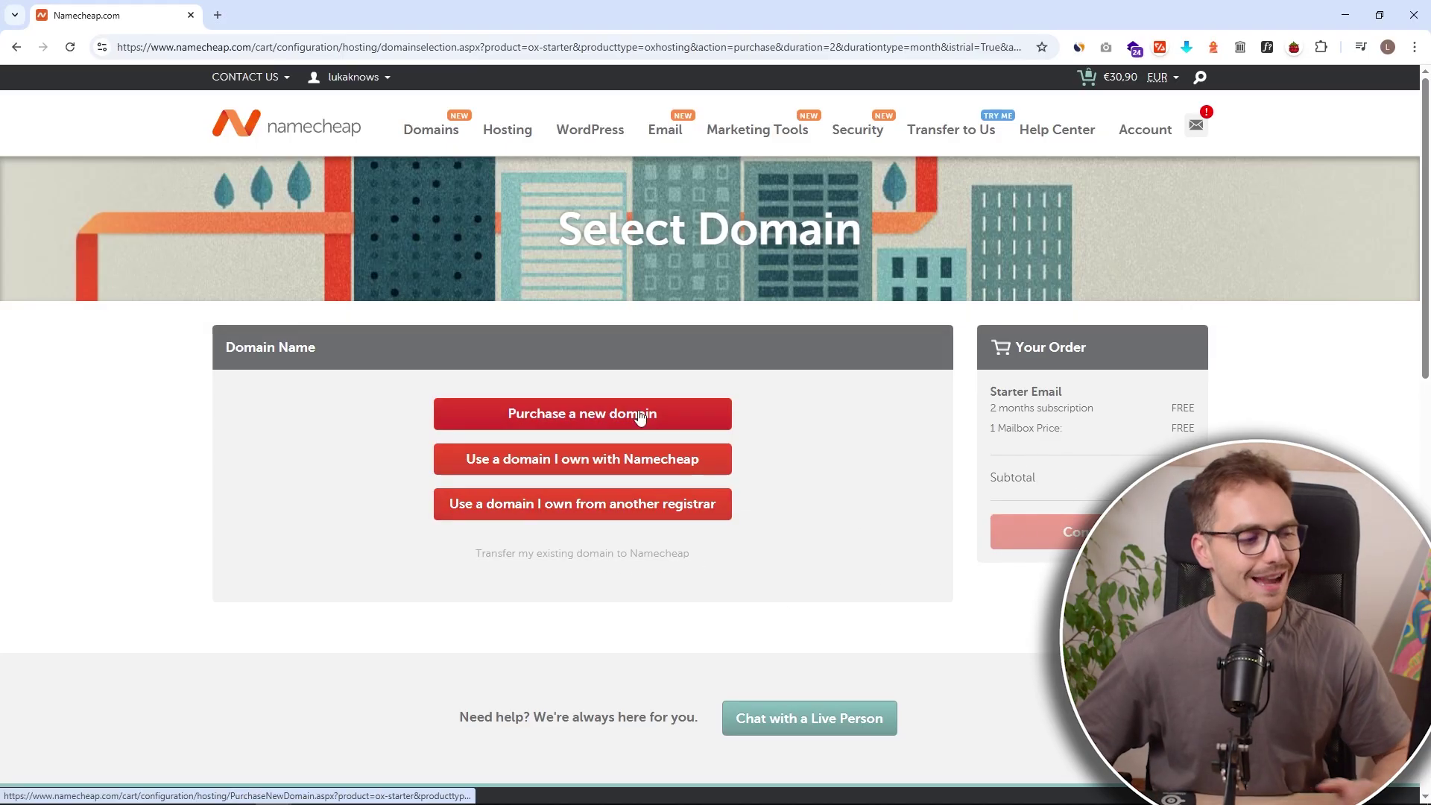
{"action": "left_click", "coordinate": [638, 467]}
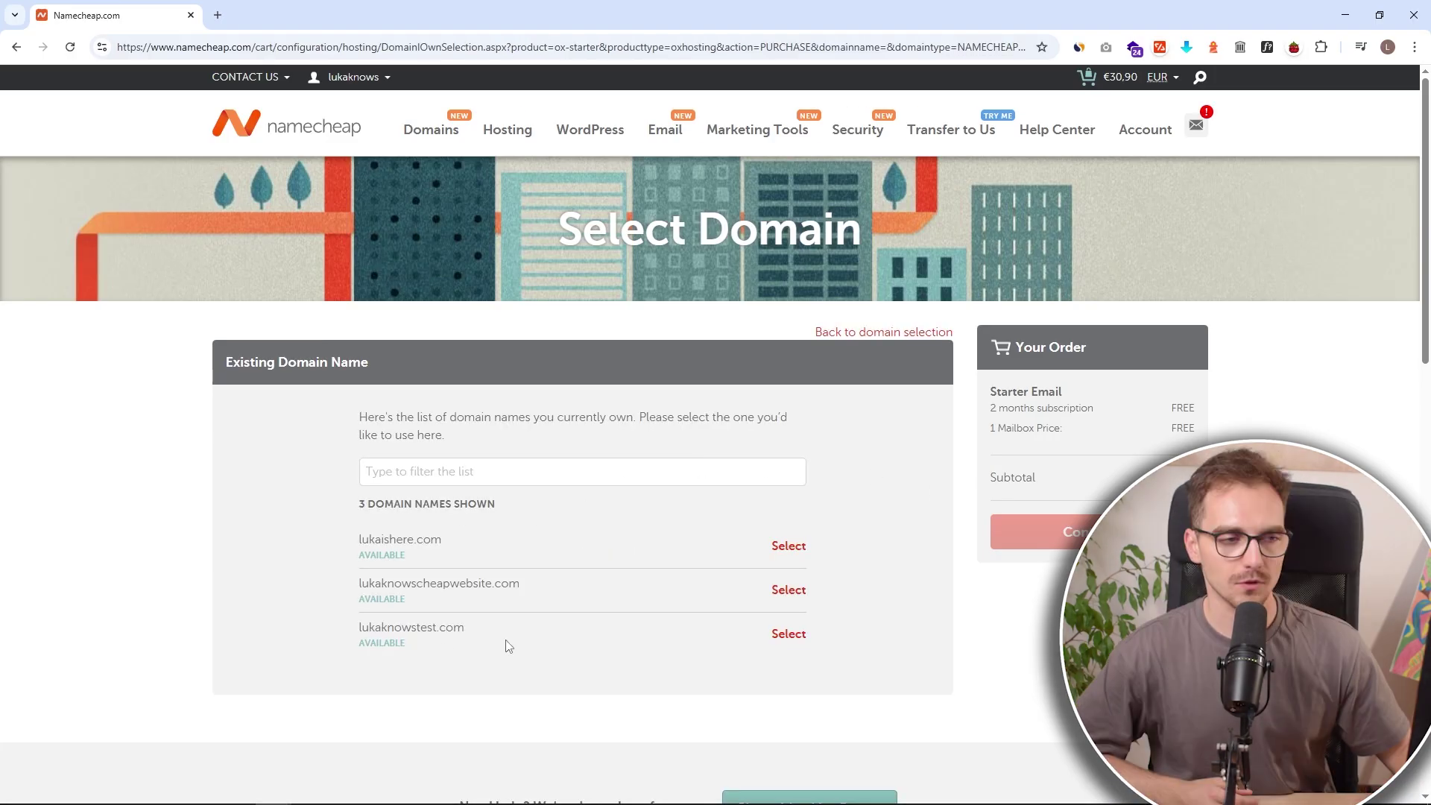
{"action": "left_click", "coordinate": [779, 636]}
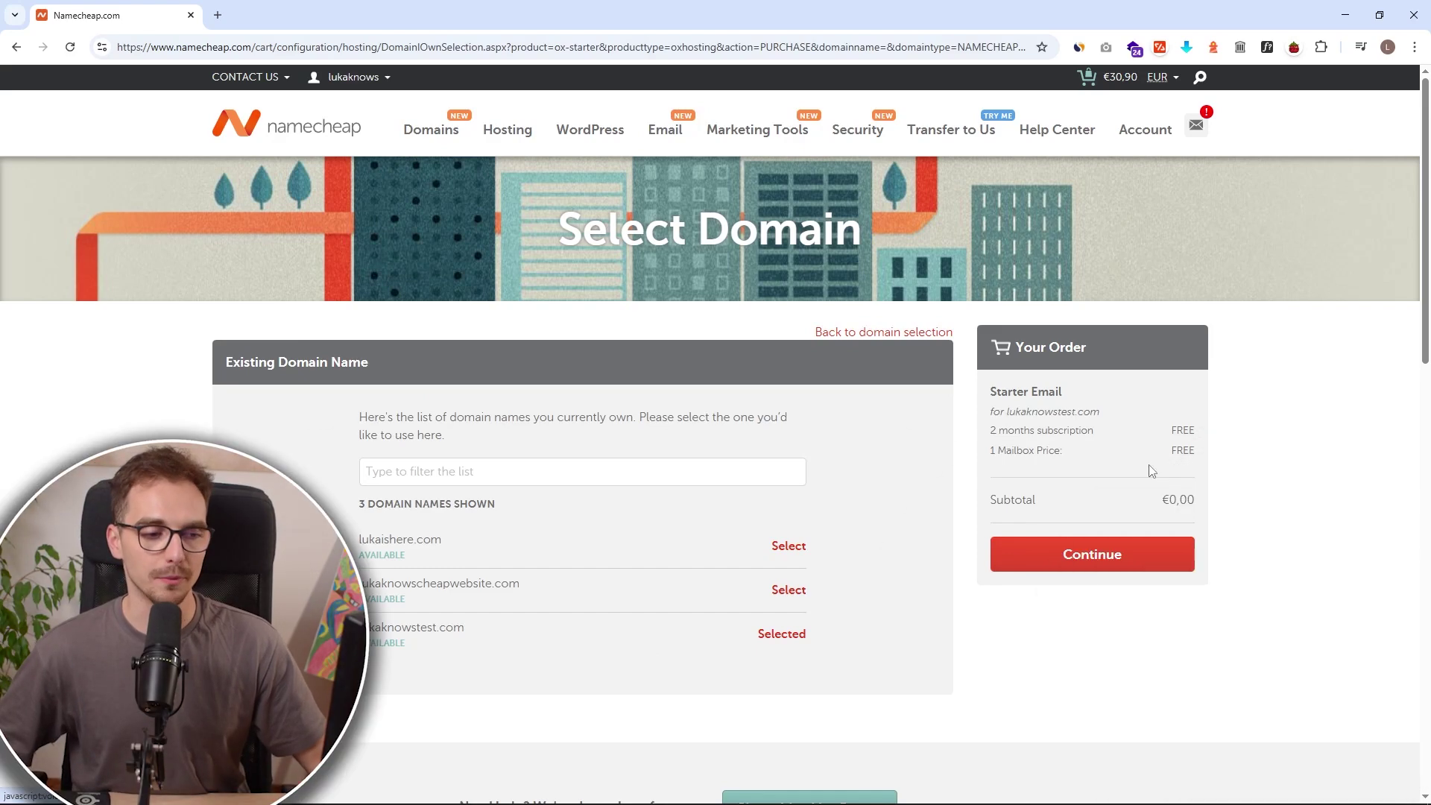
{"action": "left_click", "coordinate": [1143, 556]}
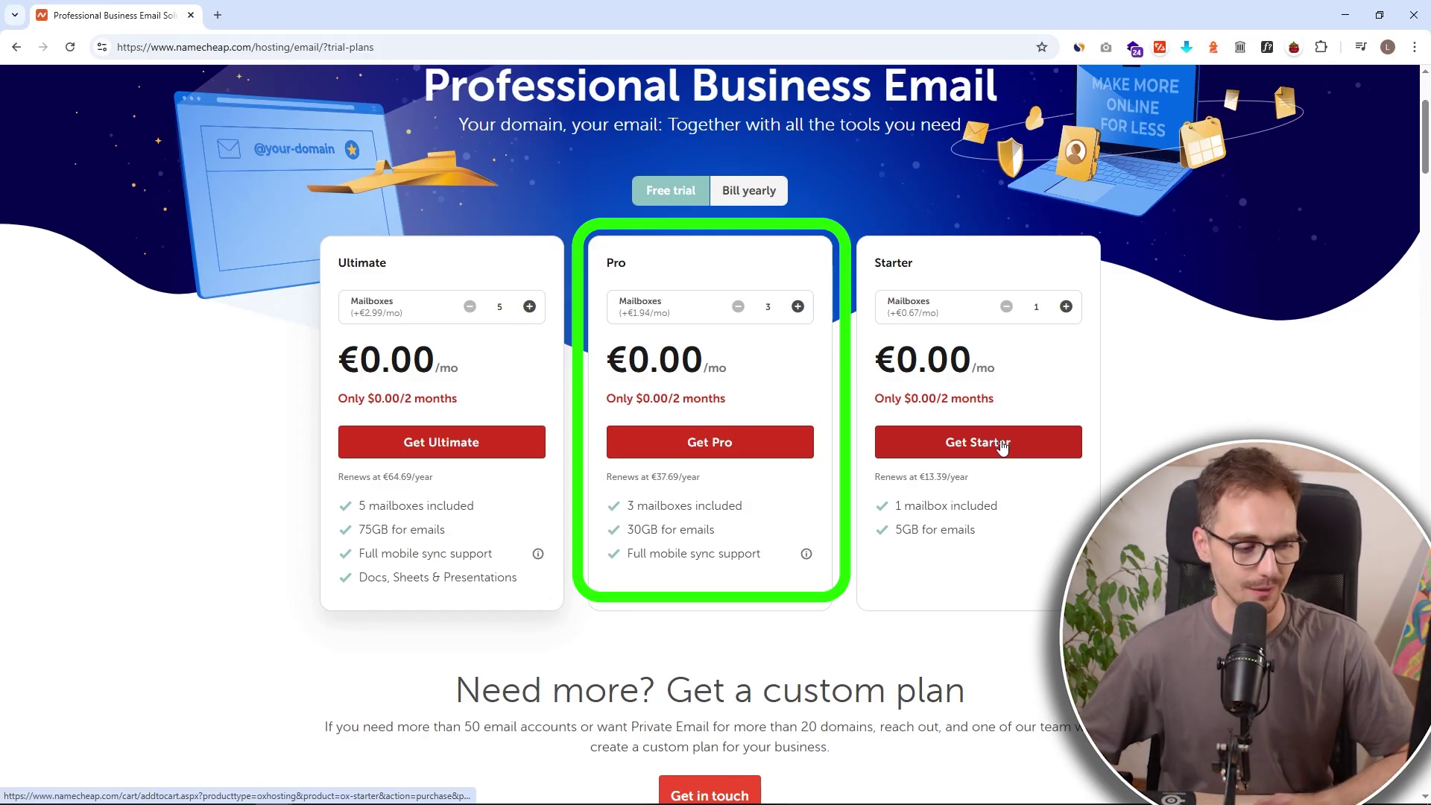
Step: Order the Starter plan, confirm the cart, accept the terms and pay $0.00
{"action": "left_click", "coordinate": [1002, 445]}
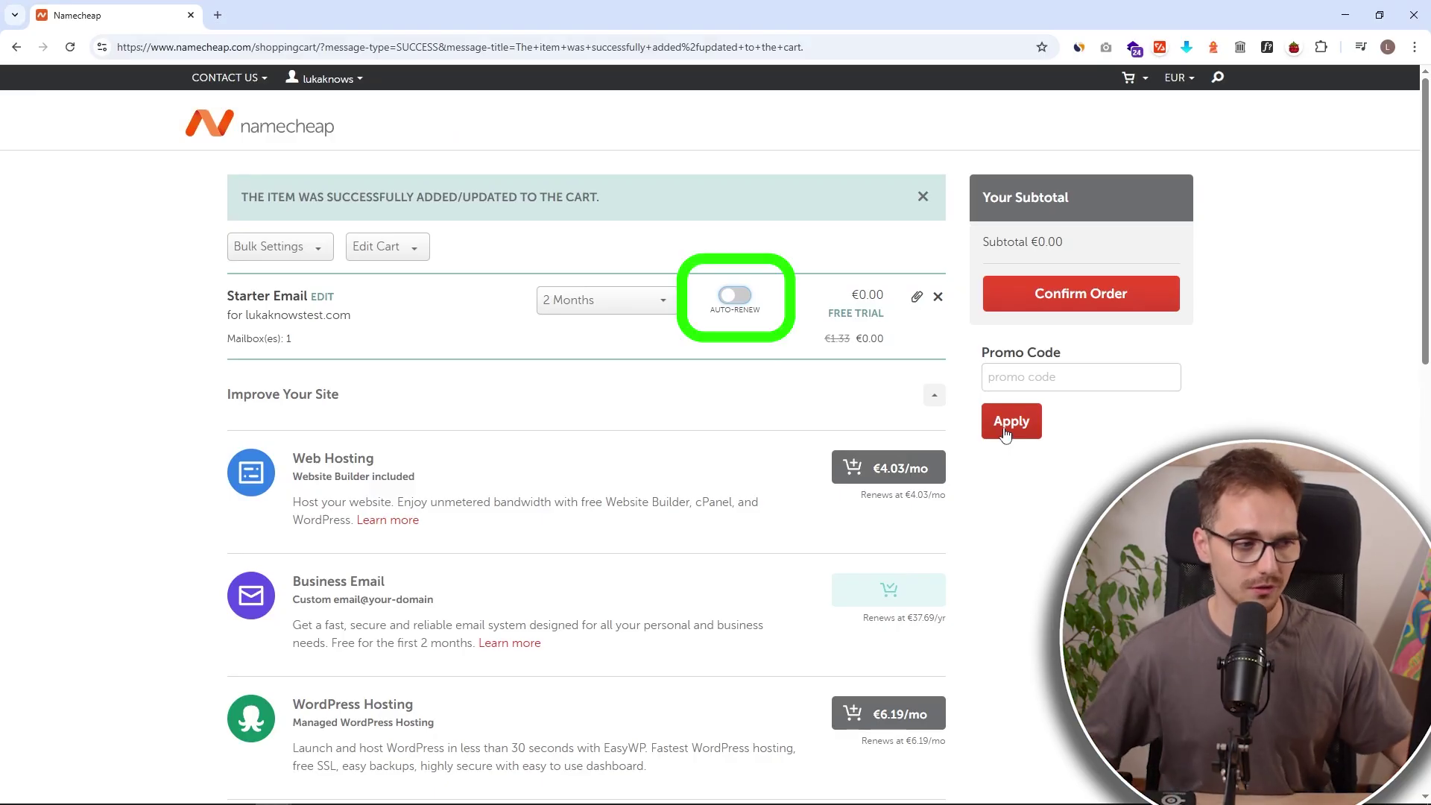
{"action": "left_click", "coordinate": [1052, 297]}
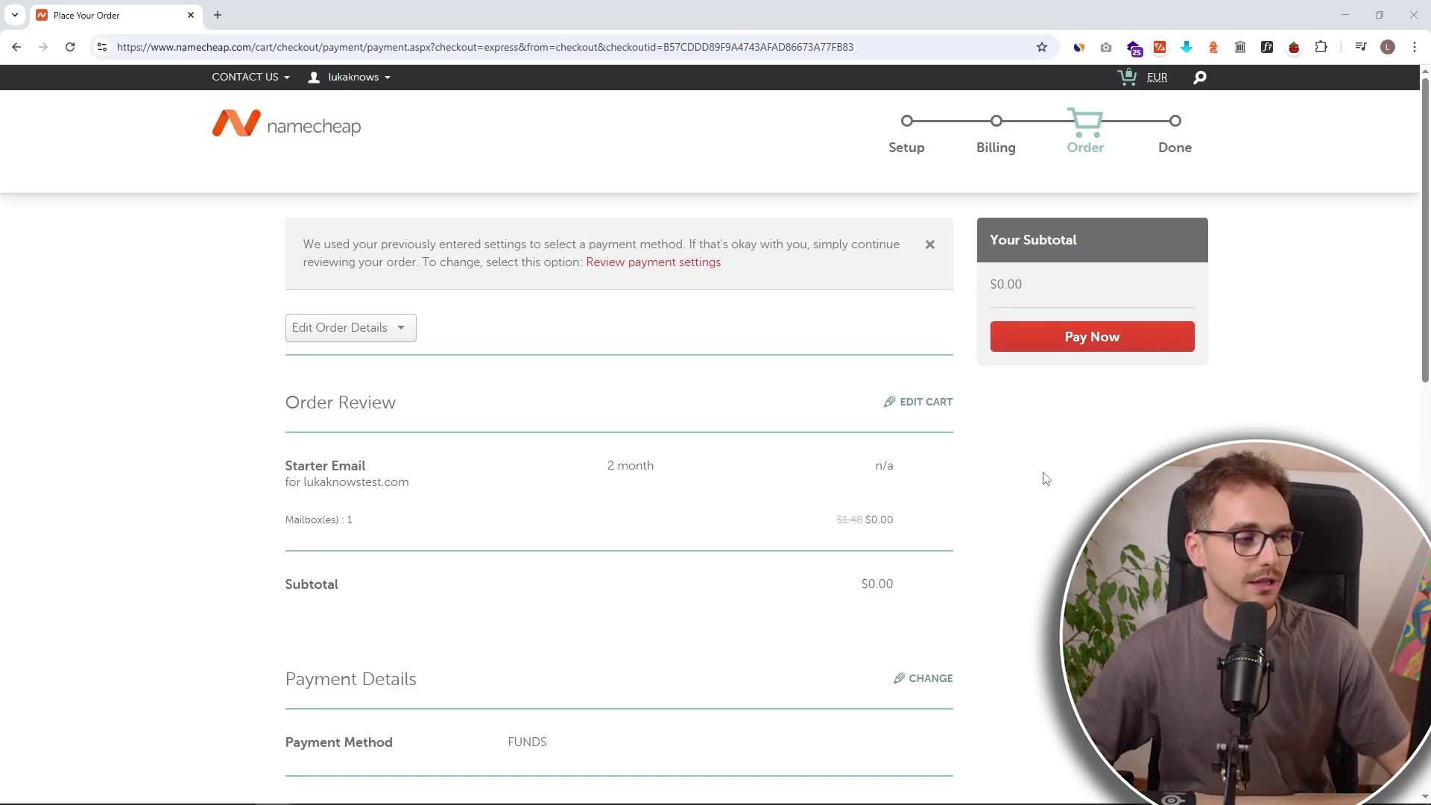
{"action": "scroll", "coordinate": [884, 421], "scroll_direction": "down", "scroll_amount": 10}
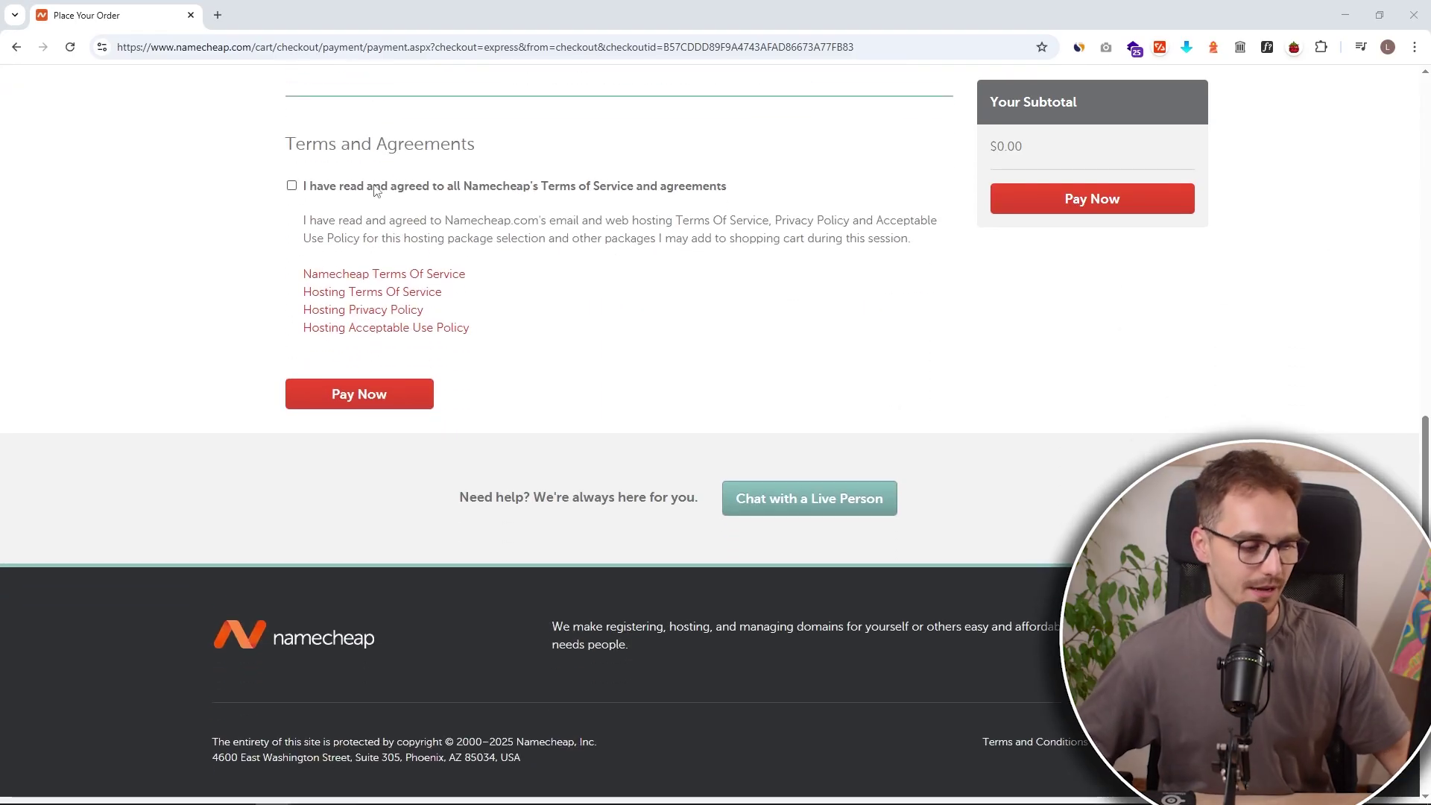
{"action": "middle_click", "coordinate": [1004, 349]}
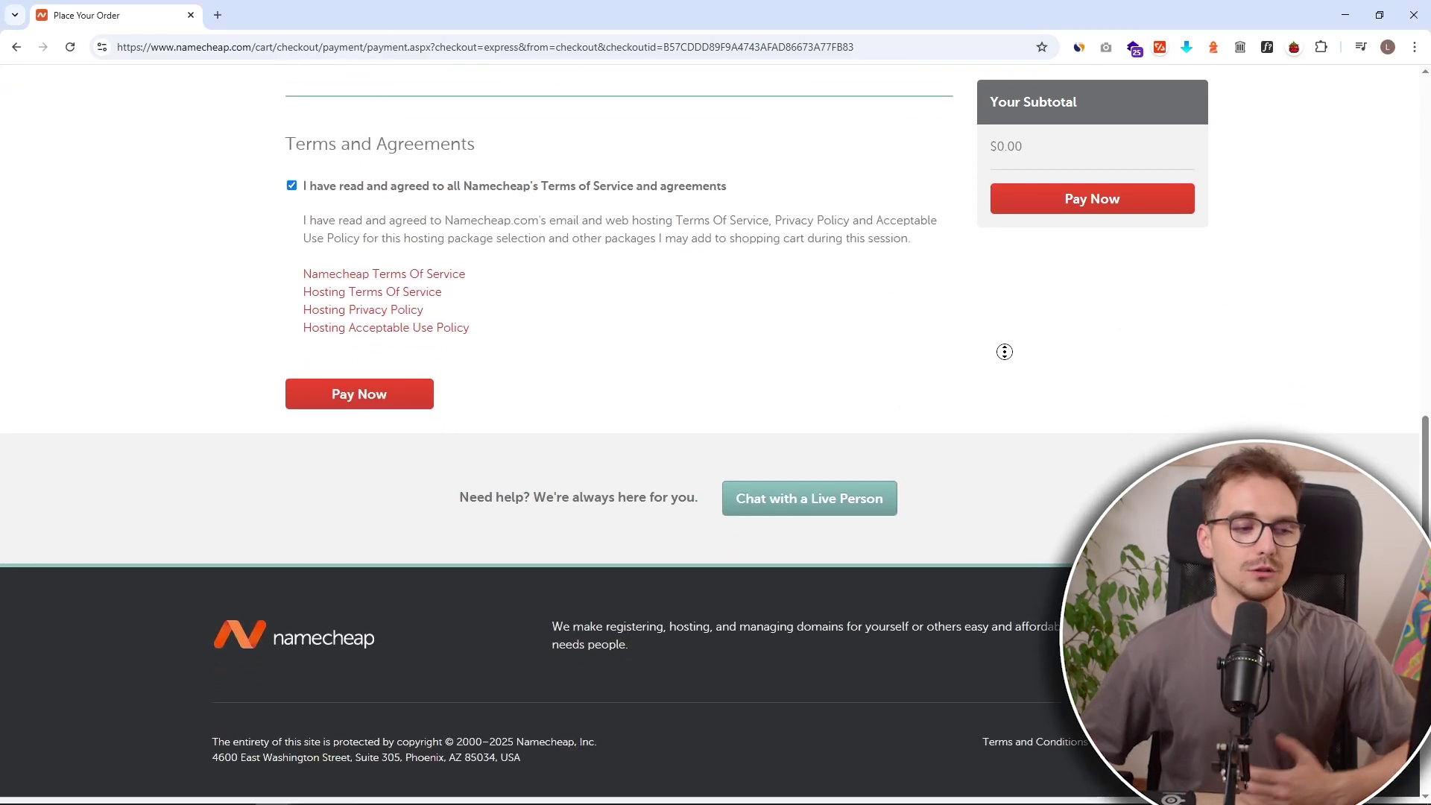
{"action": "left_click", "coordinate": [395, 409]}
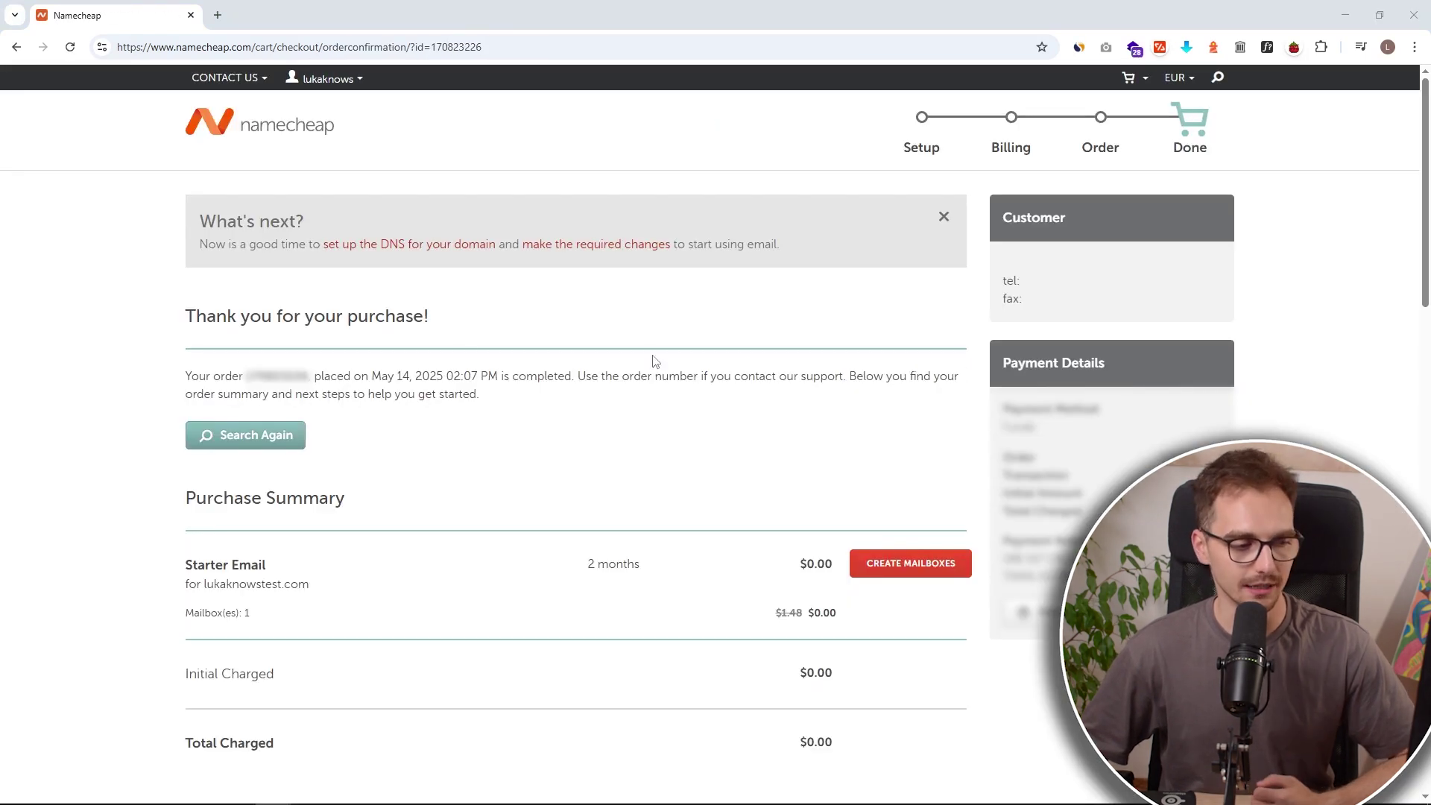
Step: Start a new lukaknowstest.com mailbox, entering its name and generating a strong password
{"action": "left_click", "coordinate": [913, 564]}
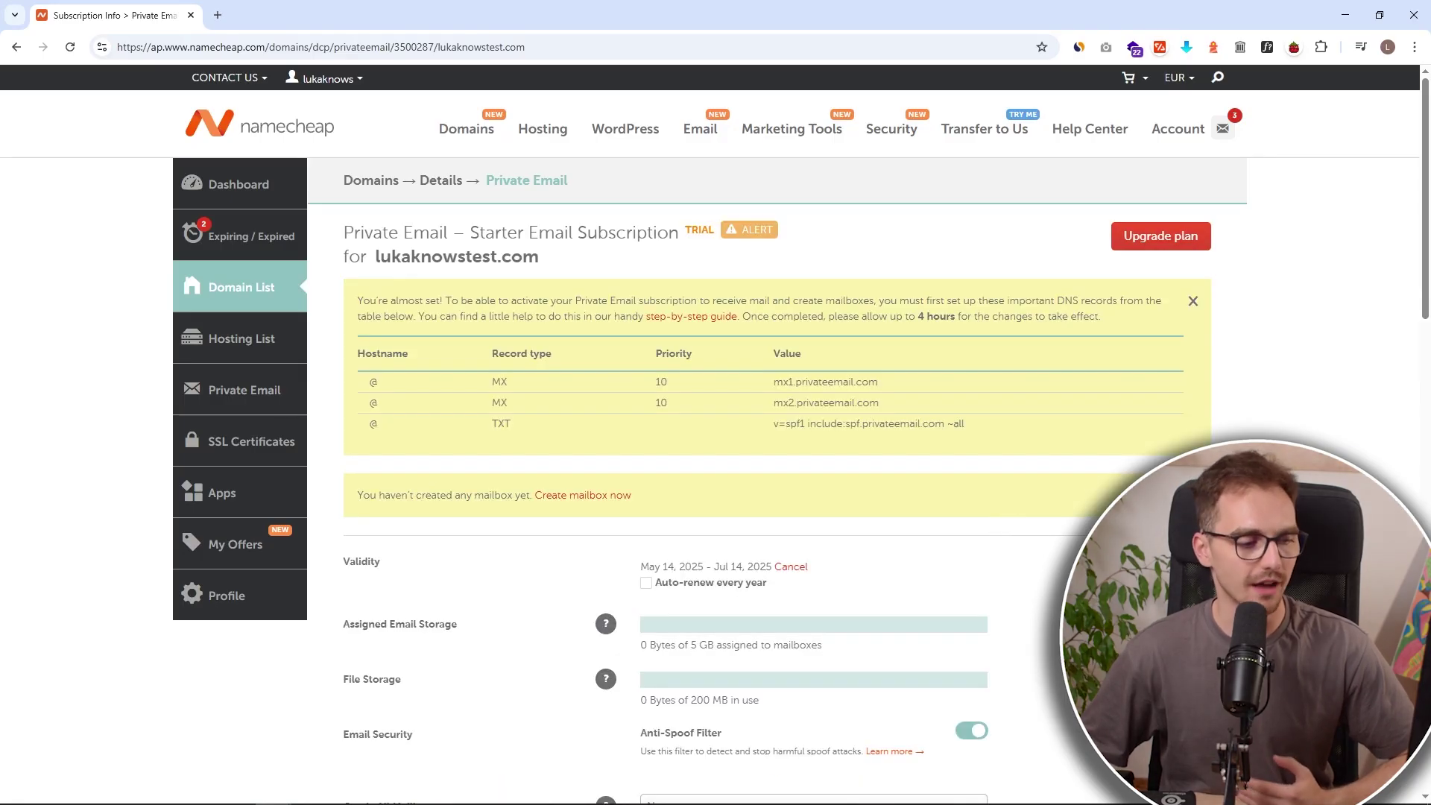
{"action": "scroll", "coordinate": [775, 448], "scroll_direction": "down", "scroll_amount": 4}
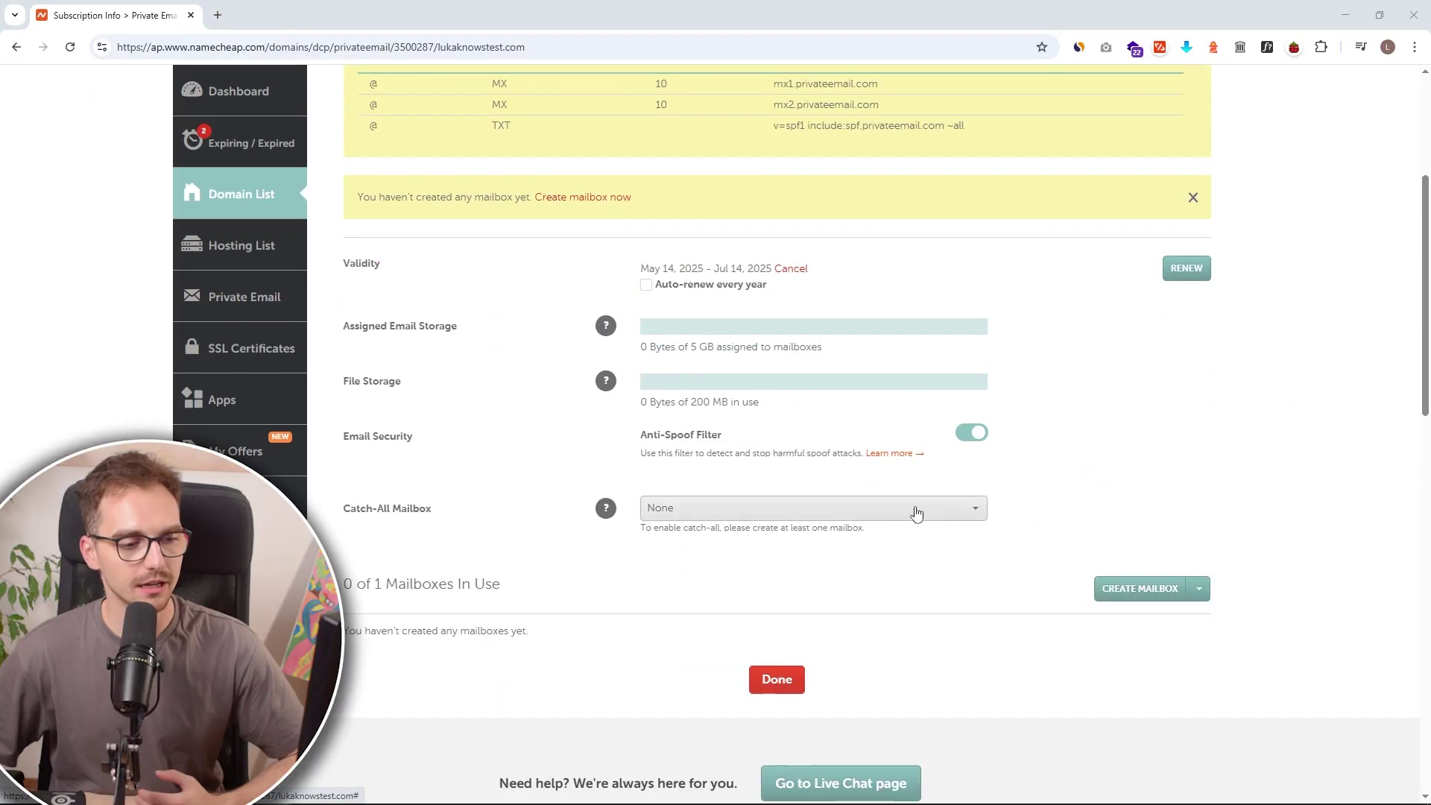
{"action": "left_click", "coordinate": [1133, 589]}
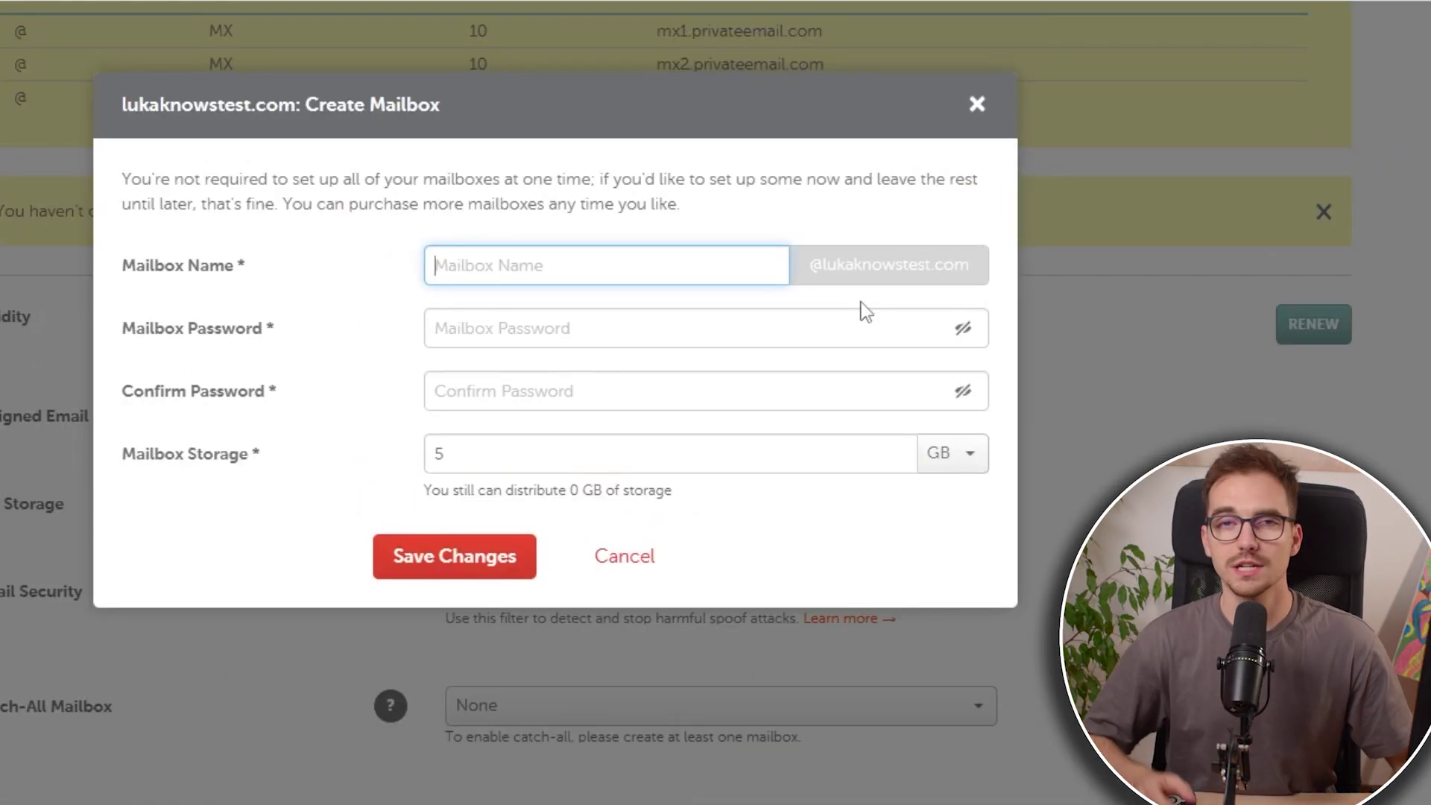
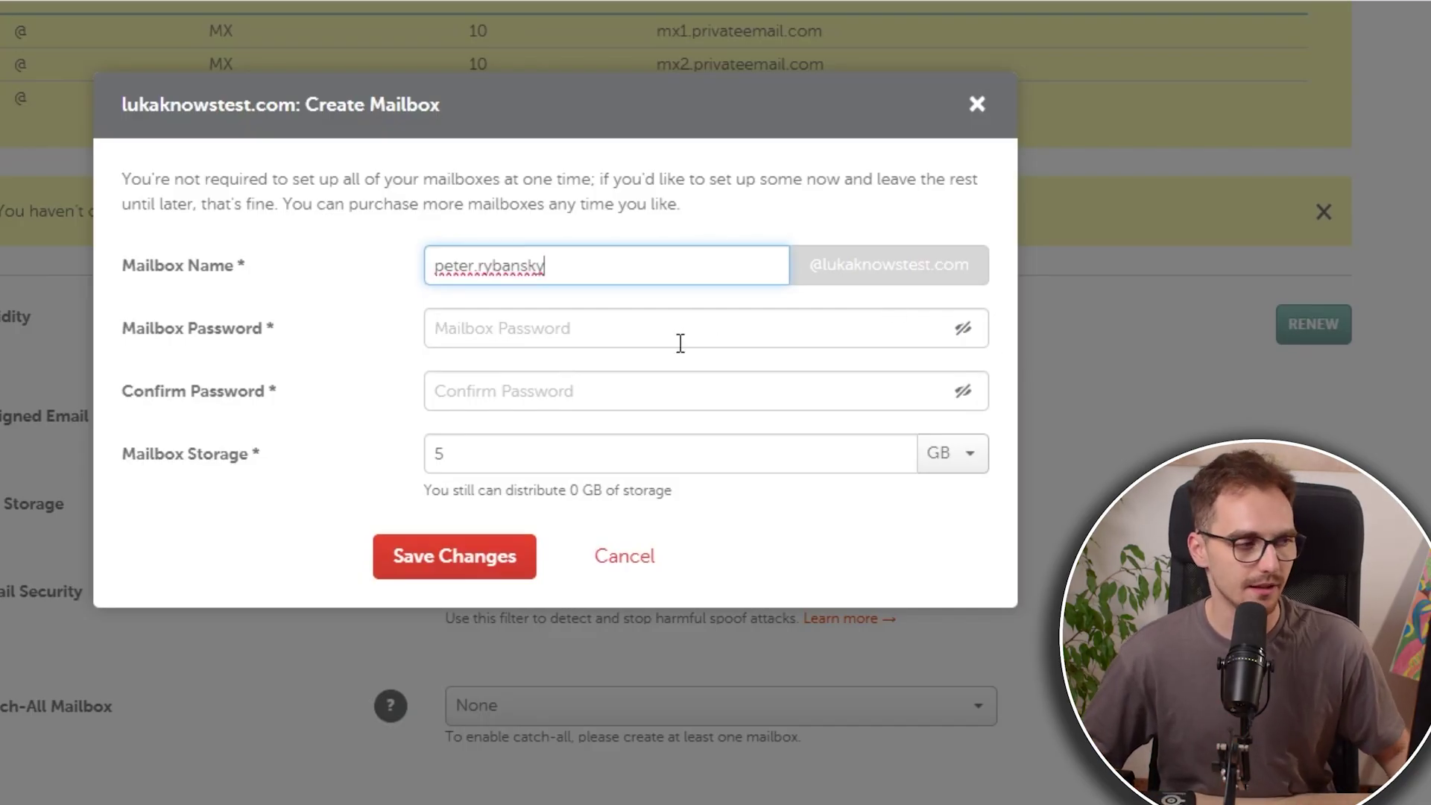
{"action": "left_click", "coordinate": [517, 403]}
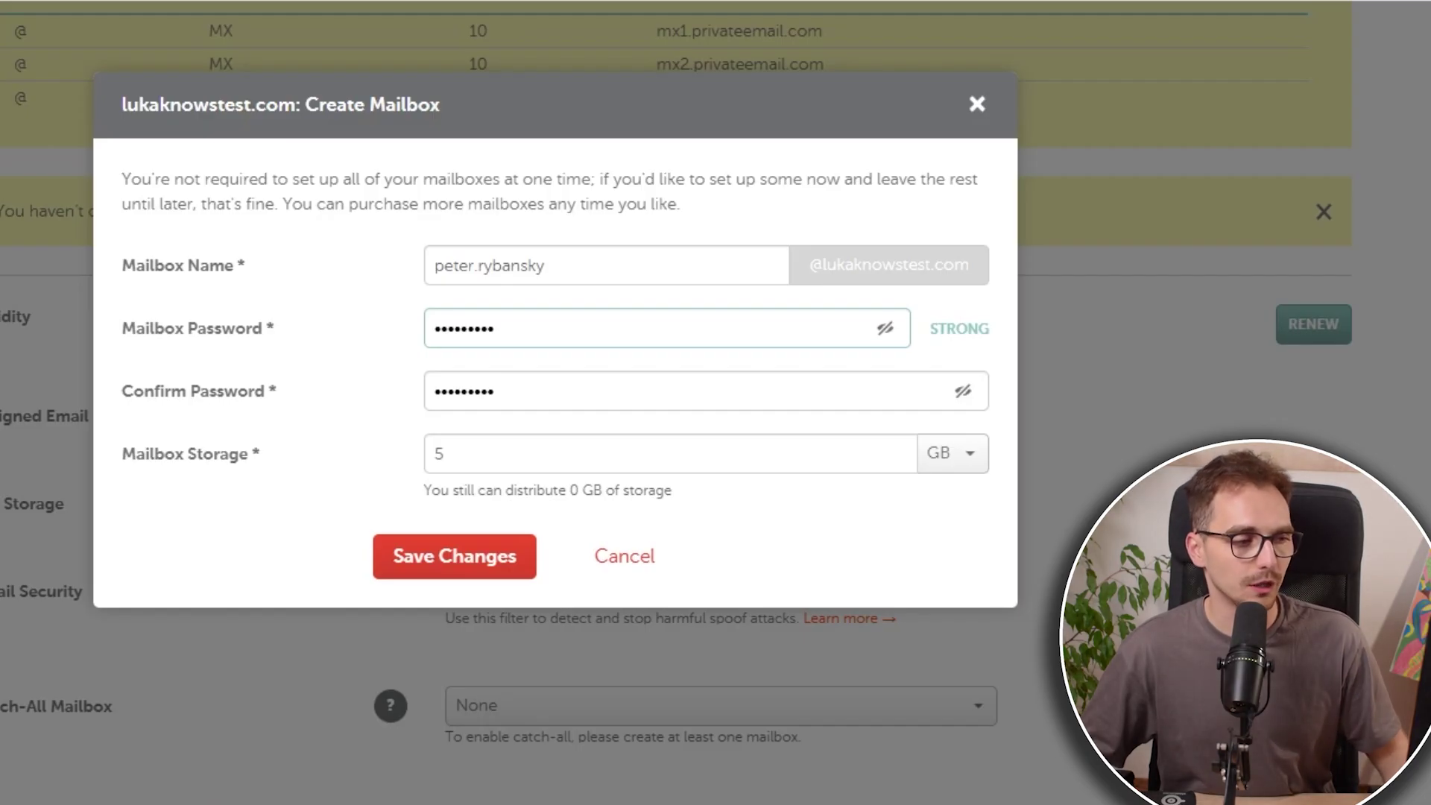
Step: Set the mailbox storage to 1 GB, keeping gigabytes as the unit
{"action": "left_click", "coordinate": [552, 447]}
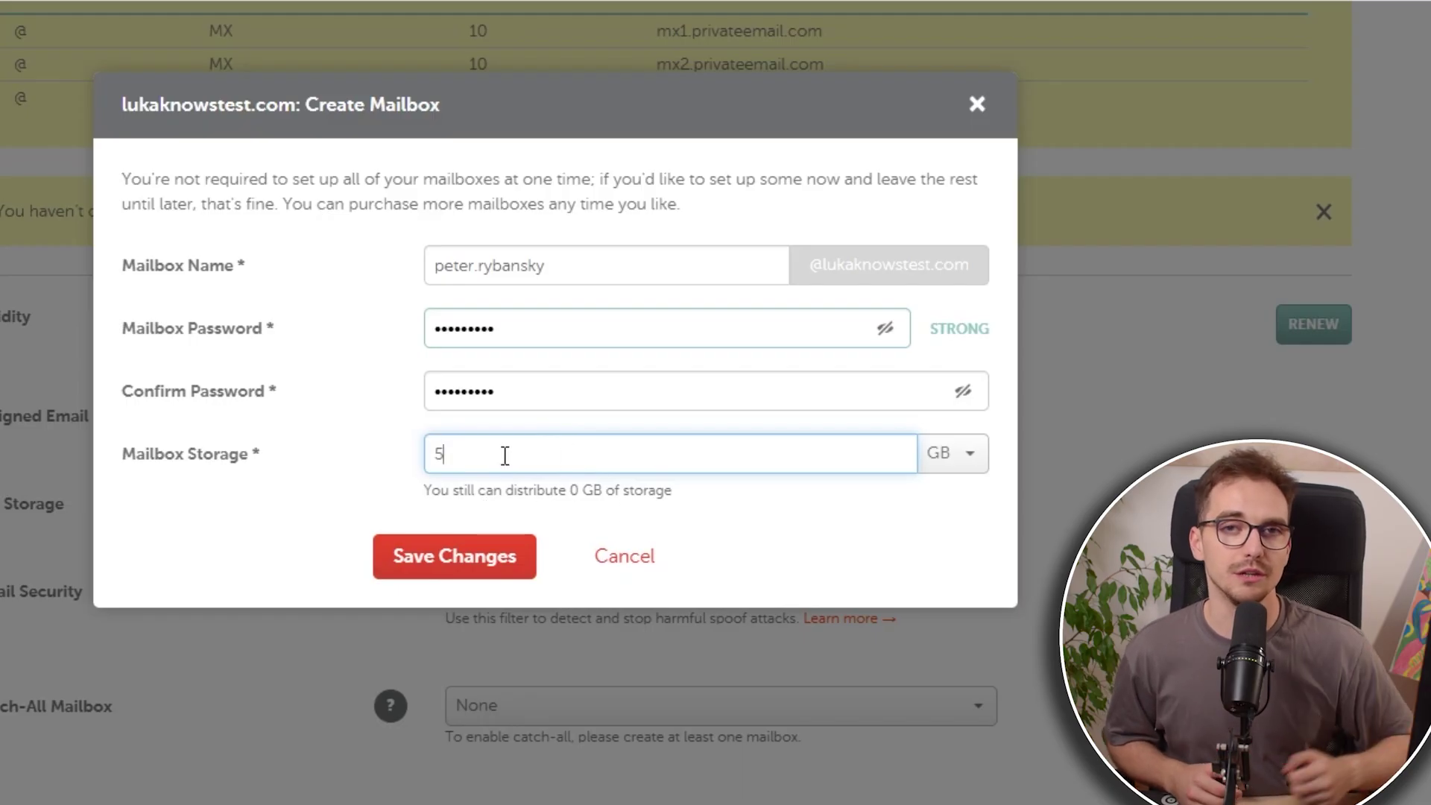
{"action": "key", "text": "BackSpace"}
{"action": "type", "text": "4"}
{"action": "key", "text": "BackSpace"}
{"action": "type", "text": "2"}
{"action": "left_click", "coordinate": [372, 484]}
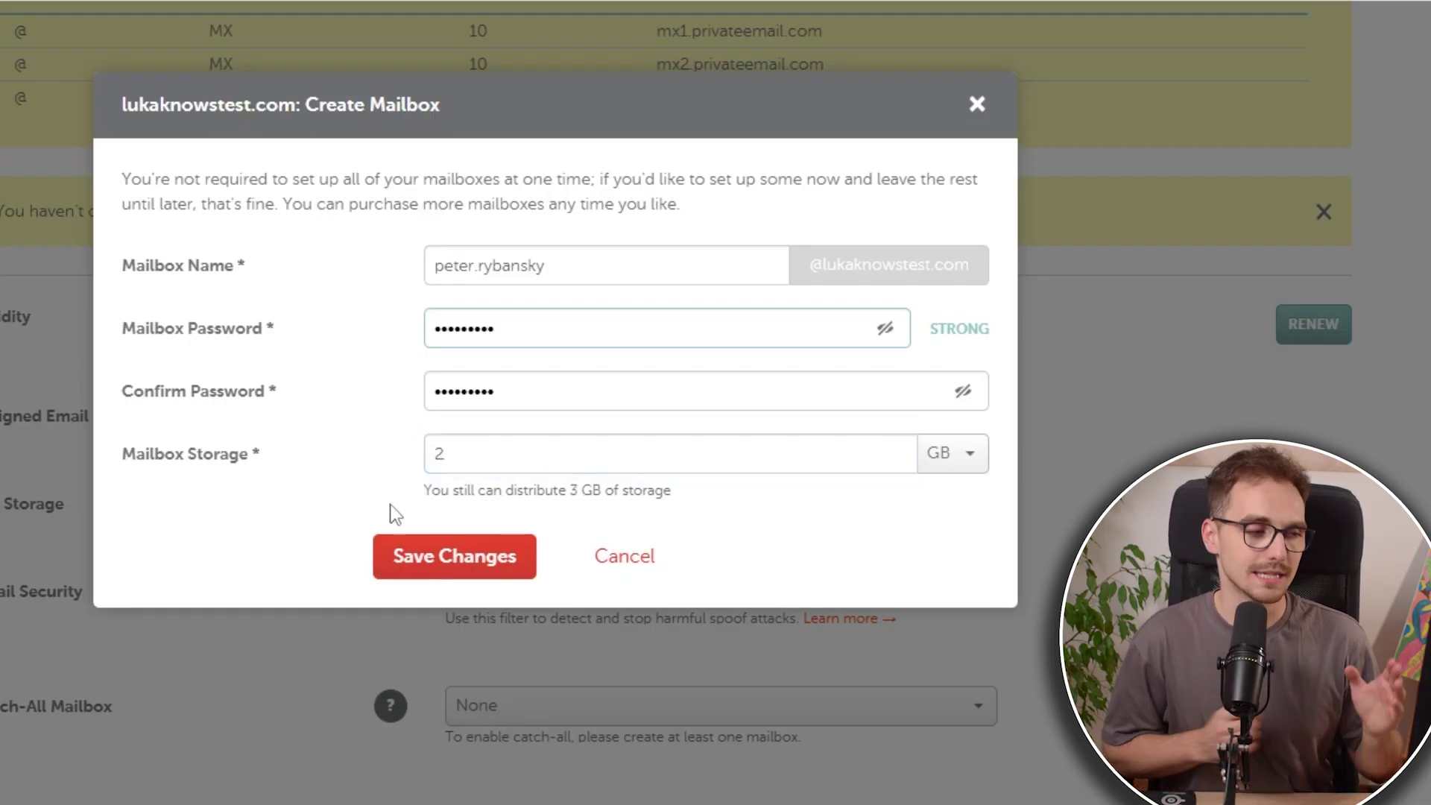
{"action": "left_click", "coordinate": [970, 453]}
{"action": "left_click", "coordinate": [755, 523]}
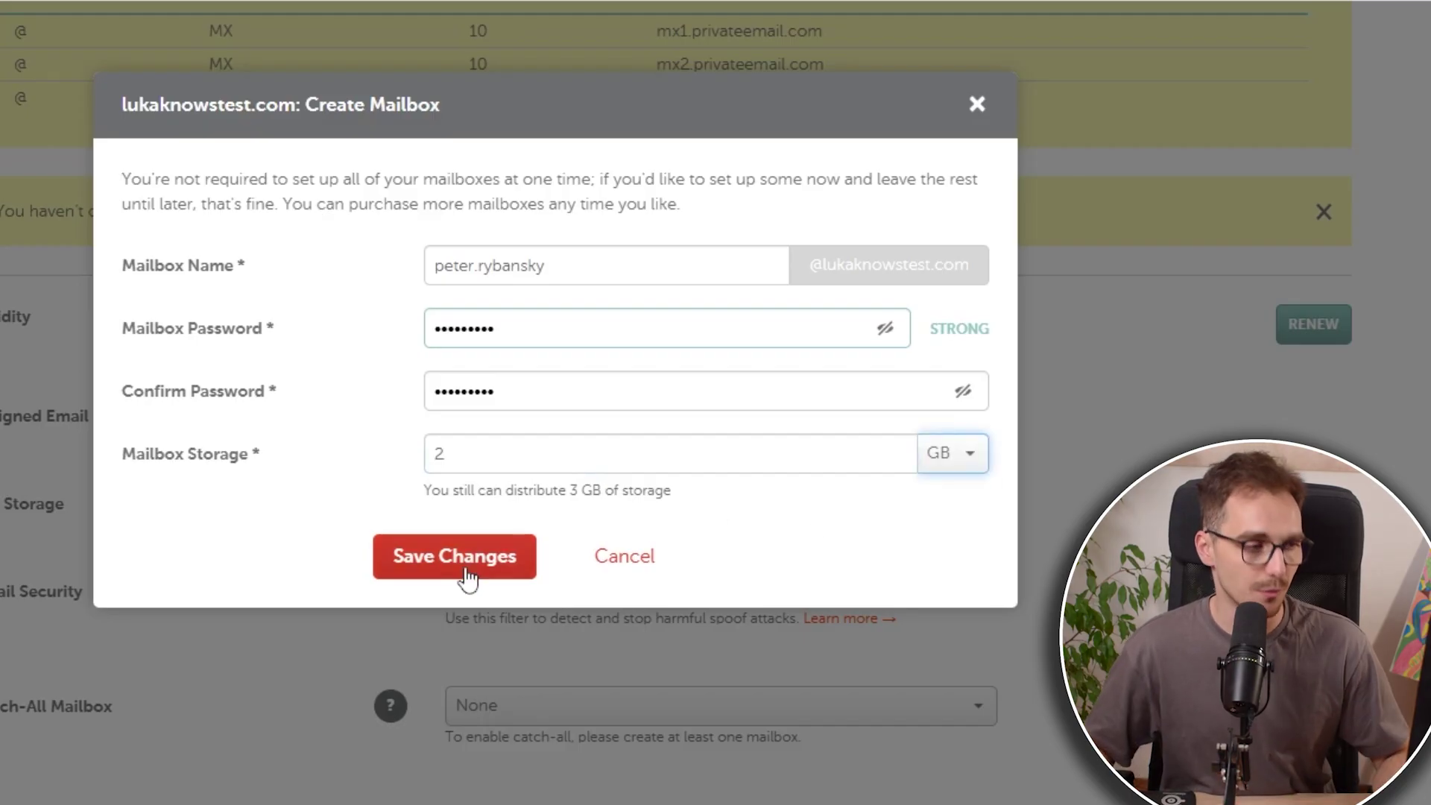
{"action": "key", "text": "shift+Tab"}
{"action": "type", "text": "1"}
{"action": "left_click", "coordinate": [378, 488]}
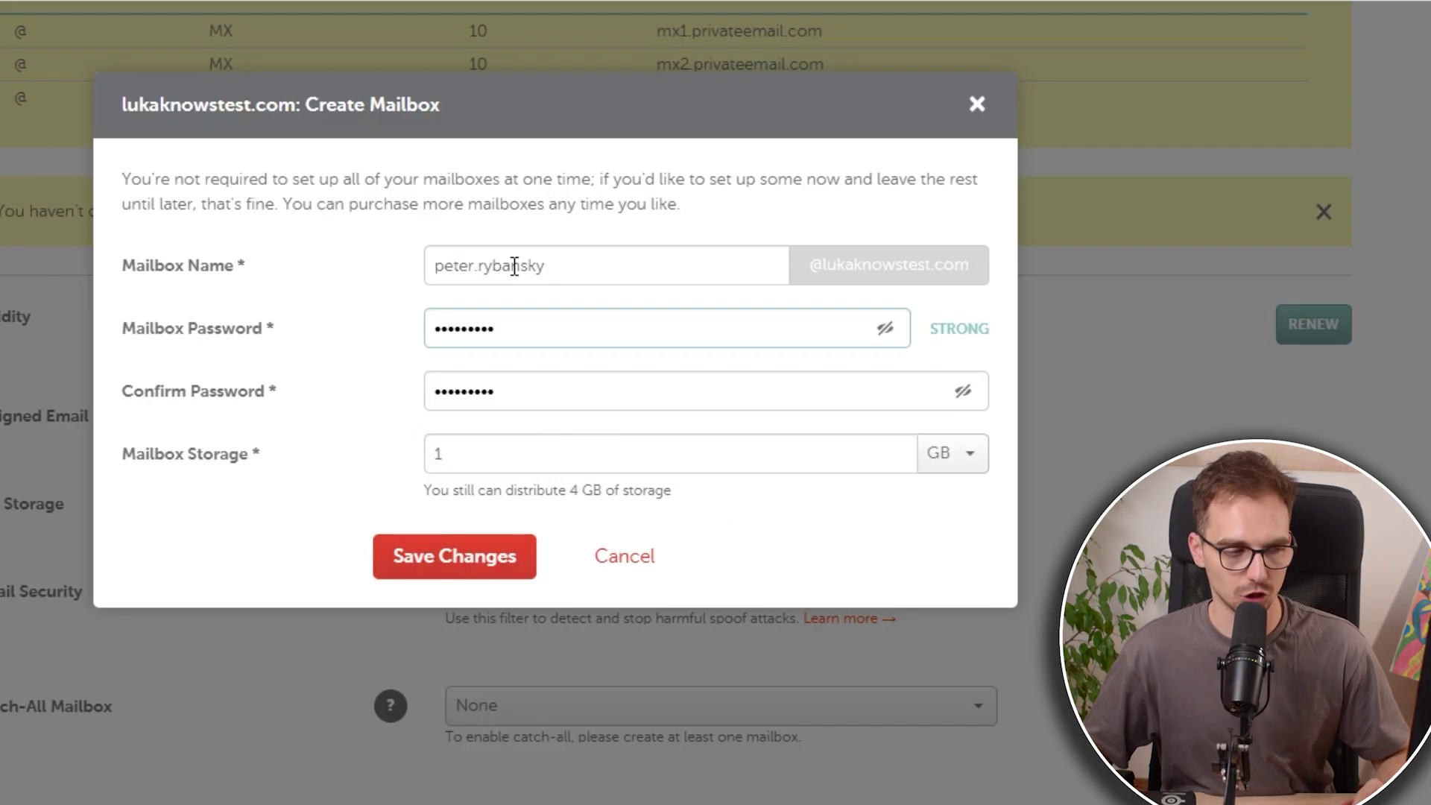
Step: Save the new mailbox and check its address in the mailbox list
{"action": "left_click", "coordinate": [453, 574]}
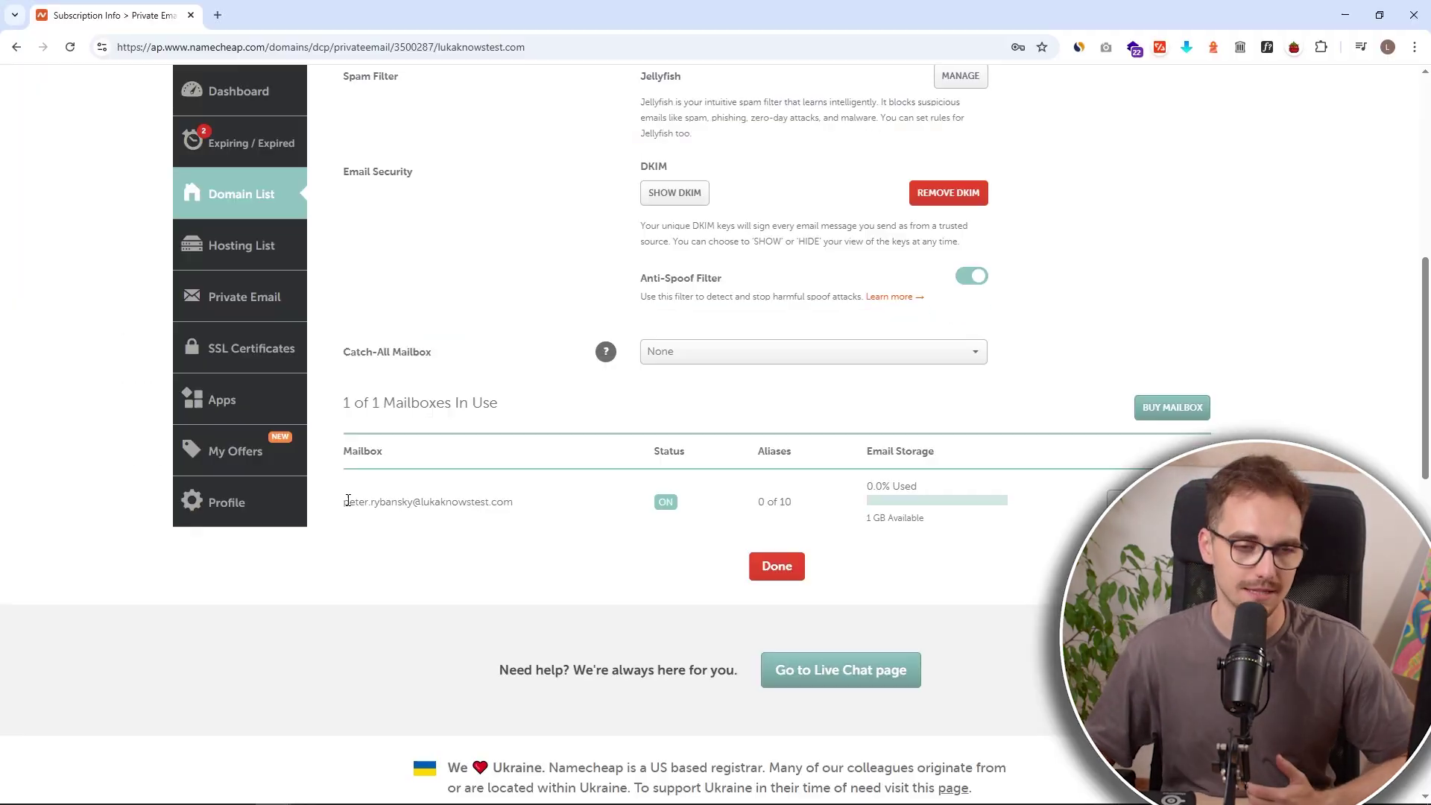
{"action": "mouse_move", "coordinate": [345, 498]}
{"action": "left_mouse_down"}
{"action": "mouse_move", "coordinate": [512, 501]}
{"action": "mouse_move", "coordinate": [346, 503]}
{"action": "left_mouse_up"}
{"action": "key", "text": "ctrl+c"}
{"action": "left_click", "coordinate": [516, 501]}
{"action": "left_click", "coordinate": [611, 503]}
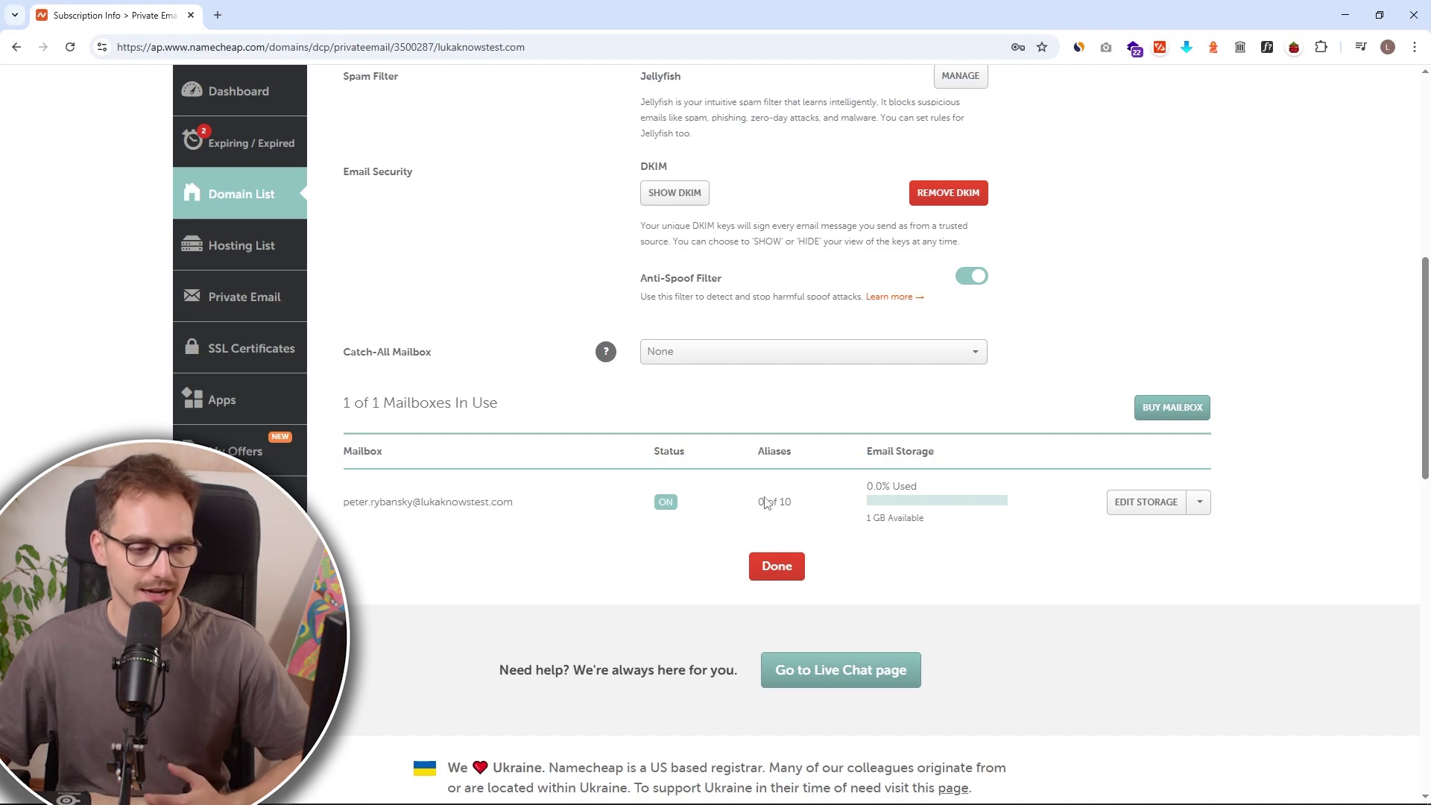
Step: Open the mailbox in webmail and fill its address on the sign-in page
{"action": "left_click", "coordinate": [1201, 504]}
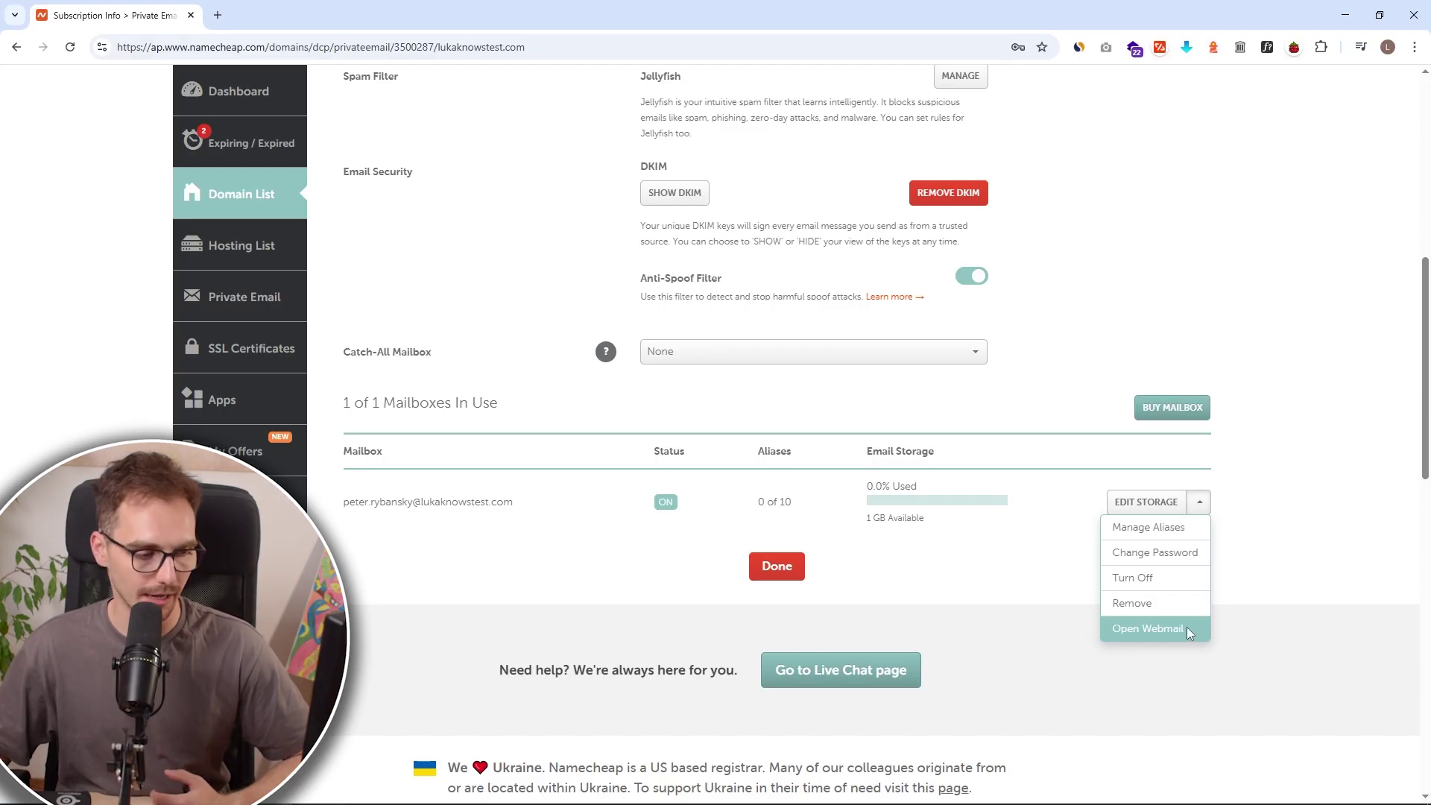
{"action": "left_click", "coordinate": [1147, 628]}
{"action": "key", "text": "ctrl+v"}
{"action": "left_click", "coordinate": [878, 304]}
Step: Log in with the mailbox password, dismiss What's new and finish the welcome tour
{"action": "type", "text": "•"}
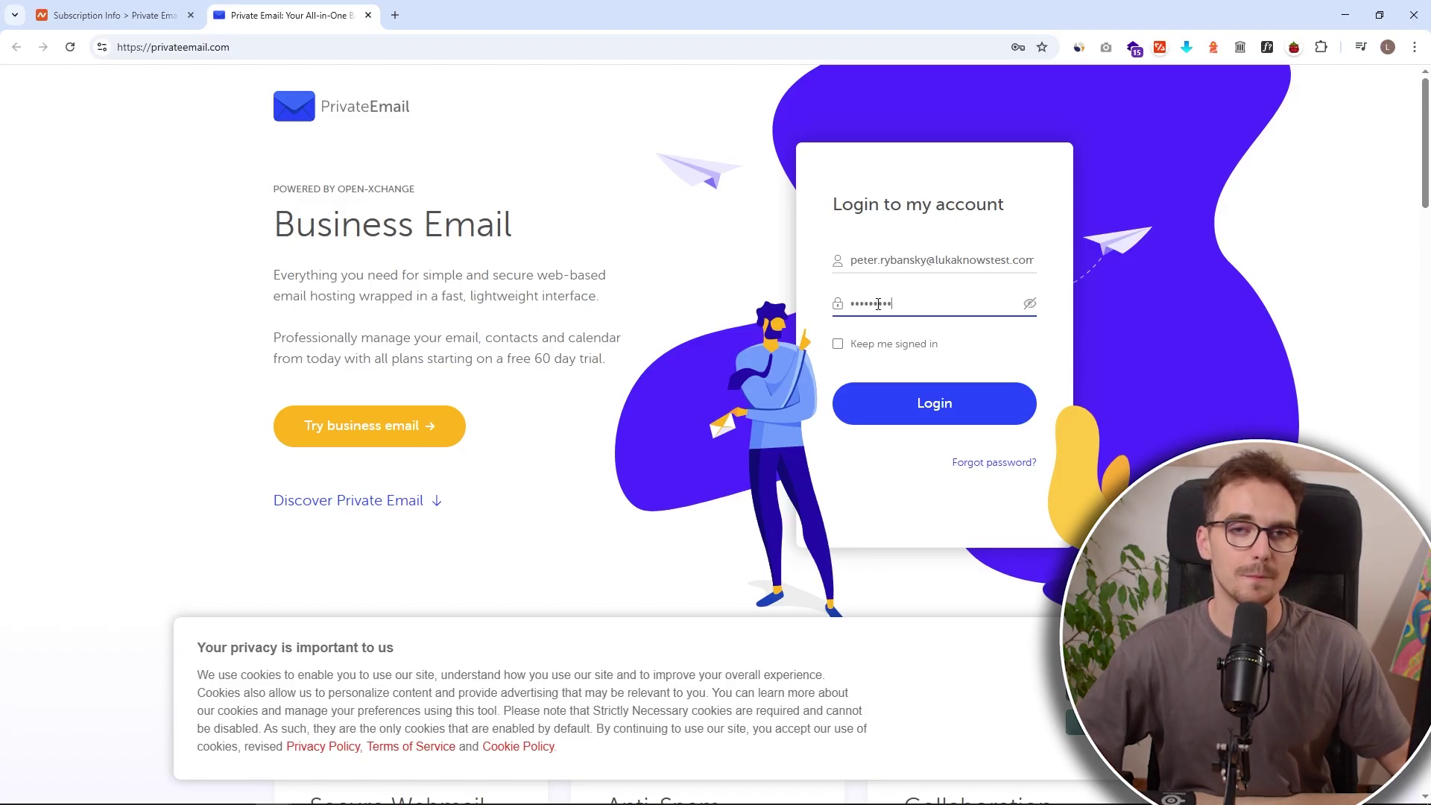
{"action": "left_click", "coordinate": [935, 400]}
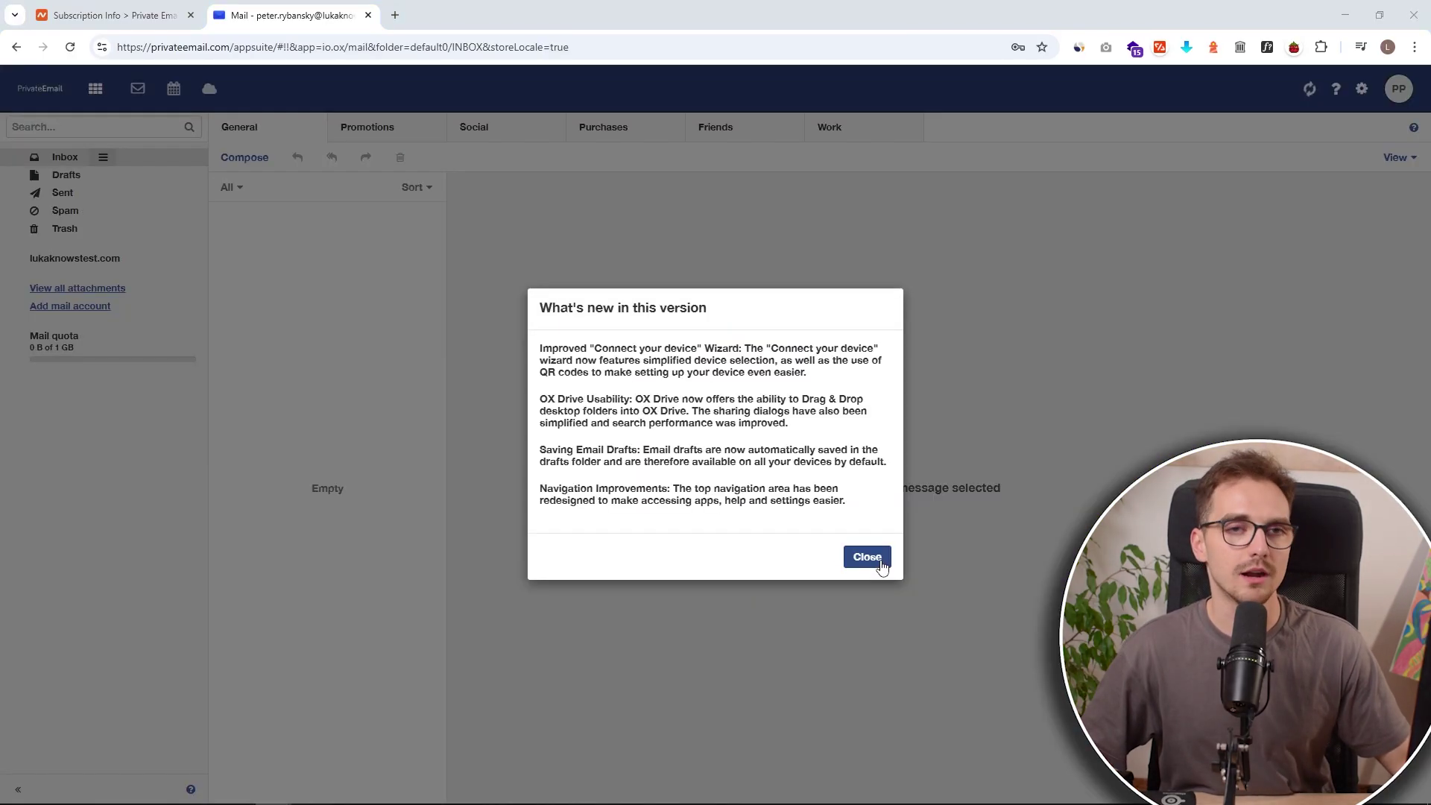
{"action": "left_click", "coordinate": [878, 559]}
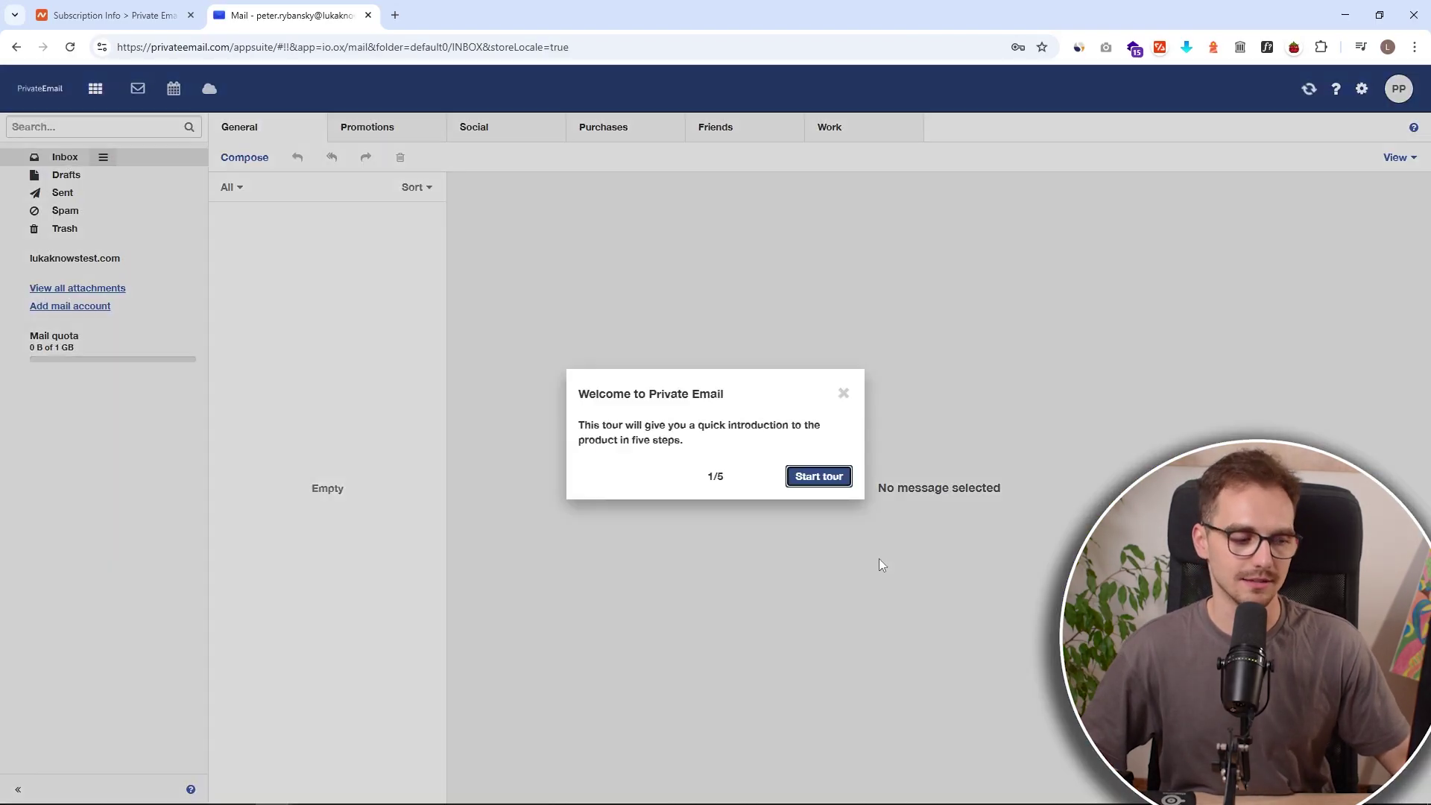
{"action": "left_click", "coordinate": [824, 481]}
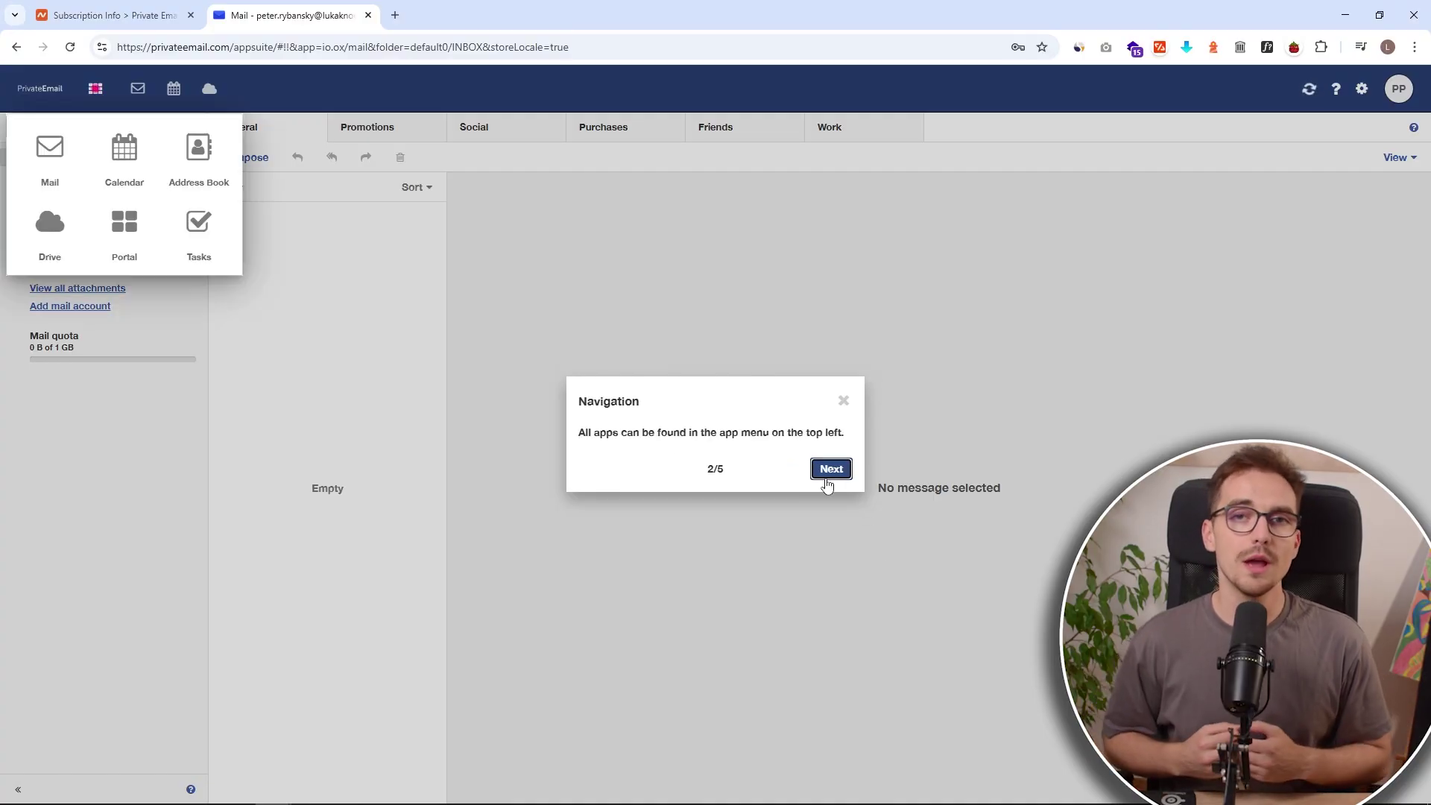
{"action": "left_click", "coordinate": [827, 477]}
{"action": "left_click", "coordinate": [828, 477]}
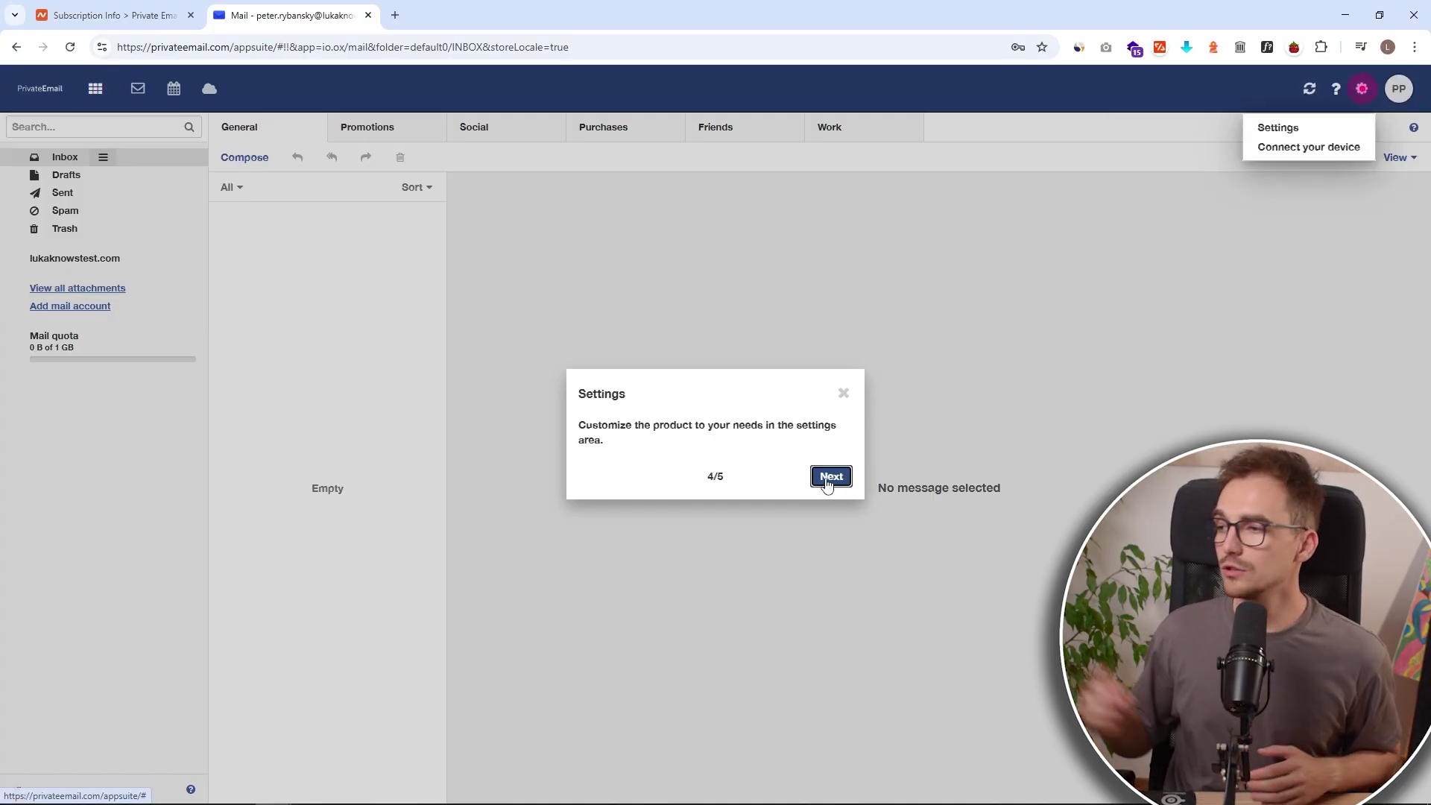
{"action": "left_click", "coordinate": [828, 476]}
{"action": "left_click", "coordinate": [827, 477]}
{"action": "left_click", "coordinate": [827, 477]}
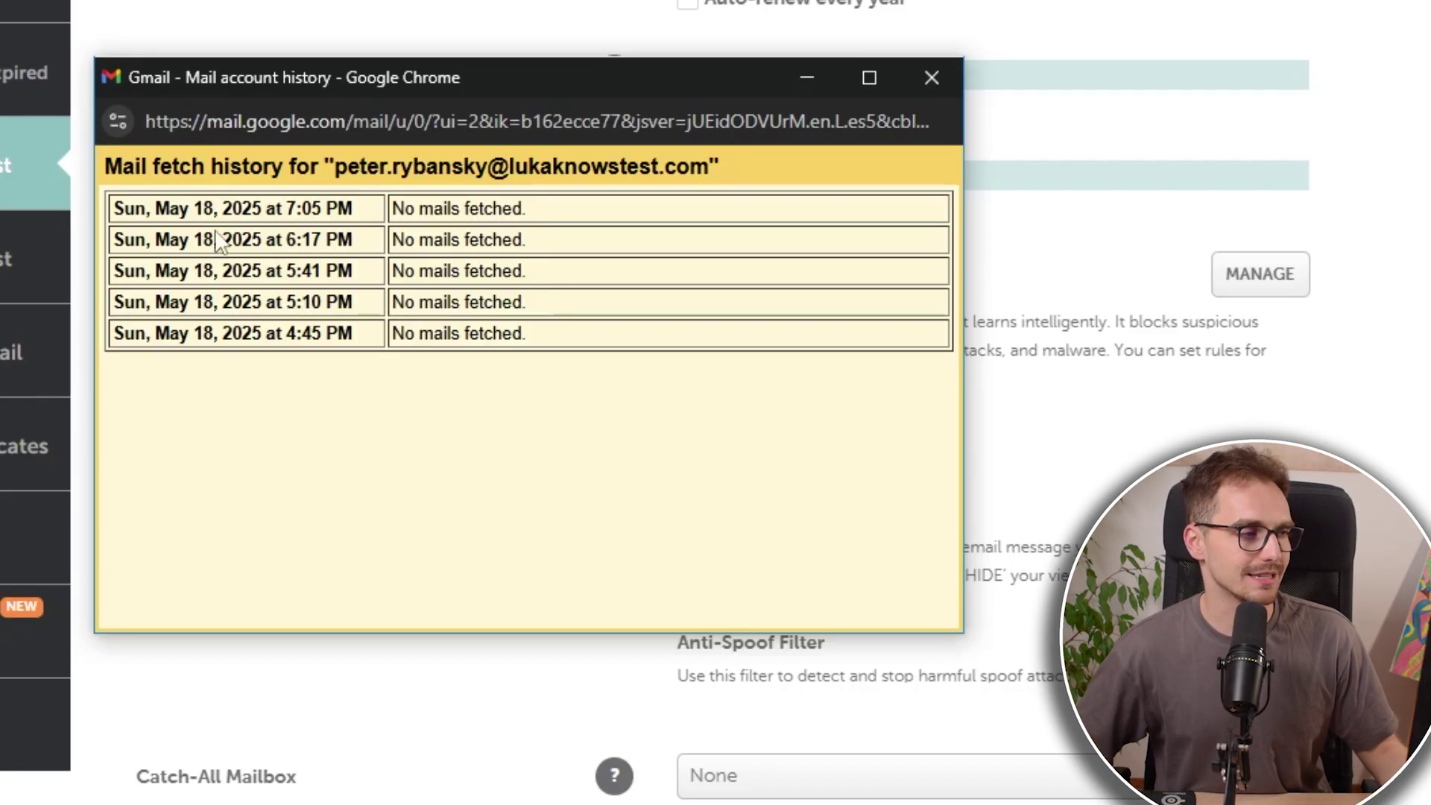
Step: Review the fetch history entries, highlighting the 6:17 PM and 7:05 PM checks
{"action": "left_click_drag", "start_coordinate": [114, 209], "coordinate": [543, 246]}
{"action": "left_click", "coordinate": [550, 249]}
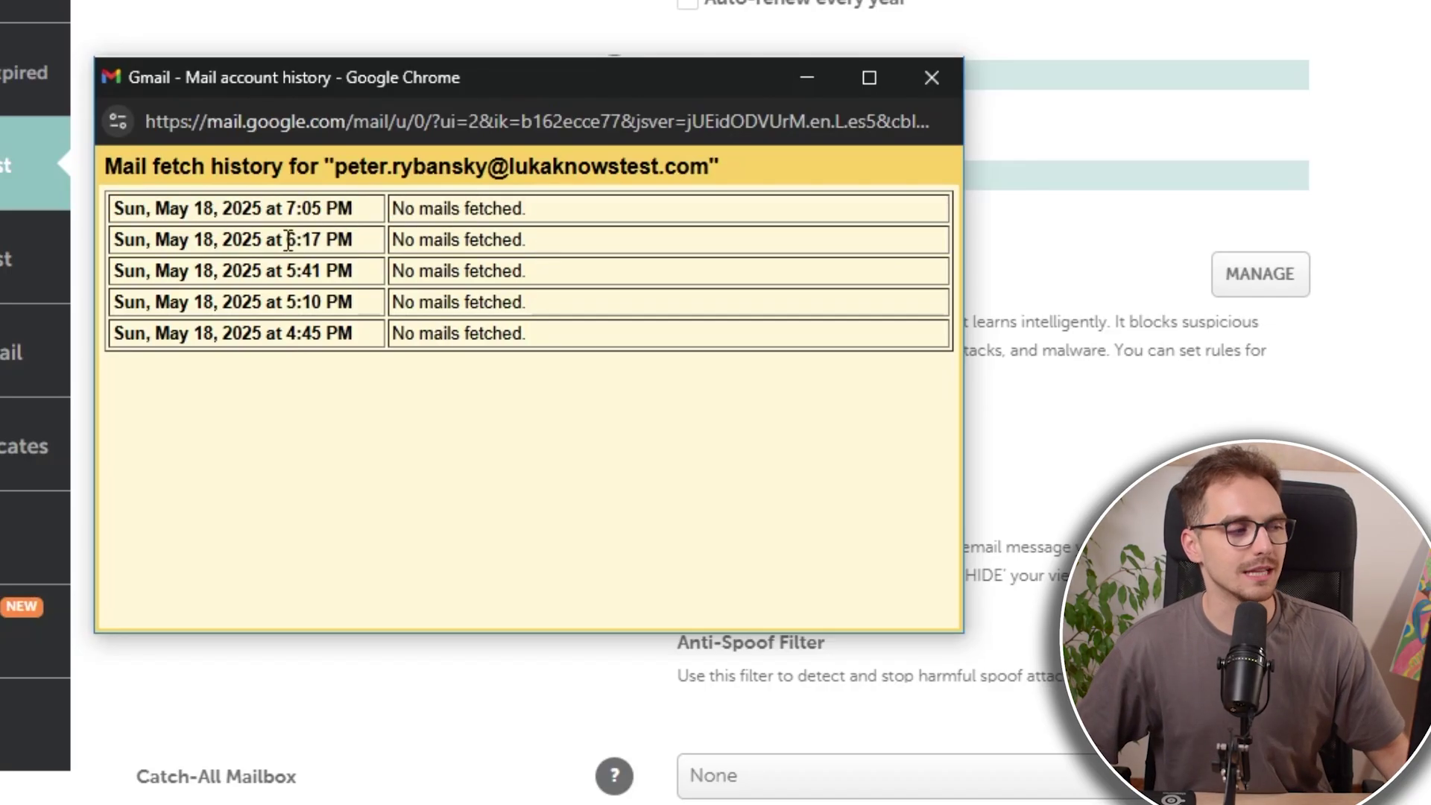
{"action": "left_click_drag", "start_coordinate": [287, 240], "coordinate": [302, 240]}
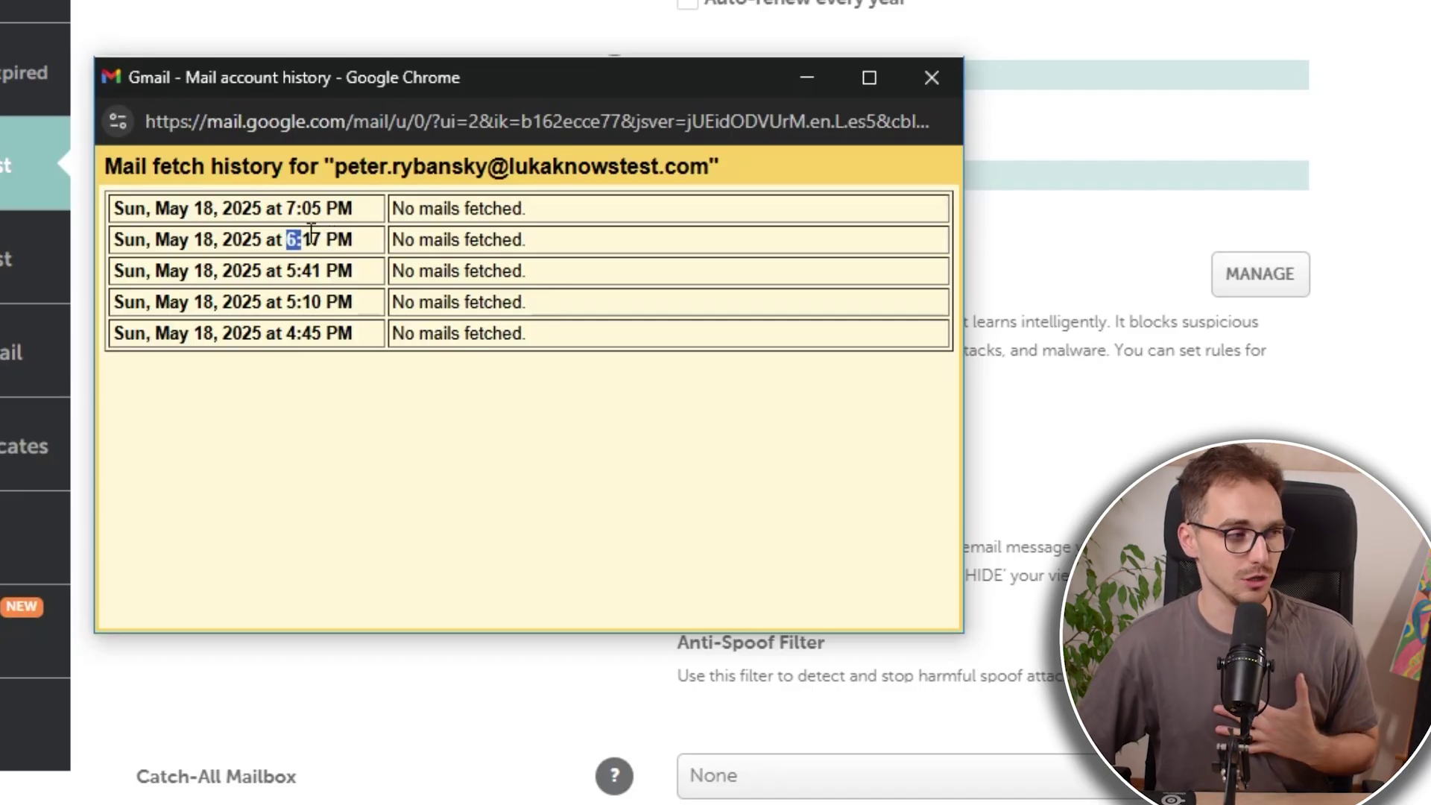
{"action": "left_click_drag", "start_coordinate": [297, 208], "coordinate": [320, 208]}
{"action": "left_click", "coordinate": [316, 208]}
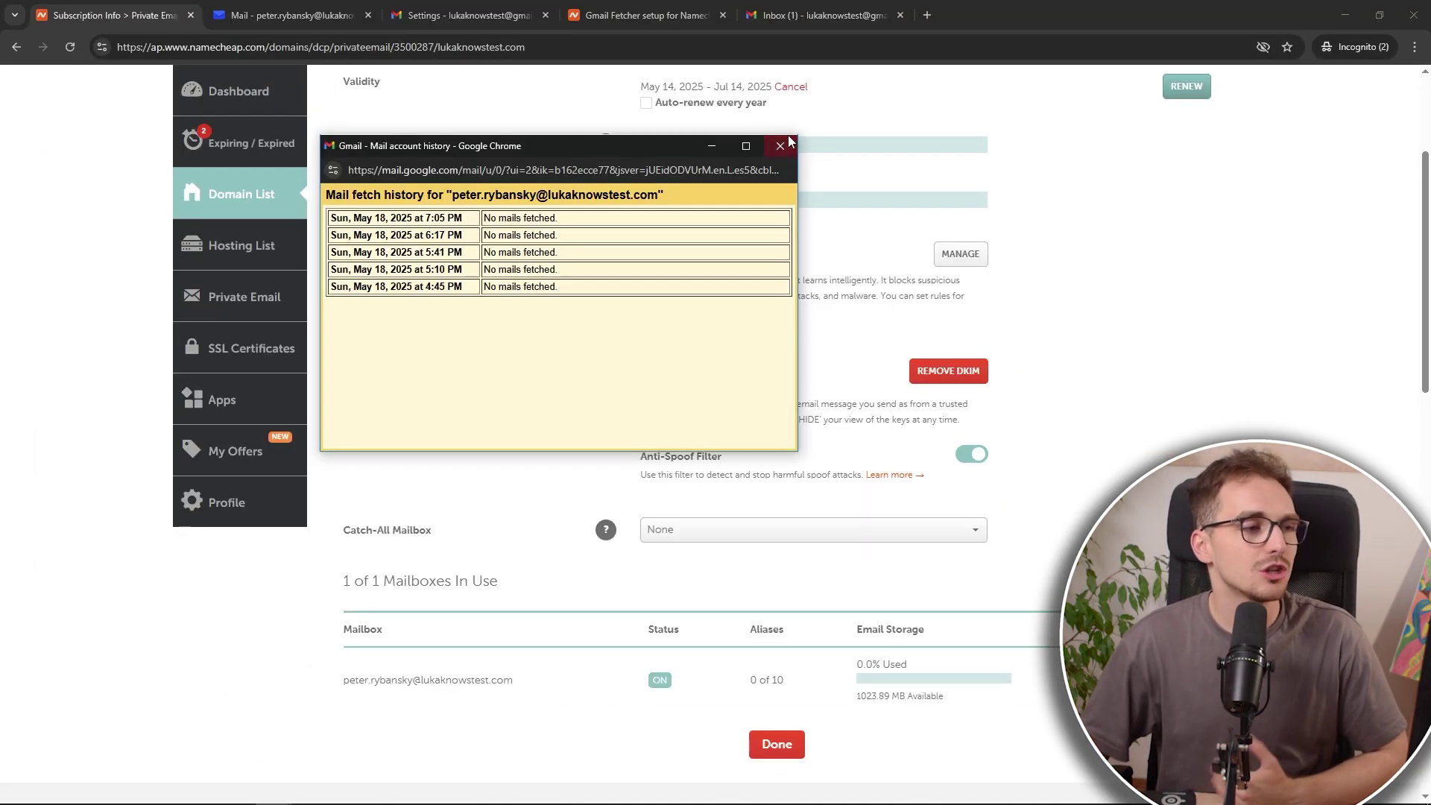
Step: Close fetch history and webmail, select the mailbox's full address in Namecheap, and return to Gmail
{"action": "left_click", "coordinate": [931, 77]}
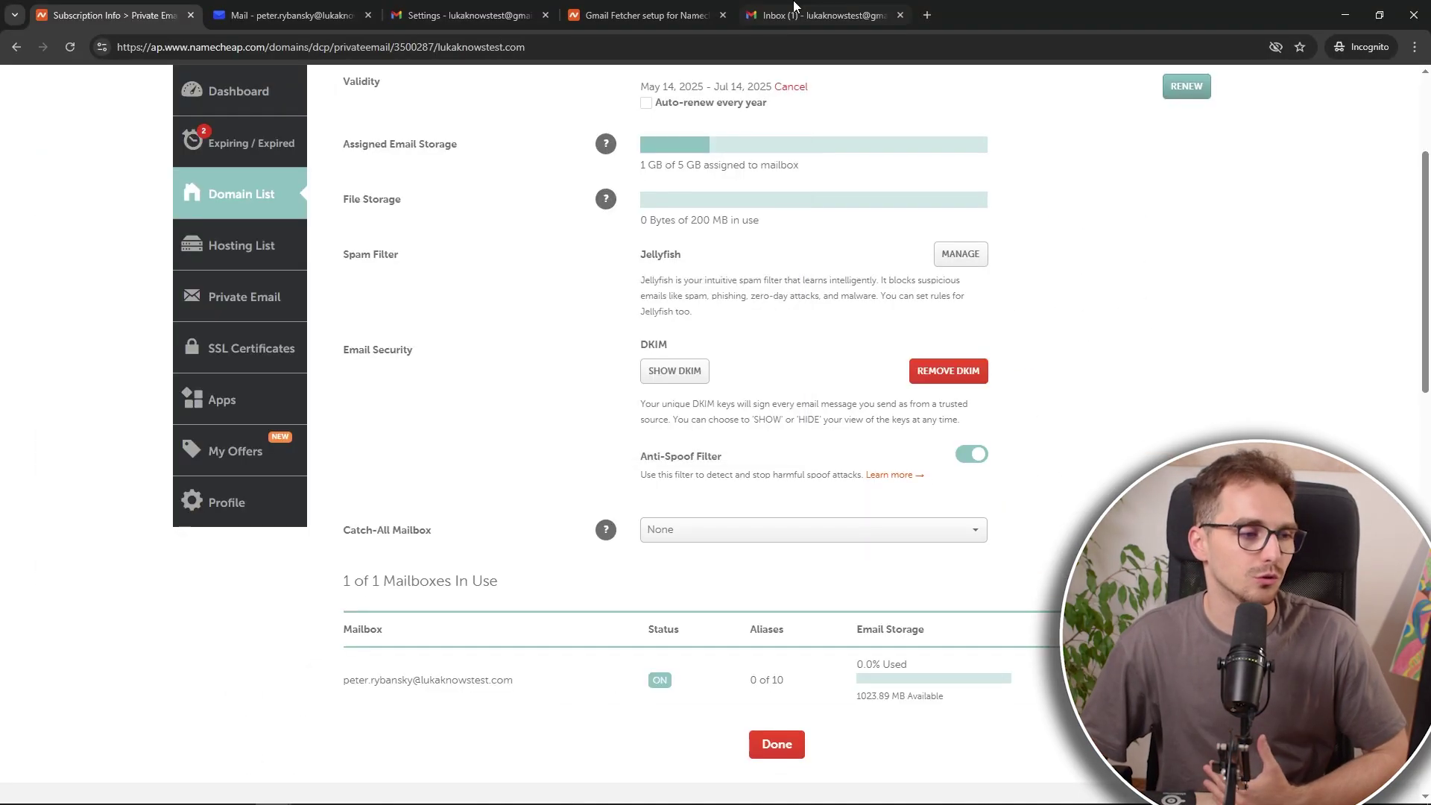
{"action": "left_click", "coordinate": [820, 15]}
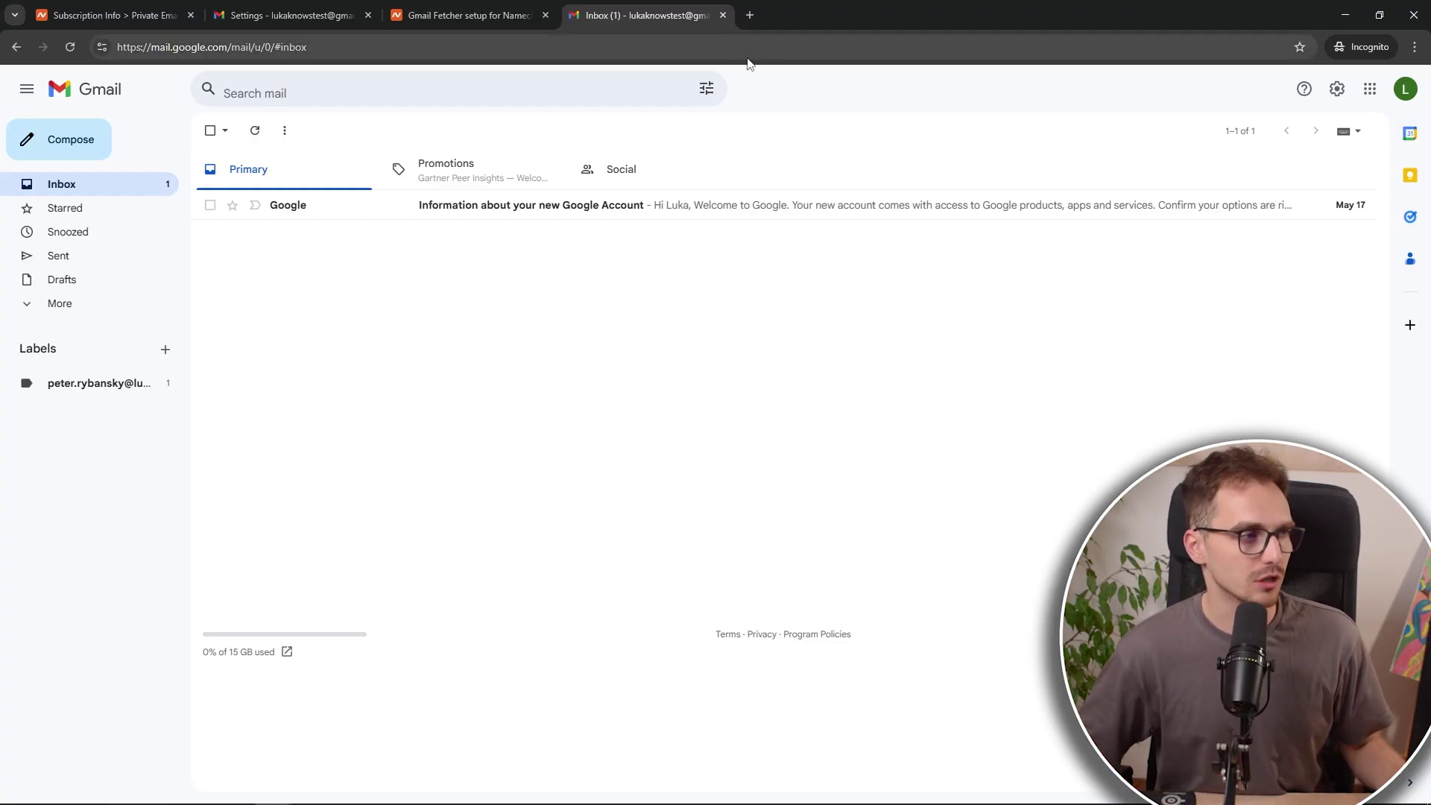
{"action": "left_click", "coordinate": [112, 15]}
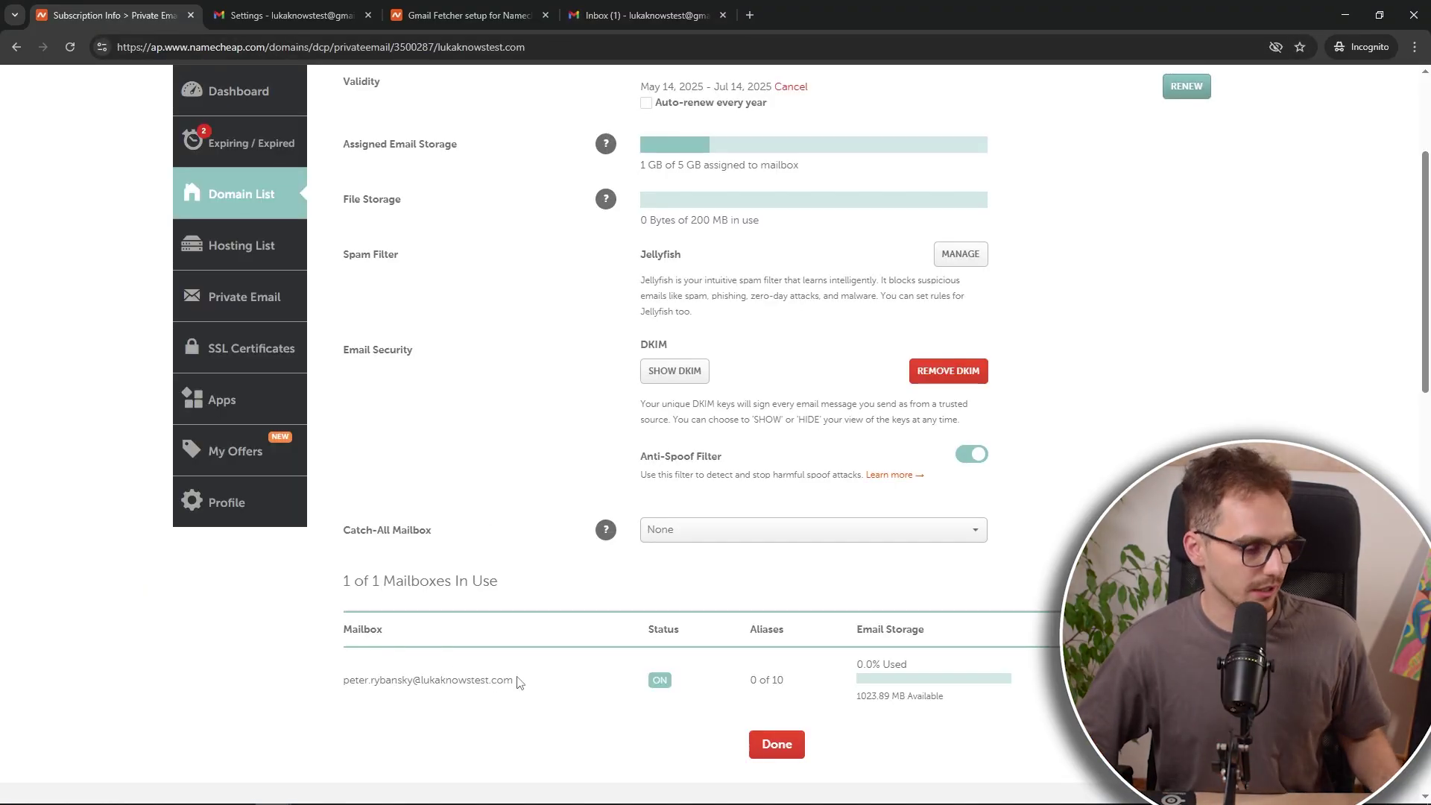
{"action": "left_click_drag", "start_coordinate": [519, 682], "coordinate": [344, 683]}
{"action": "key", "text": "ctrl+c"}
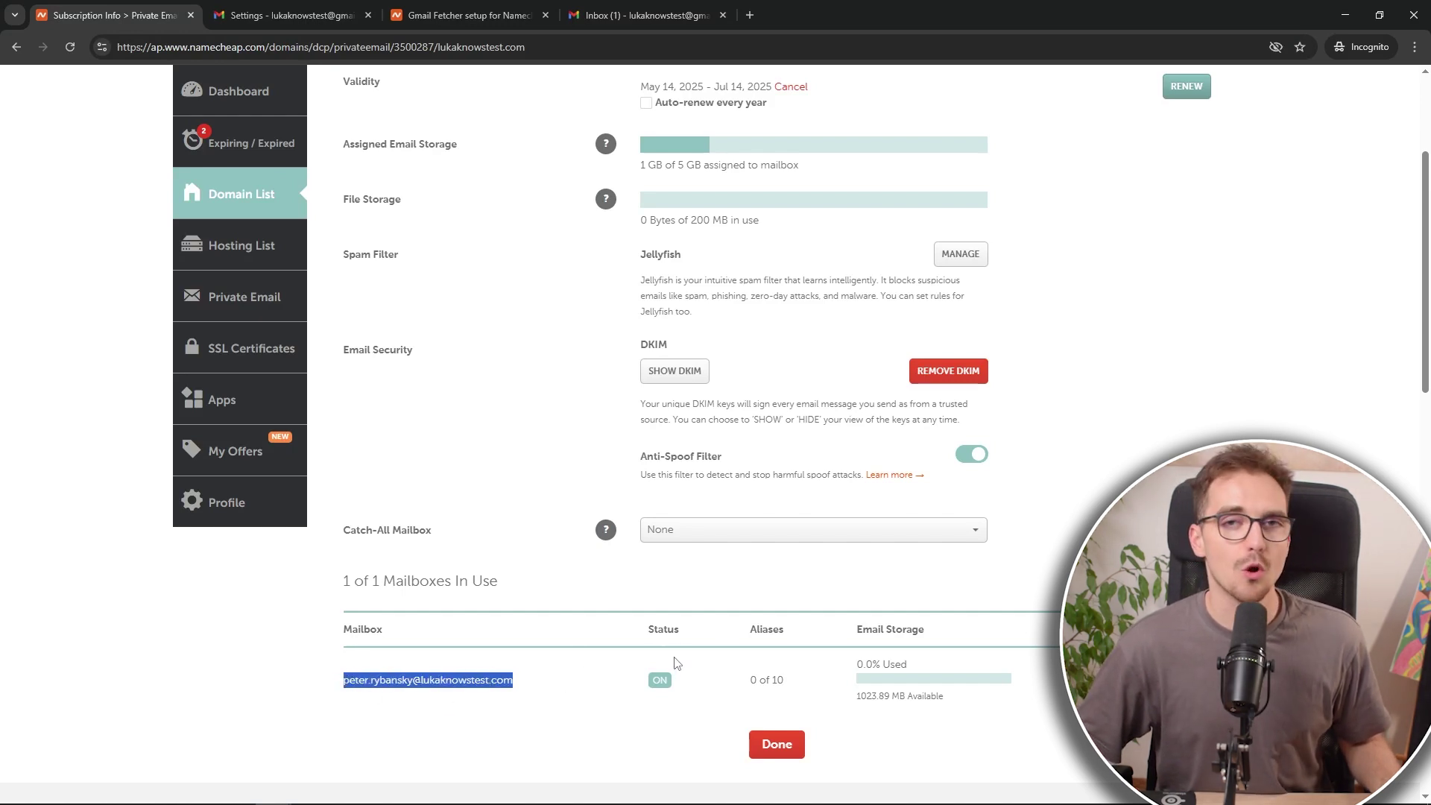
{"action": "left_click", "coordinate": [646, 13]}
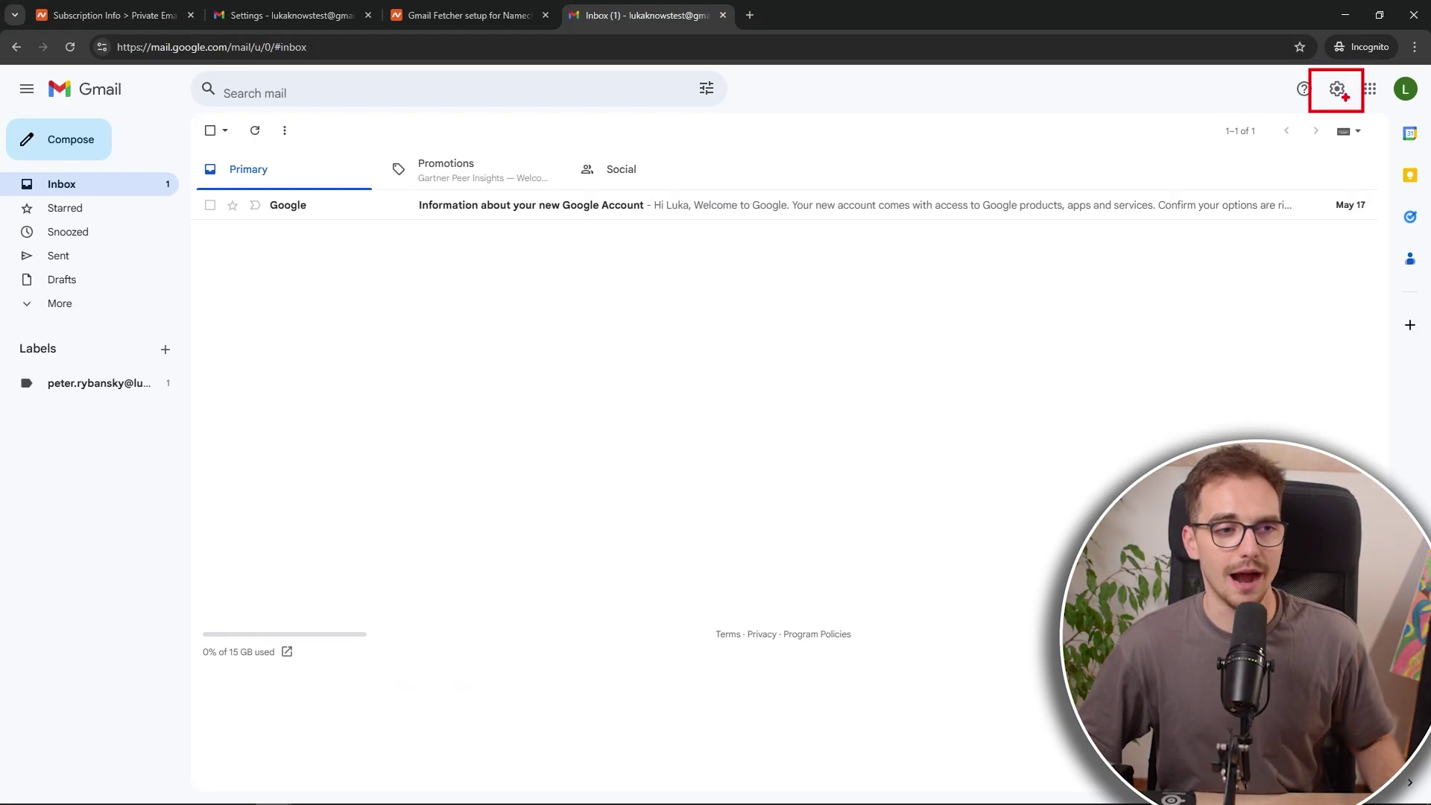
Step: Open Gmail's full settings at the Accounts and Import tab and review its sections
{"action": "left_click", "coordinate": [1338, 90]}
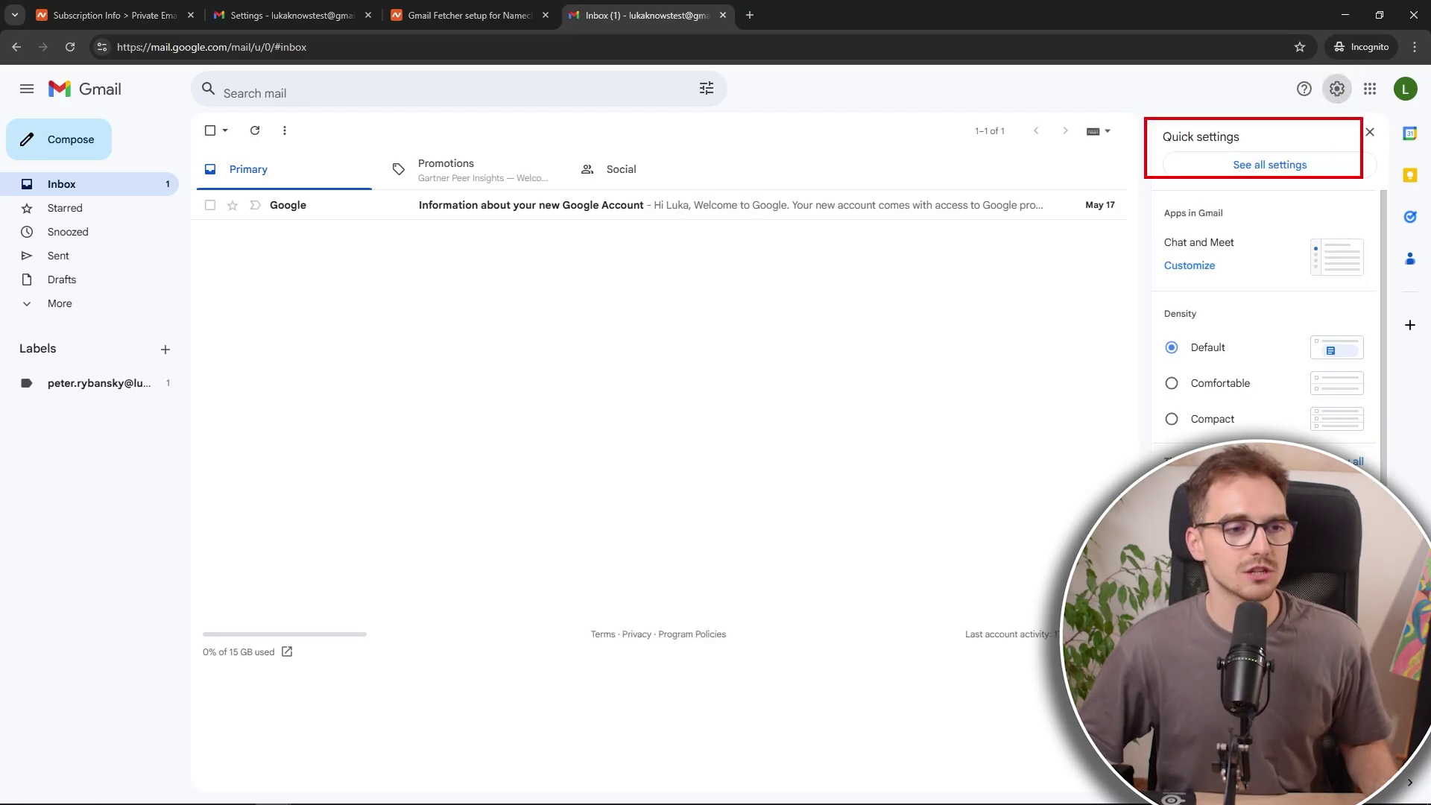
{"action": "left_click", "coordinate": [1319, 174]}
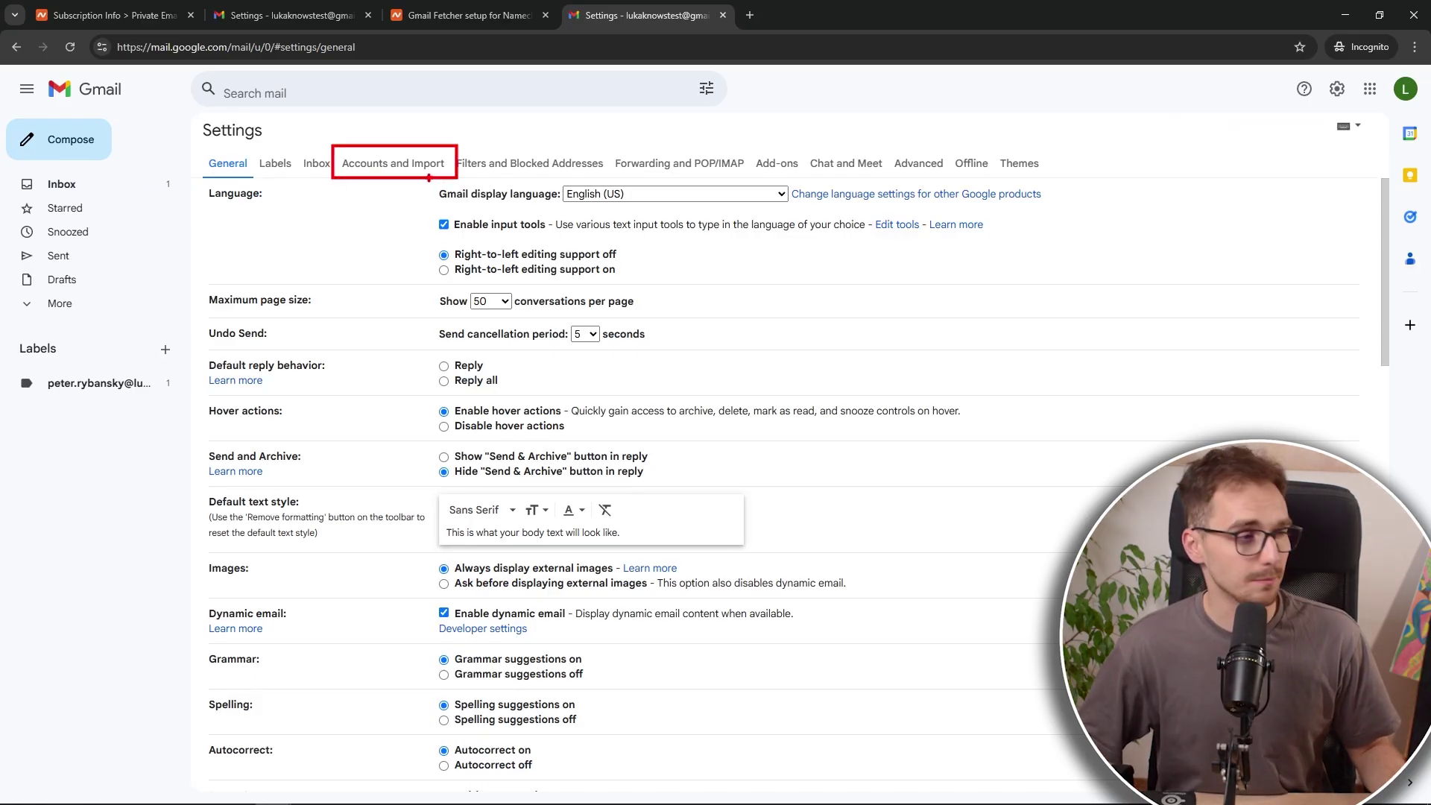
{"action": "left_click", "coordinate": [410, 170]}
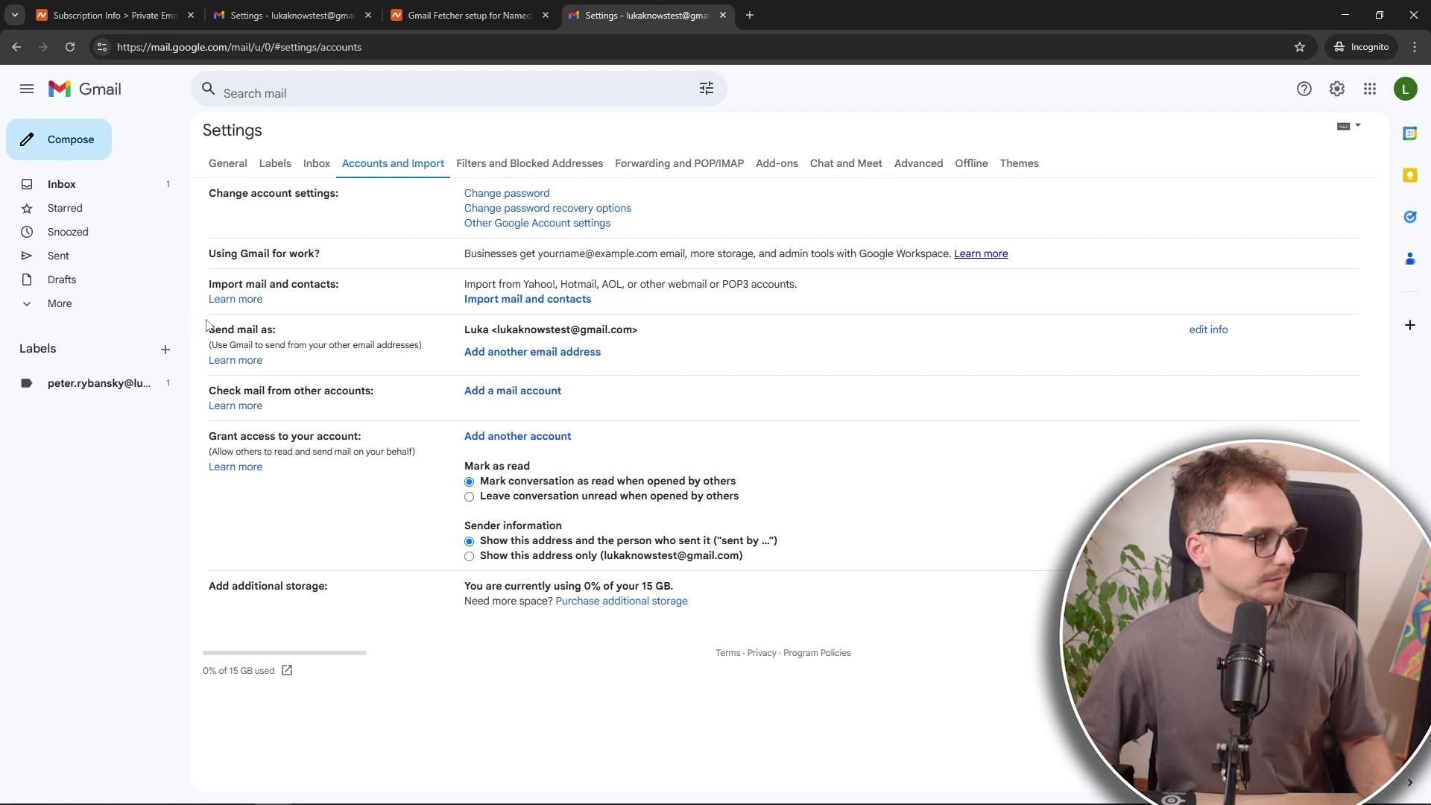
{"action": "left_click_drag", "start_coordinate": [204, 311], "coordinate": [681, 373]}
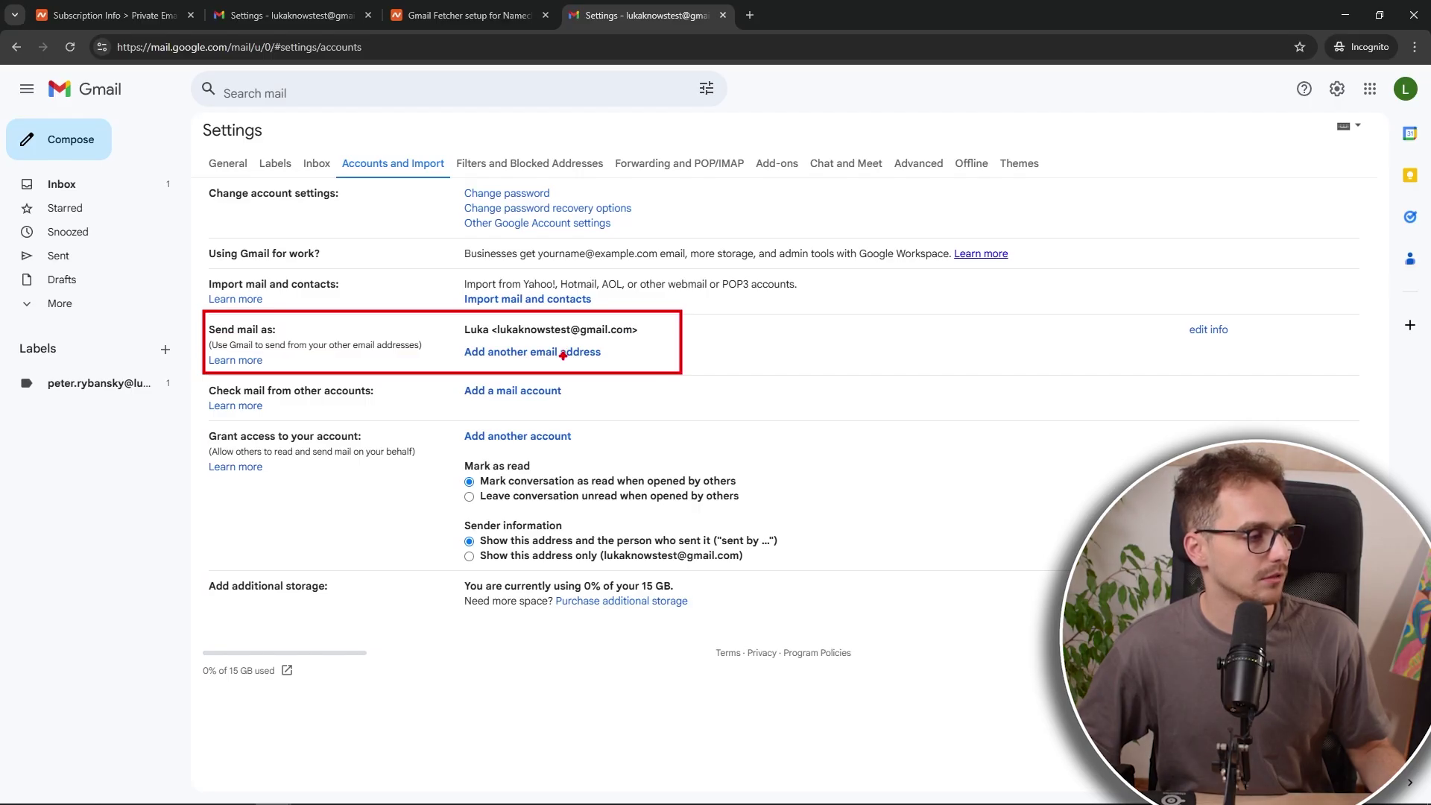
{"action": "mouse_move", "coordinate": [197, 310]}
{"action": "left_mouse_down"}
{"action": "mouse_move", "coordinate": [239, 341]}
{"action": "mouse_move", "coordinate": [641, 434]}
{"action": "mouse_move", "coordinate": [674, 426]}
{"action": "left_mouse_up"}
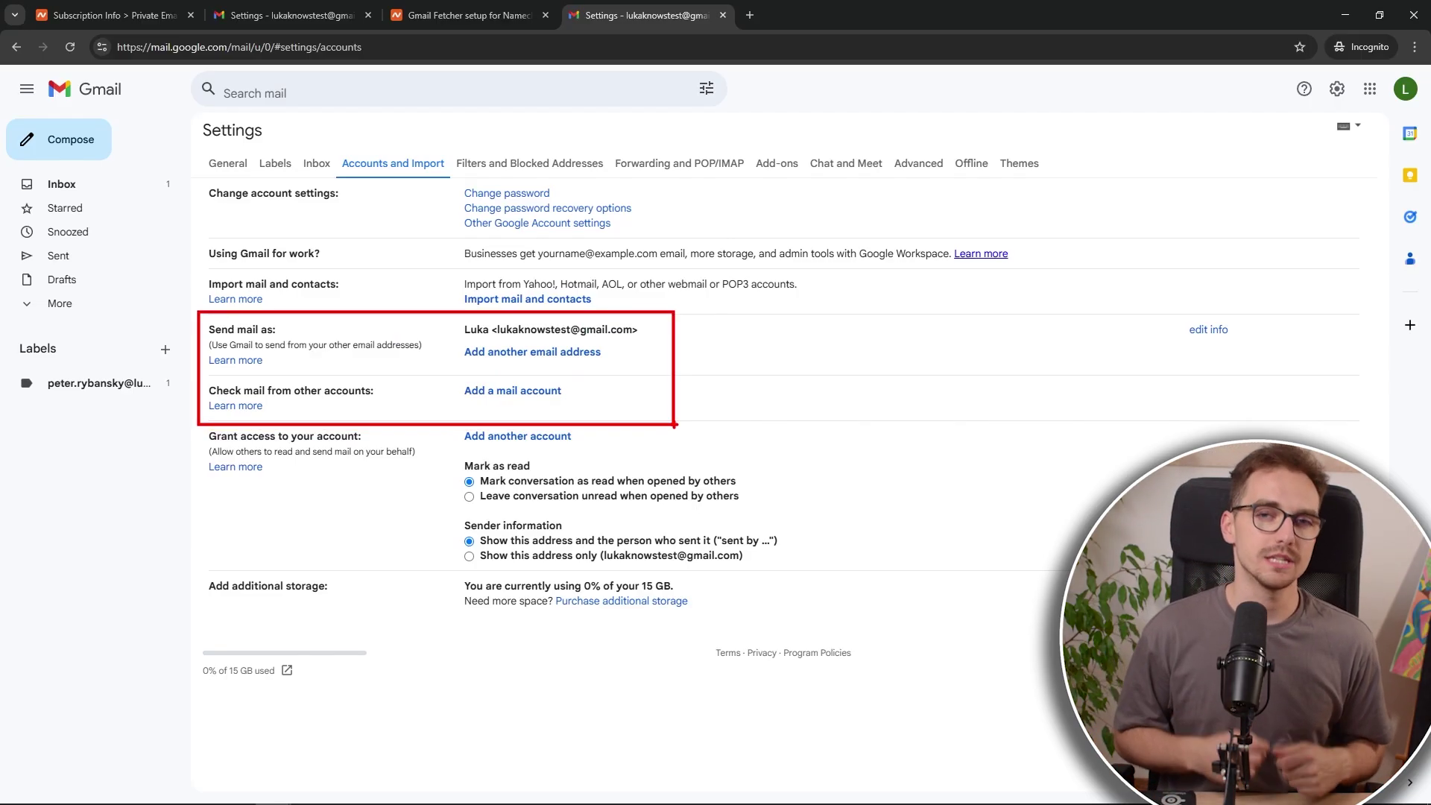
Step: Add the pasted custom-domain address as a mail account and proceed with POP3 import
{"action": "left_click", "coordinate": [485, 392]}
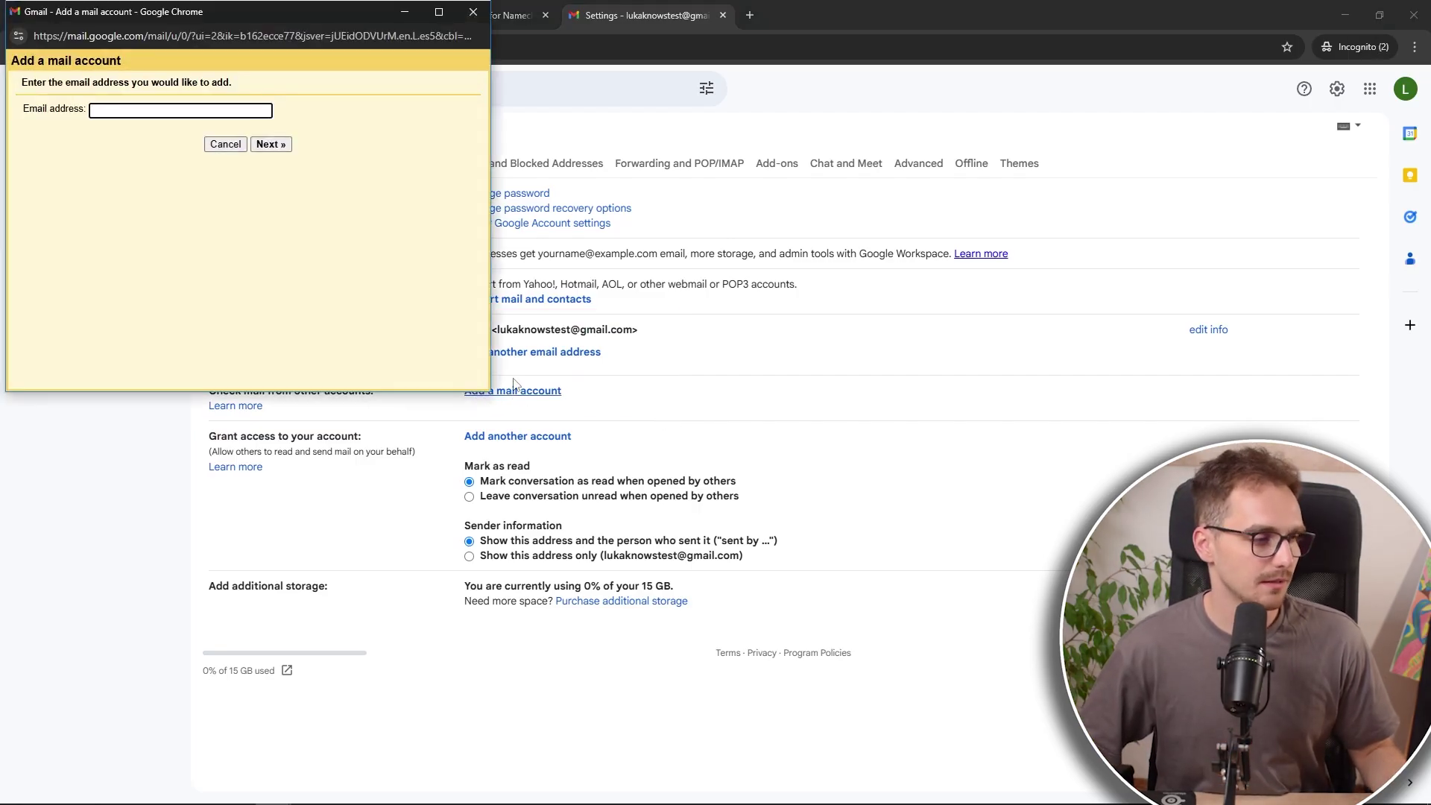
{"action": "left_click_drag", "start_coordinate": [368, 12], "coordinate": [927, 169]}
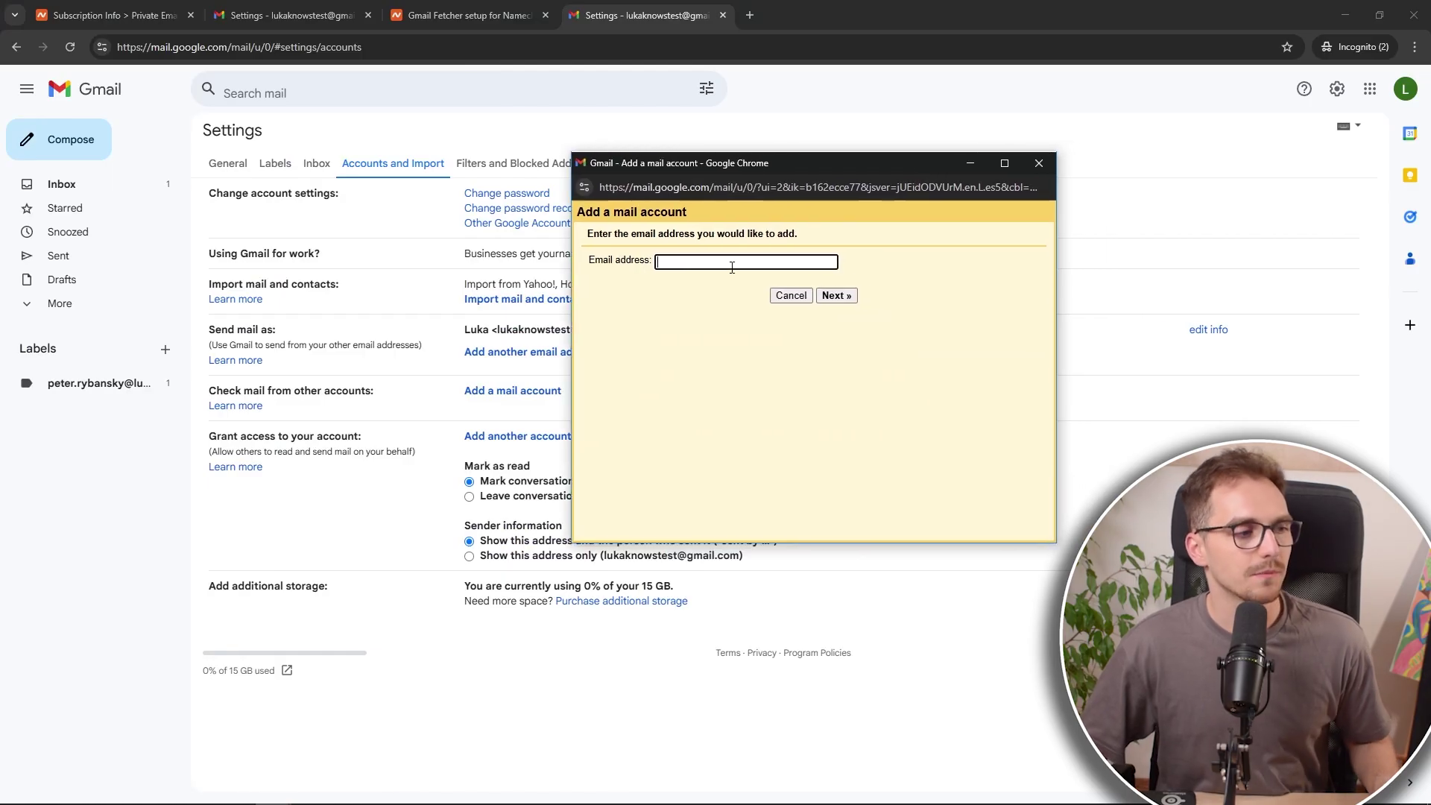
{"action": "key", "text": "ctrl+v"}
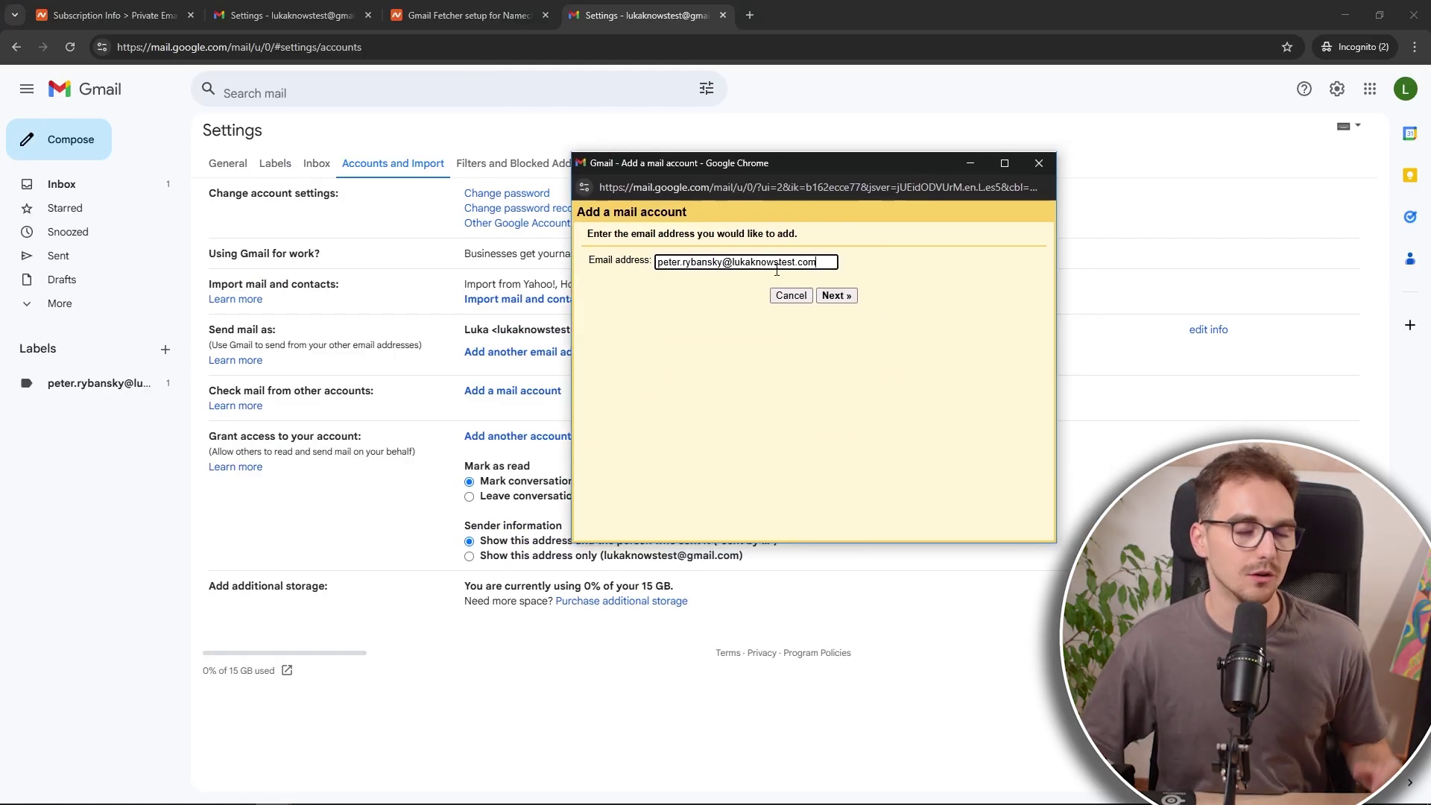
{"action": "left_click", "coordinate": [835, 296]}
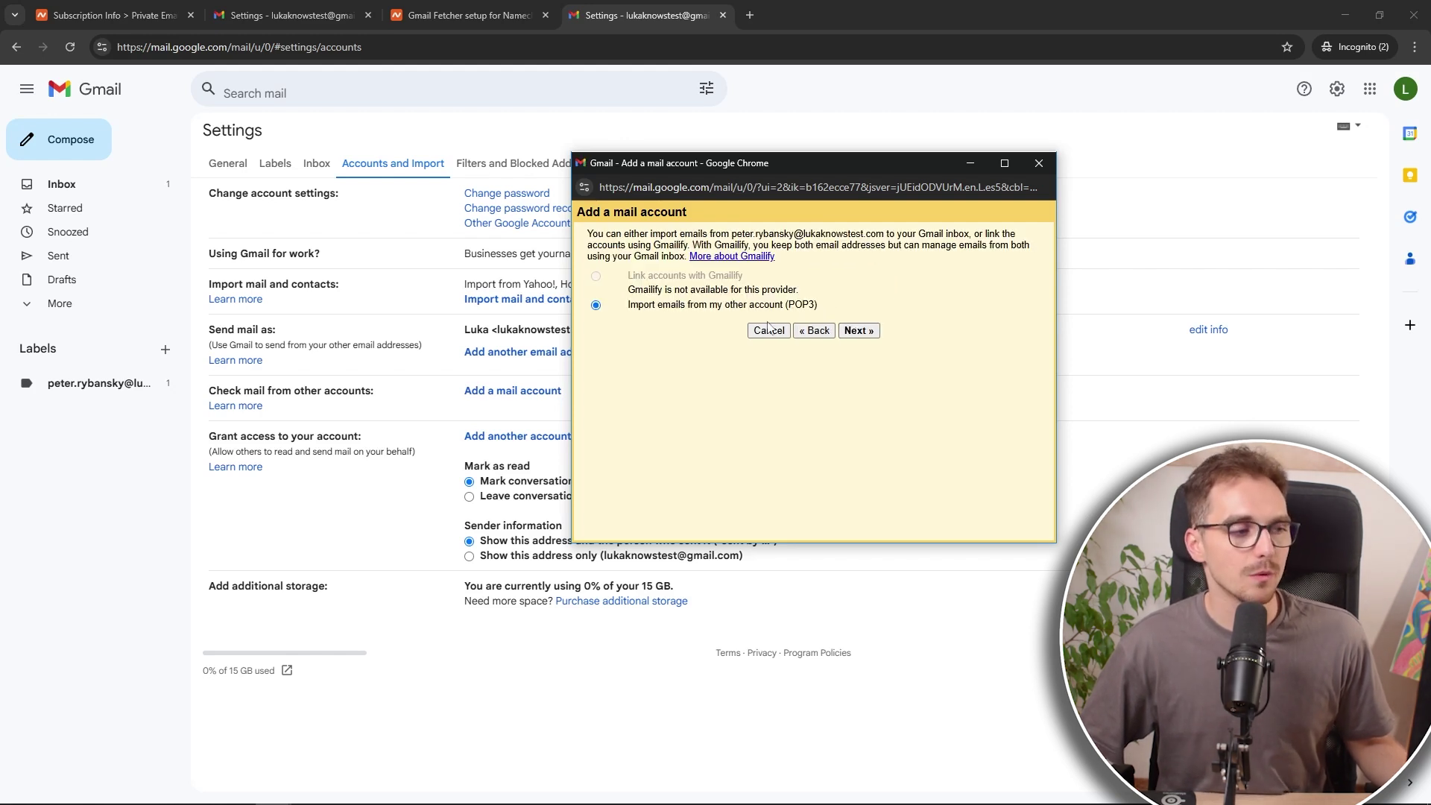
{"action": "left_click", "coordinate": [859, 331]}
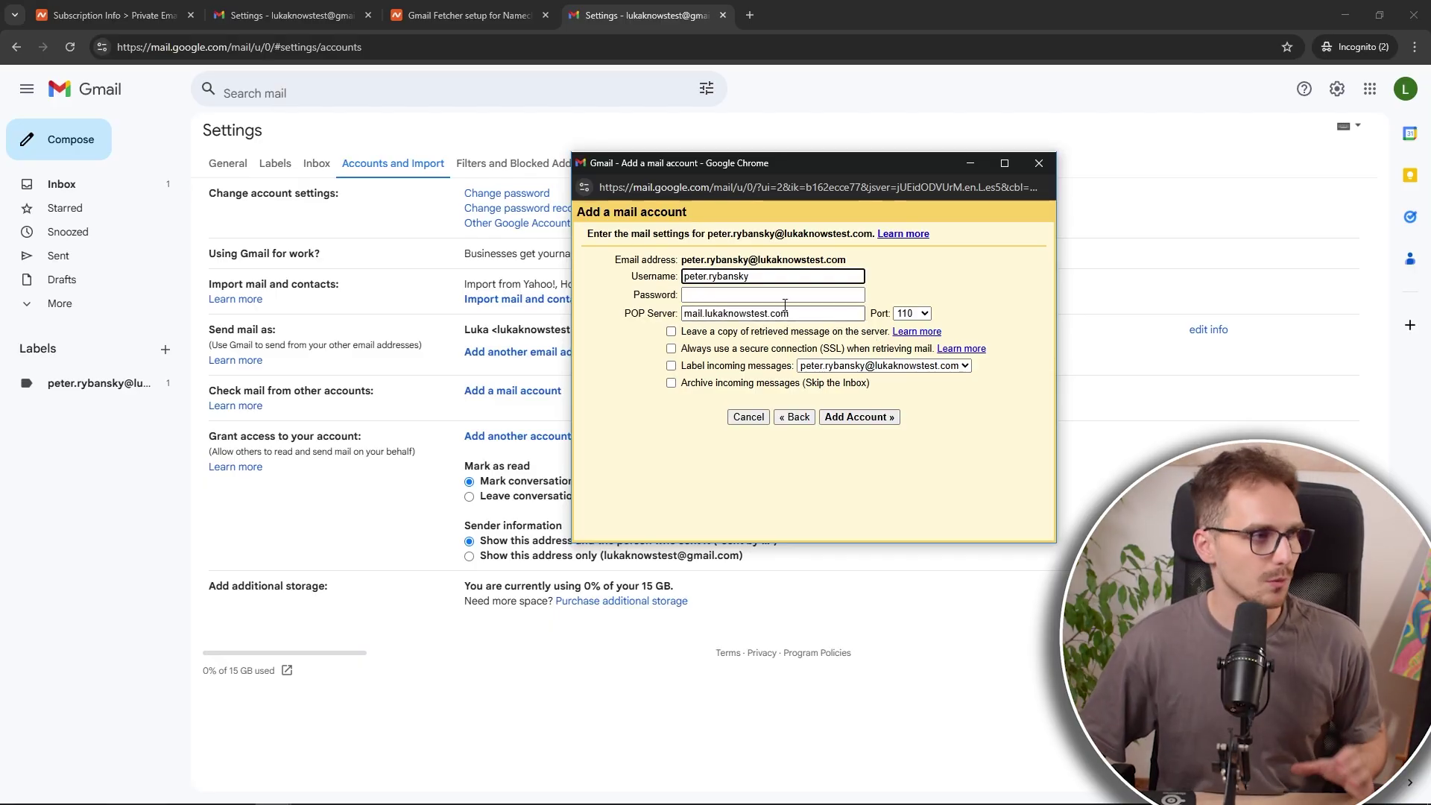
Step: Show the guide's step 5 POP settings (mail.privateemail.com, port 995, SSL) beside the Add a mail account window
{"action": "left_click", "coordinate": [462, 11]}
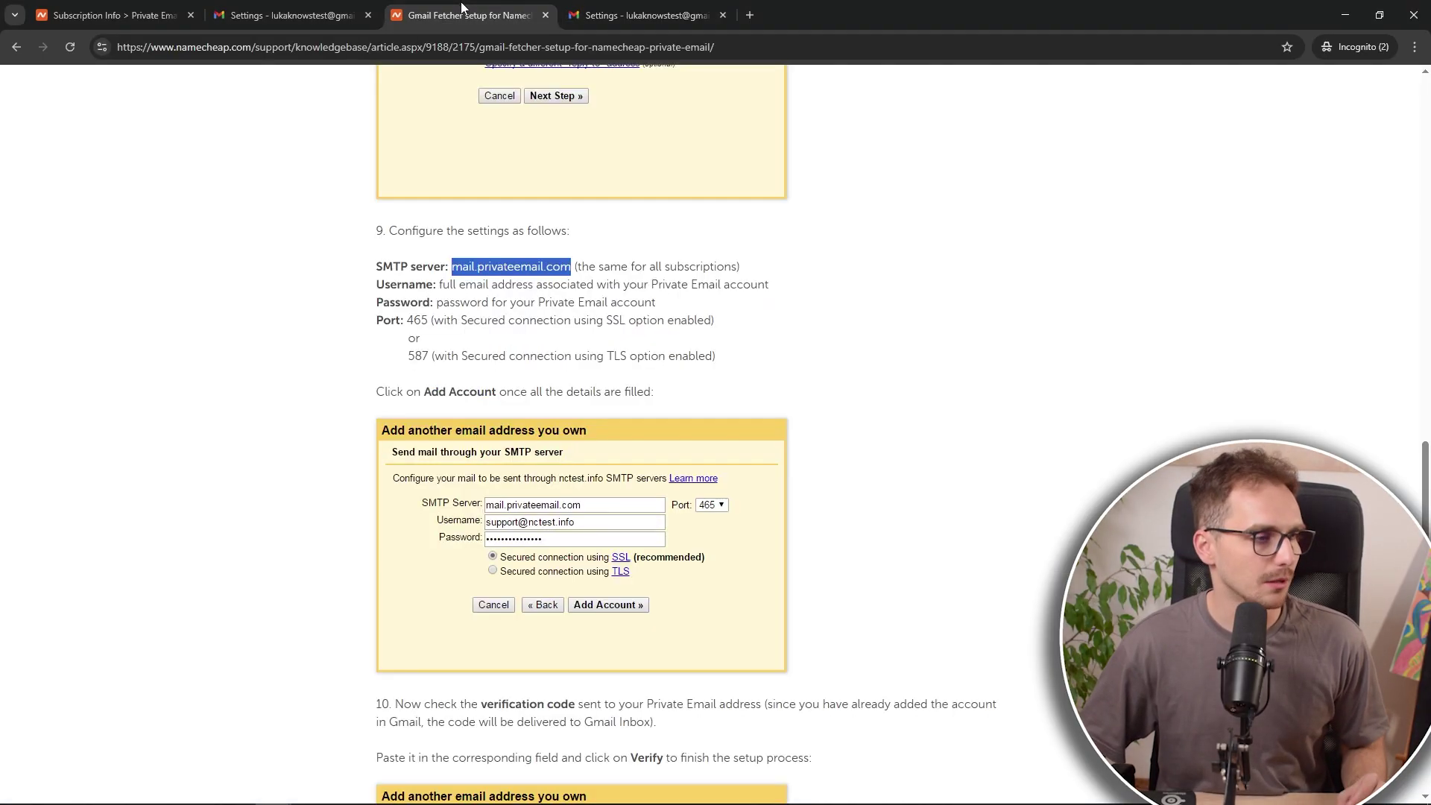
{"action": "left_click", "coordinate": [539, 300]}
{"action": "scroll", "coordinate": [566, 380], "scroll_direction": "up", "scroll_amount": 20}
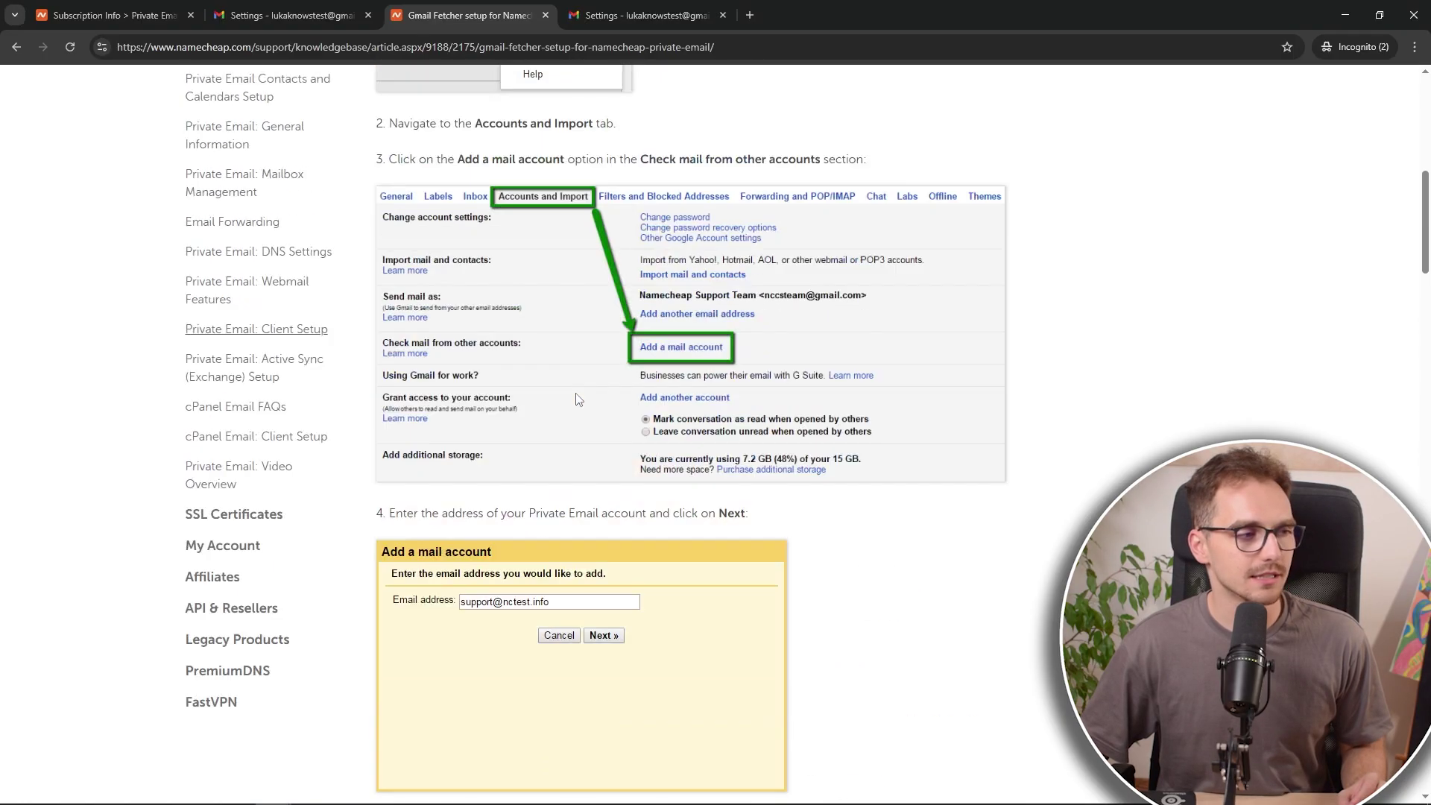
{"action": "scroll", "coordinate": [577, 399], "scroll_direction": "up", "scroll_amount": 8}
{"action": "scroll", "coordinate": [580, 402], "scroll_direction": "down", "scroll_amount": 17}
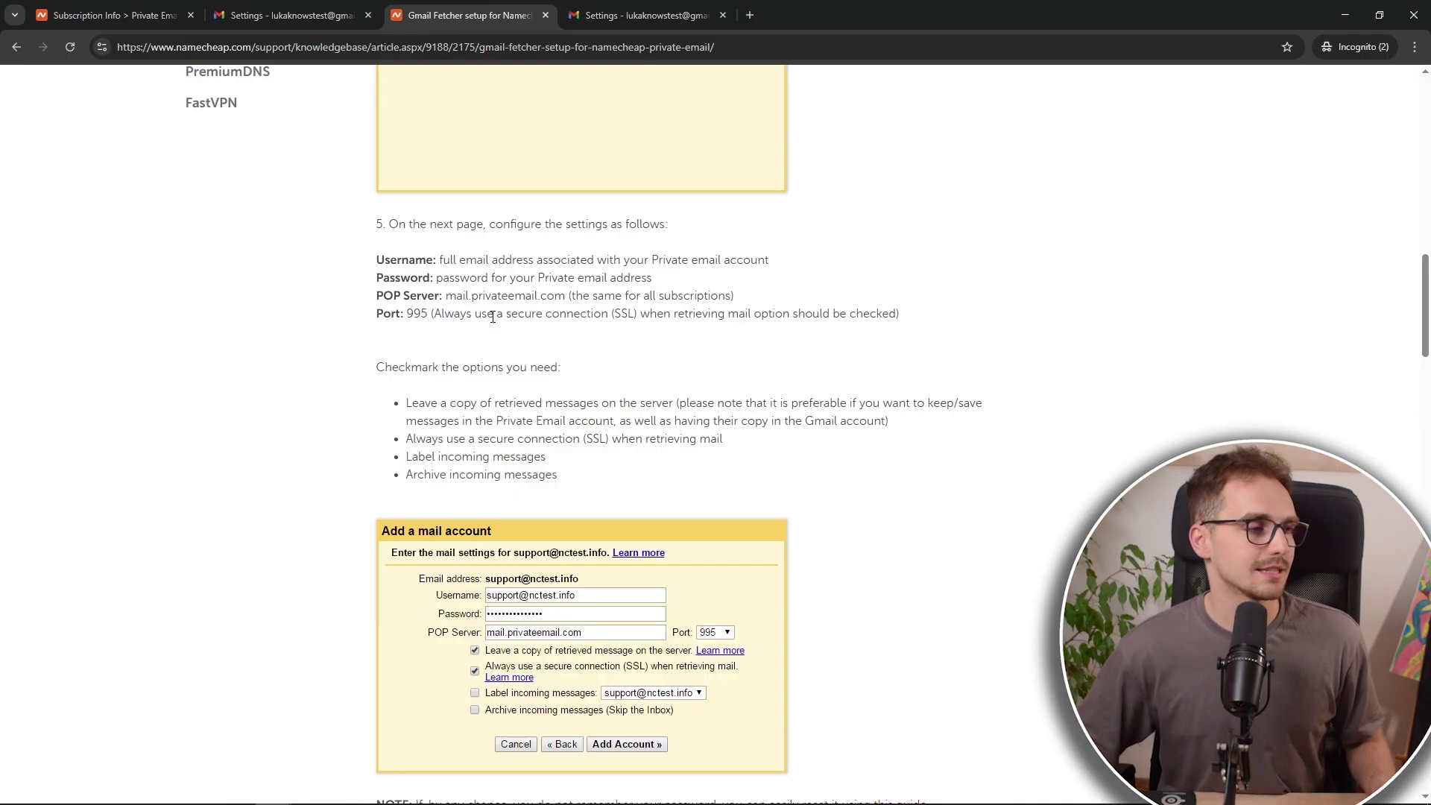
{"action": "scroll", "coordinate": [502, 281], "scroll_direction": "up", "scroll_amount": 1}
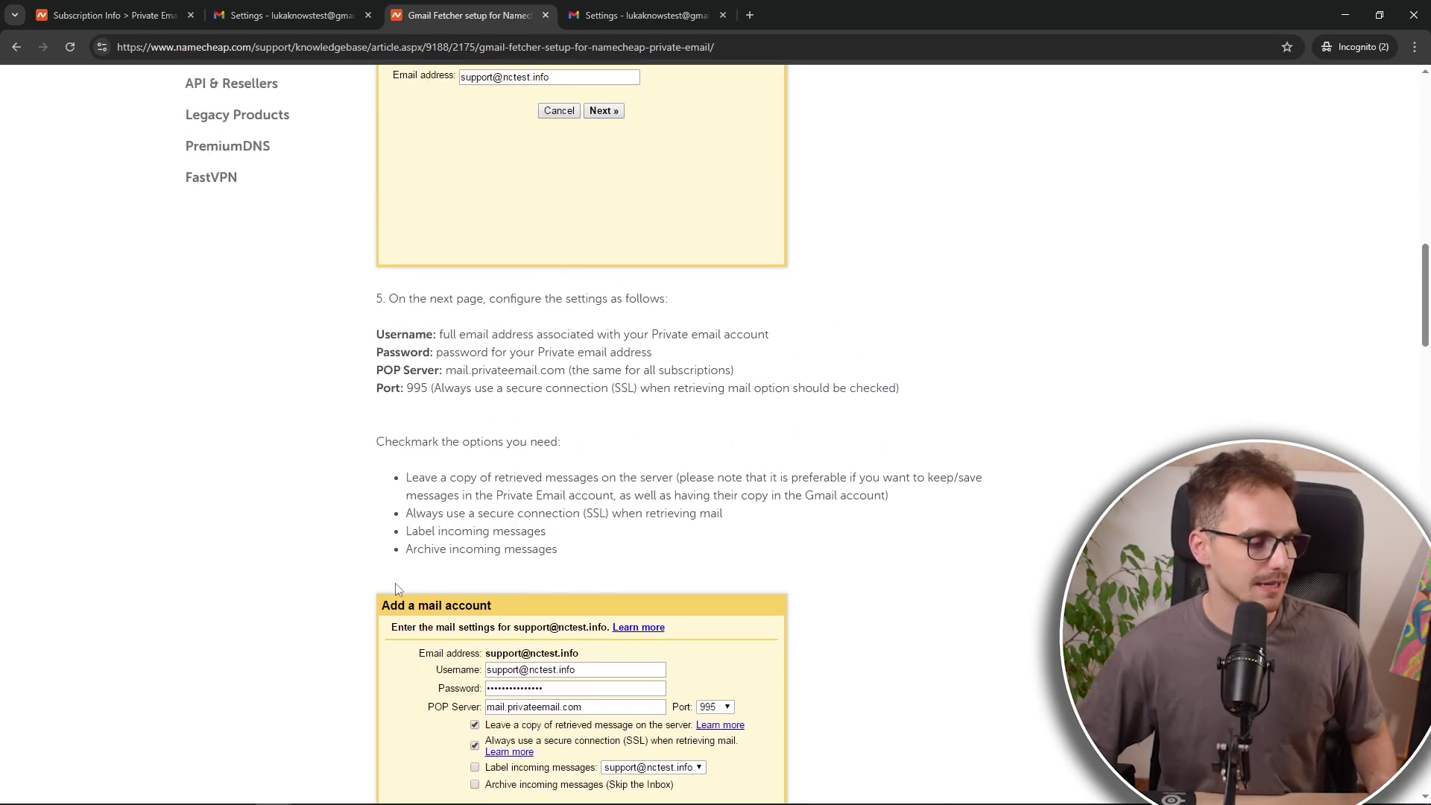
{"action": "key", "text": "alt+Tab"}
{"action": "left_click_drag", "start_coordinate": [729, 161], "coordinate": [919, 149]}
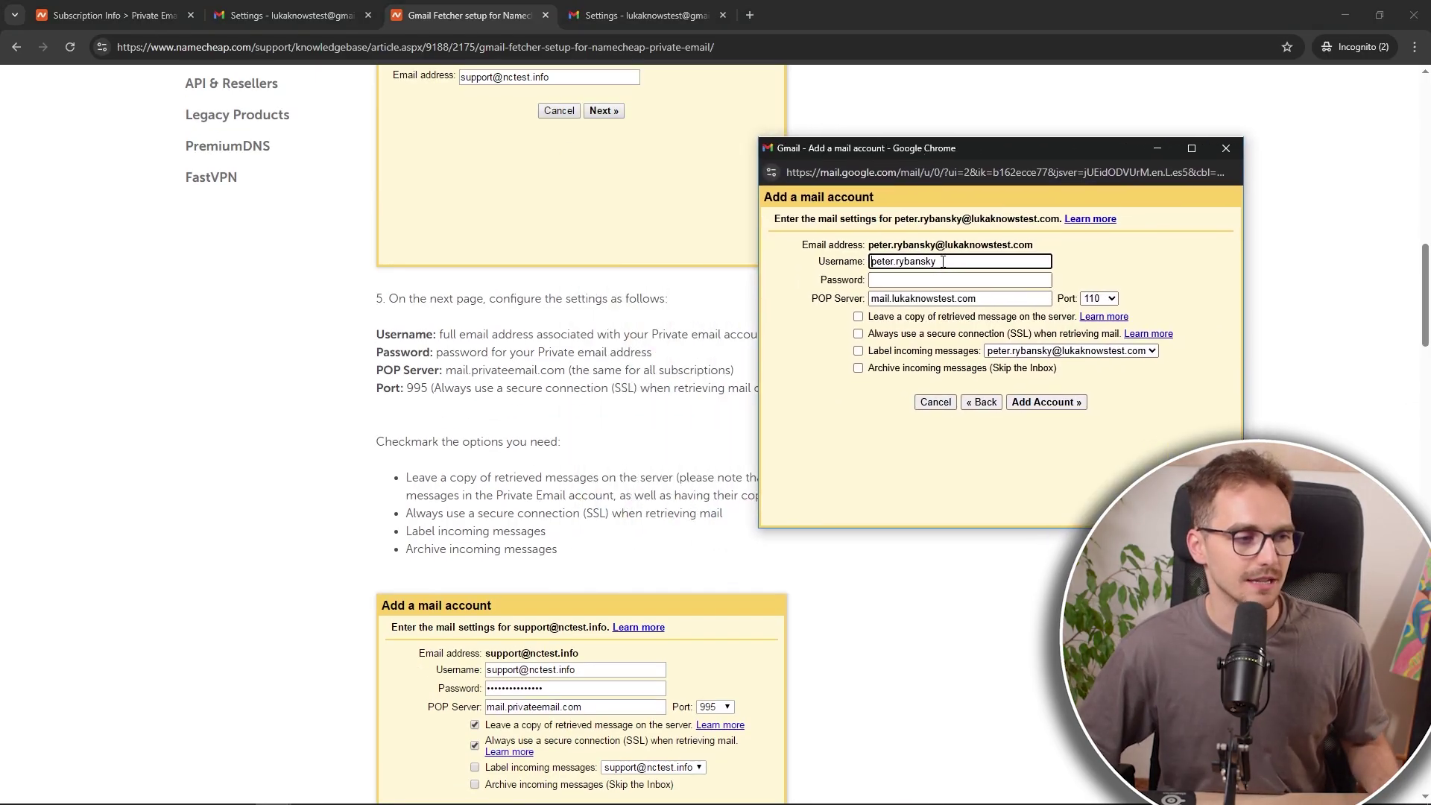
Step: Enter the mailbox password and delete the incorrect POP Server value in the Add a mail account form
{"action": "left_click", "coordinate": [887, 280]}
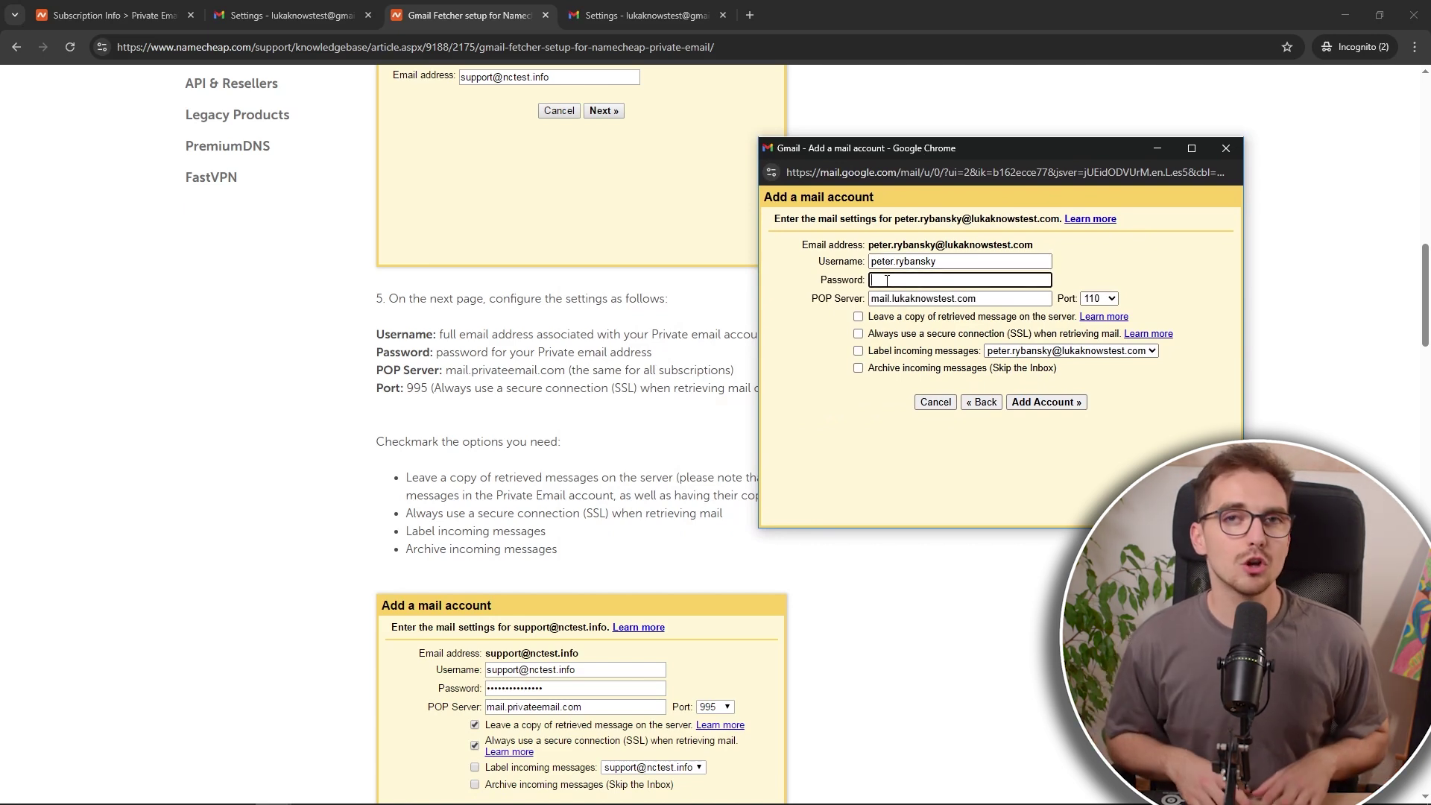
{"action": "type", "text": "•••••••••"}
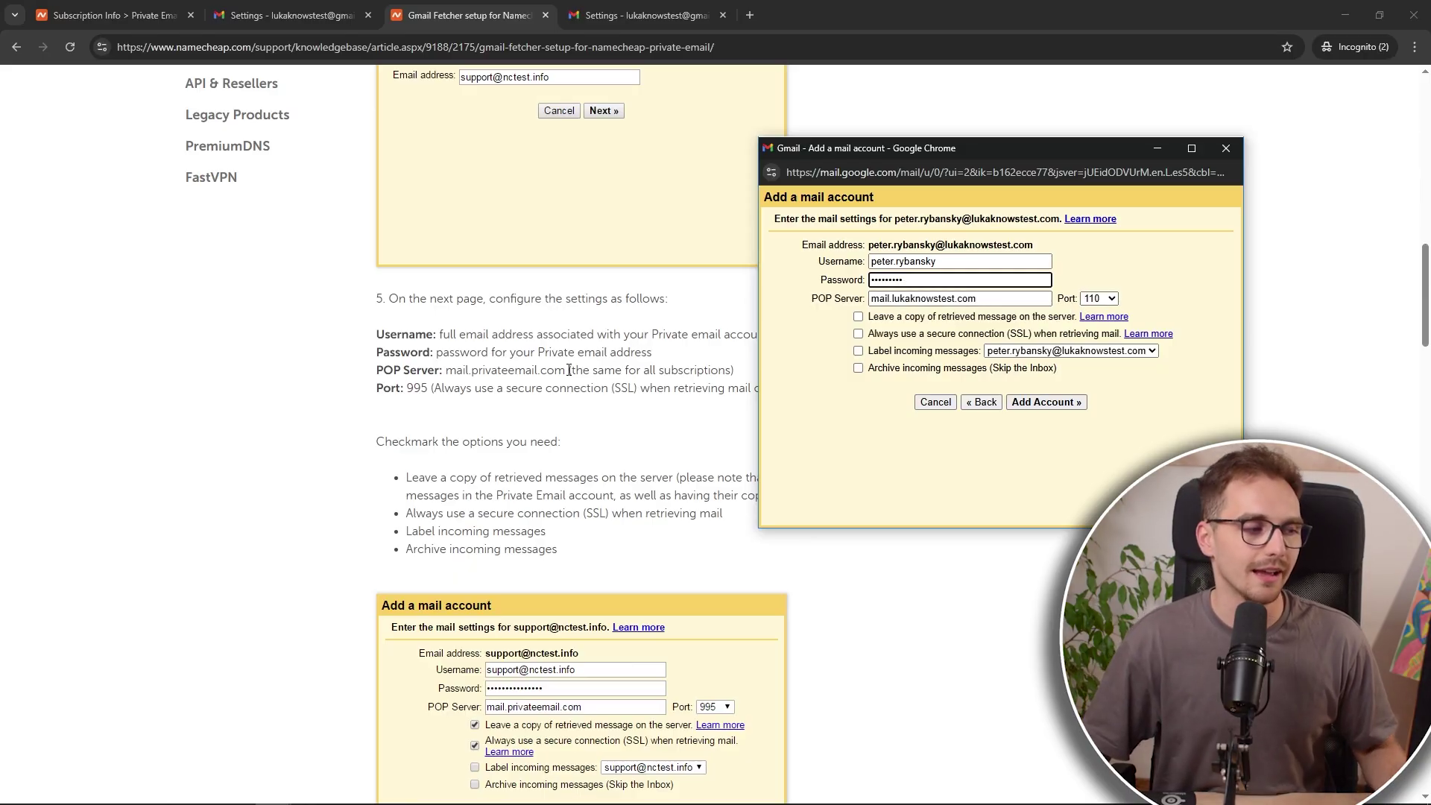
{"action": "left_click_drag", "start_coordinate": [954, 299], "coordinate": [890, 299]}
{"action": "left_click", "coordinate": [890, 300]}
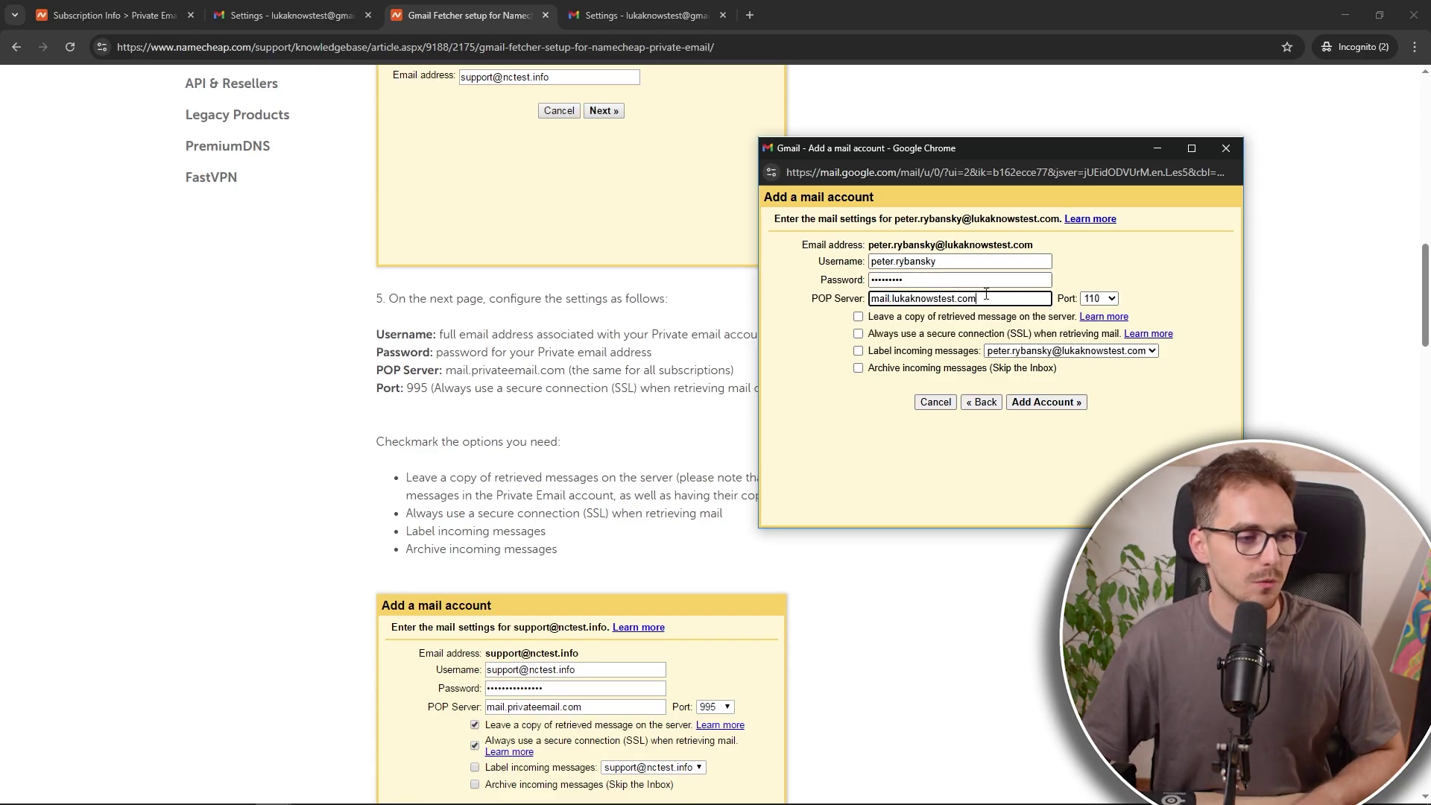
{"action": "left_click_drag", "start_coordinate": [986, 294], "coordinate": [837, 302]}
{"action": "key", "text": "BackSpace"}
{"action": "left_click", "coordinate": [809, 340]}
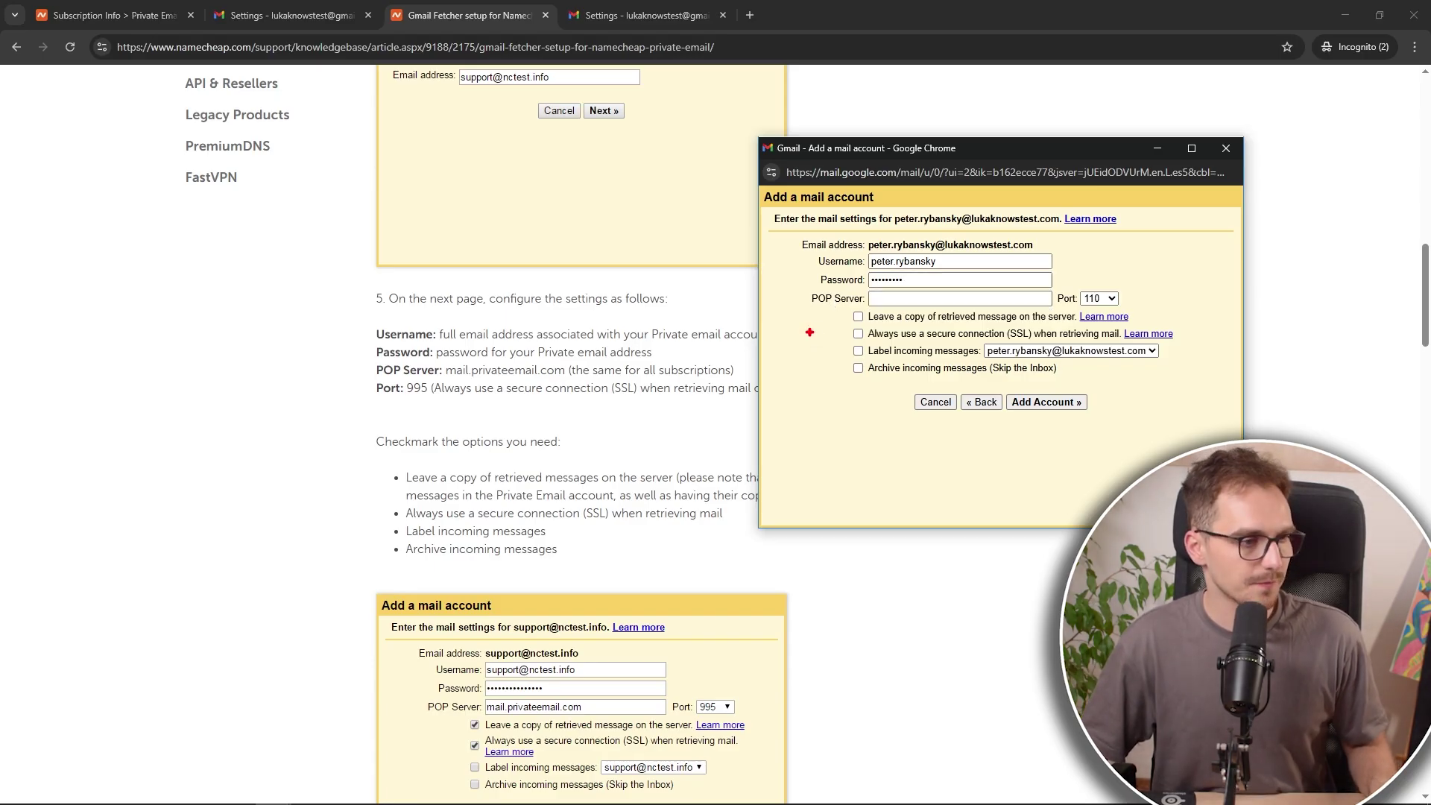
{"action": "left_click_drag", "start_coordinate": [803, 287], "coordinate": [1060, 311]}
{"action": "left_click_drag", "start_coordinate": [362, 358], "coordinate": [745, 382]}
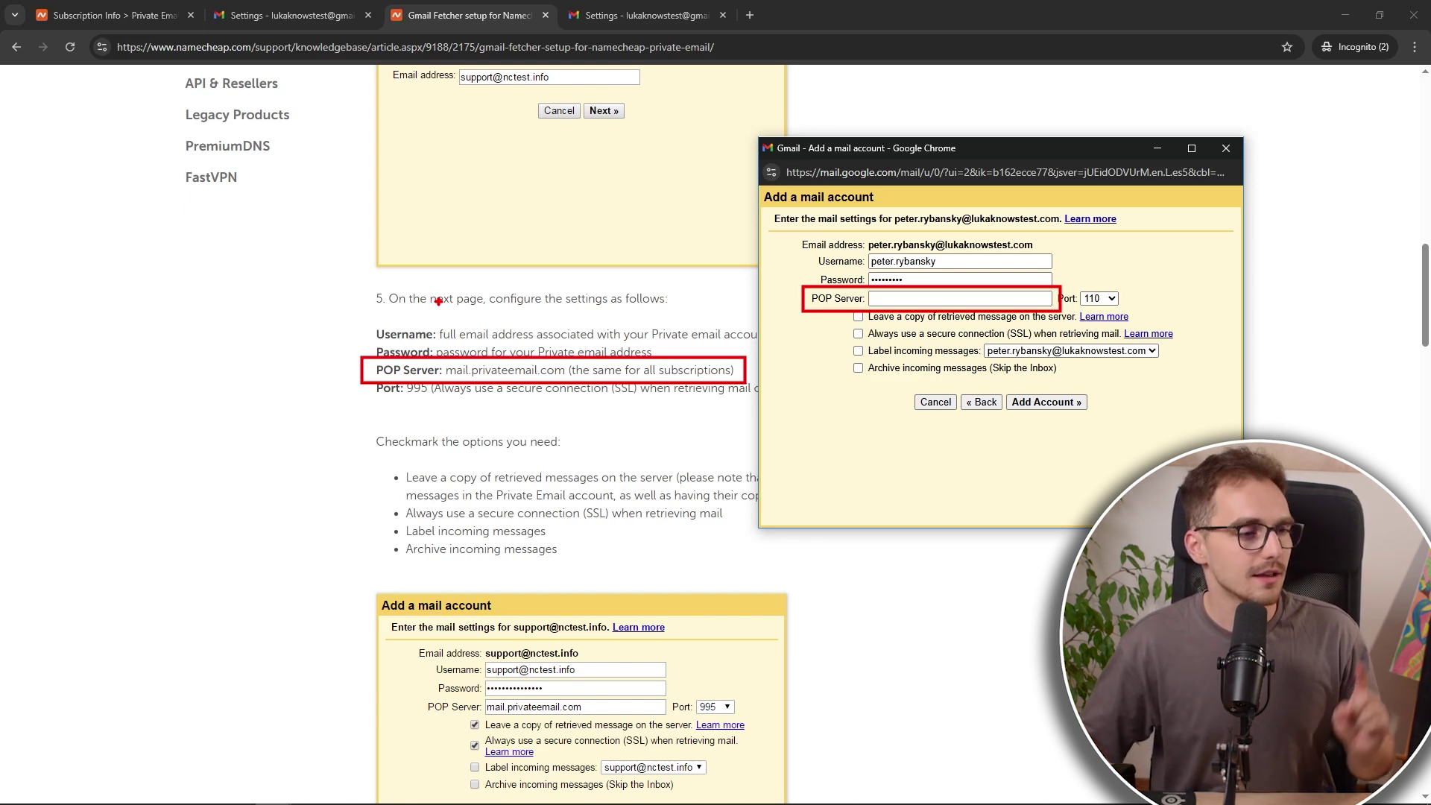
{"action": "left_click", "coordinate": [484, 366]}
Step: Copy mail.privateemail.com from the guide into the POP Server field
{"action": "double_click", "coordinate": [485, 367]}
{"action": "key", "text": "ctrl+c"}
{"action": "left_click", "coordinate": [894, 298]}
{"action": "key", "text": "ctrl+v"}
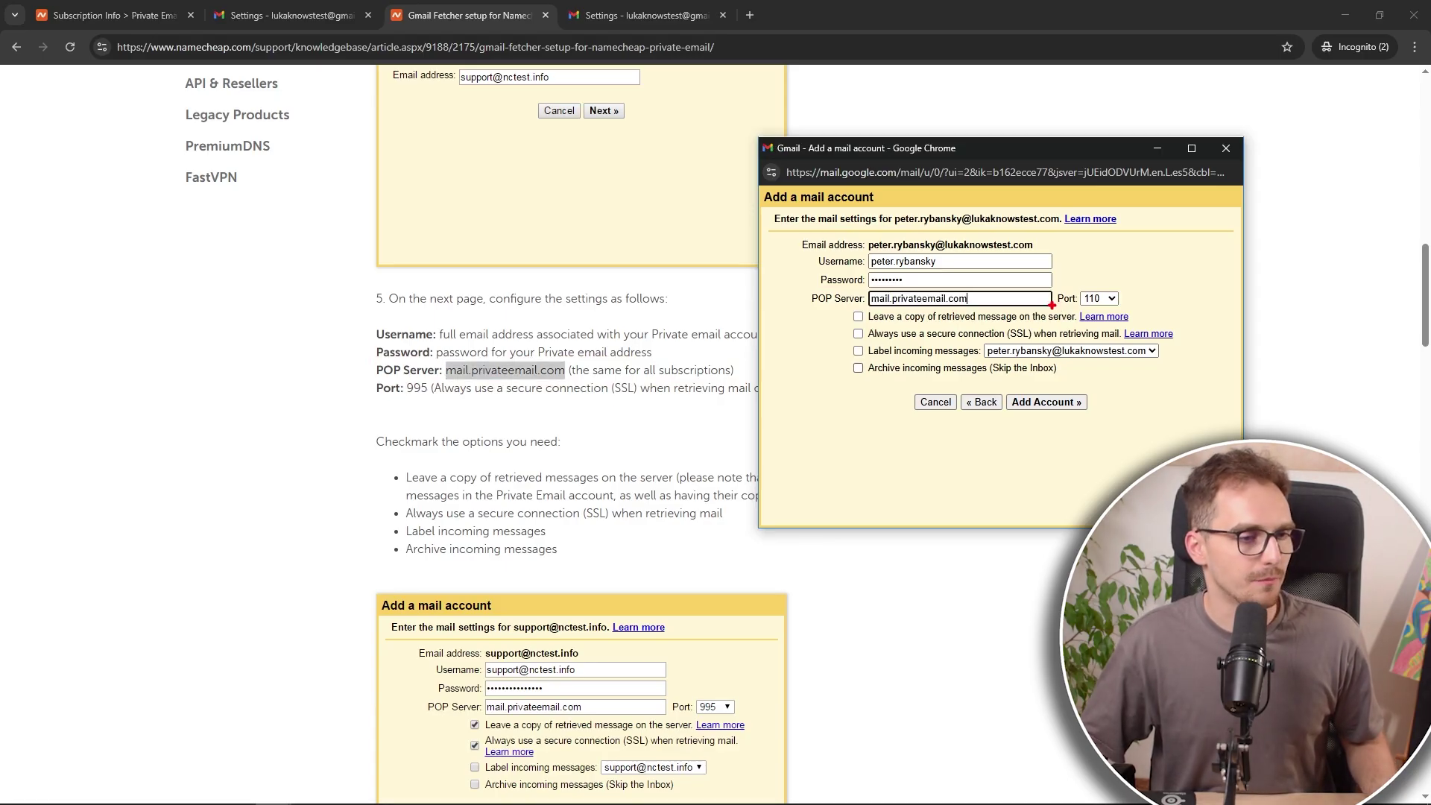
{"action": "mouse_move", "coordinate": [1051, 303]}
{"action": "left_mouse_down"}
{"action": "mouse_move", "coordinate": [720, 364]}
{"action": "mouse_move", "coordinate": [417, 395]}
{"action": "mouse_move", "coordinate": [431, 389]}
{"action": "left_mouse_up"}
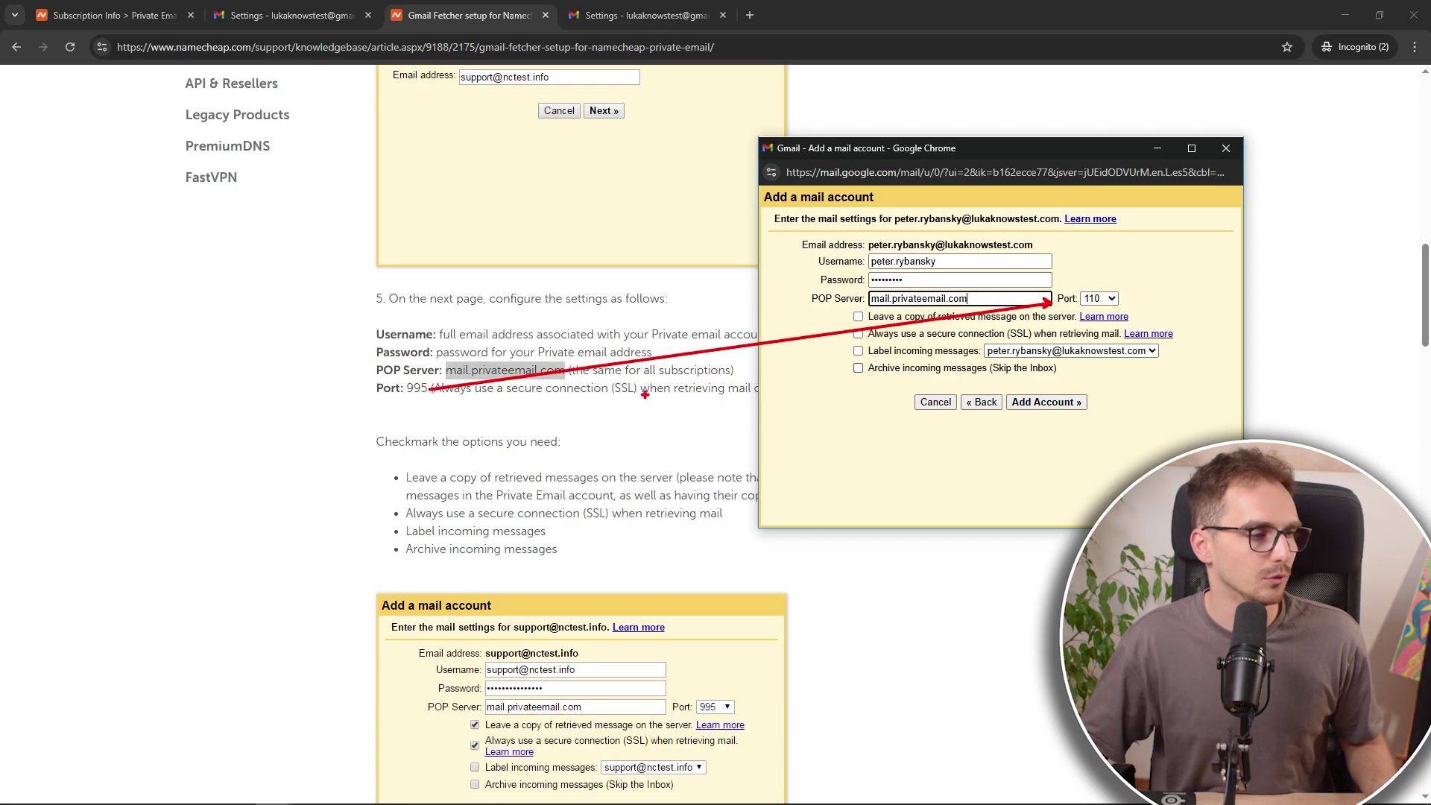
Step: Set port 995, tick Leave a copy, SSL and Label incoming messages, then add the account
{"action": "key", "text": "Escape"}
{"action": "left_click", "coordinate": [1111, 299]}
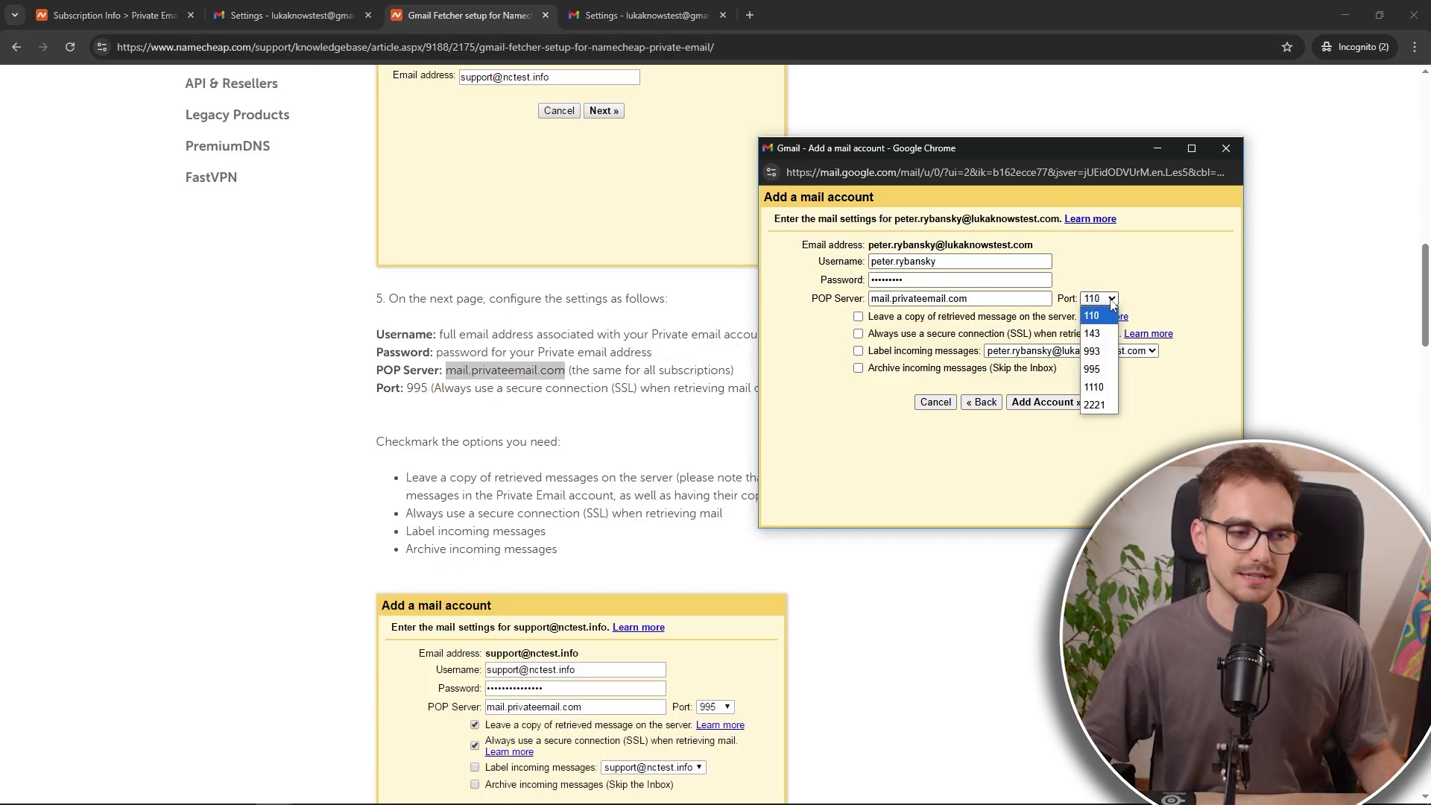
{"action": "left_click", "coordinate": [1092, 370]}
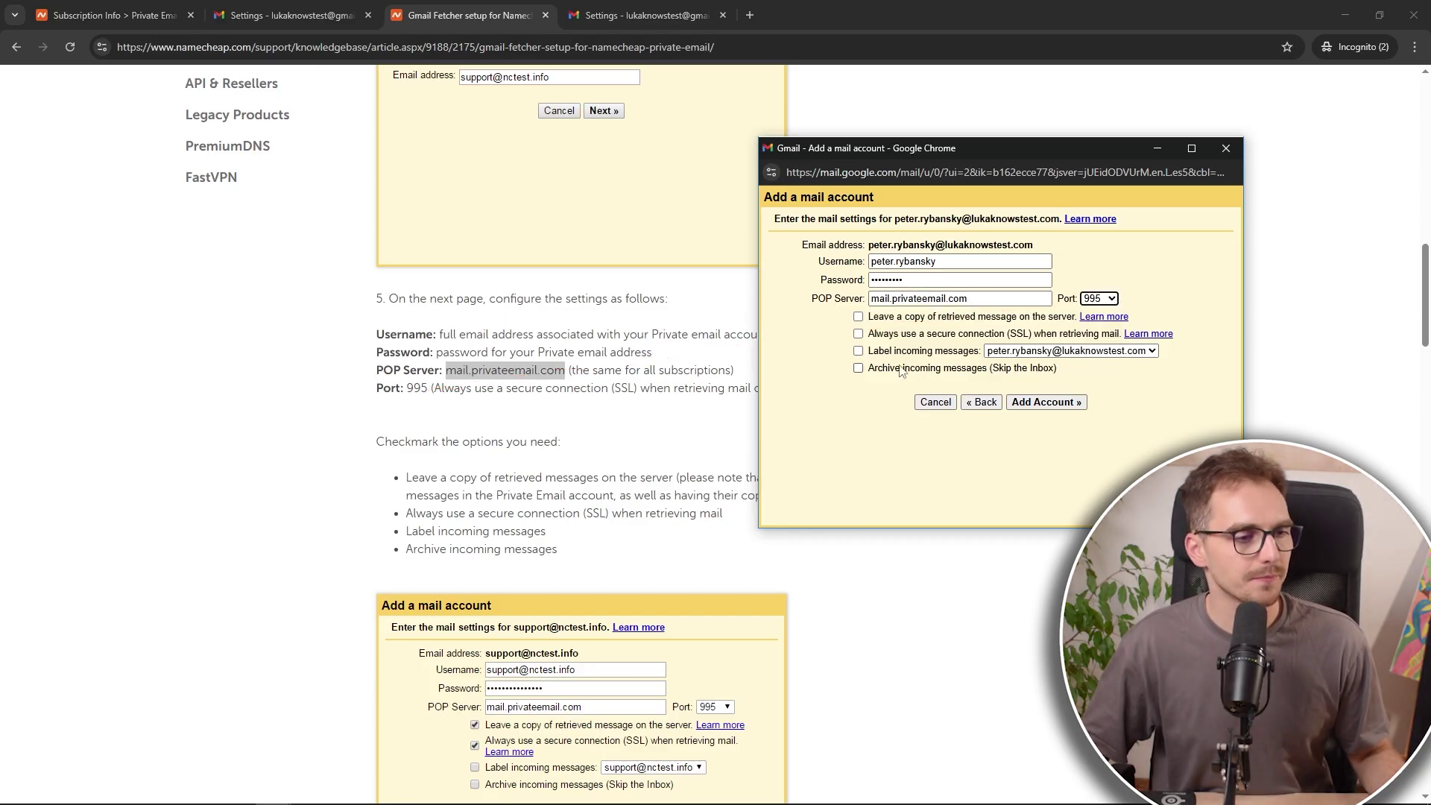
{"action": "left_click", "coordinate": [859, 317]}
{"action": "left_click", "coordinate": [859, 333]}
{"action": "left_click", "coordinate": [858, 351]}
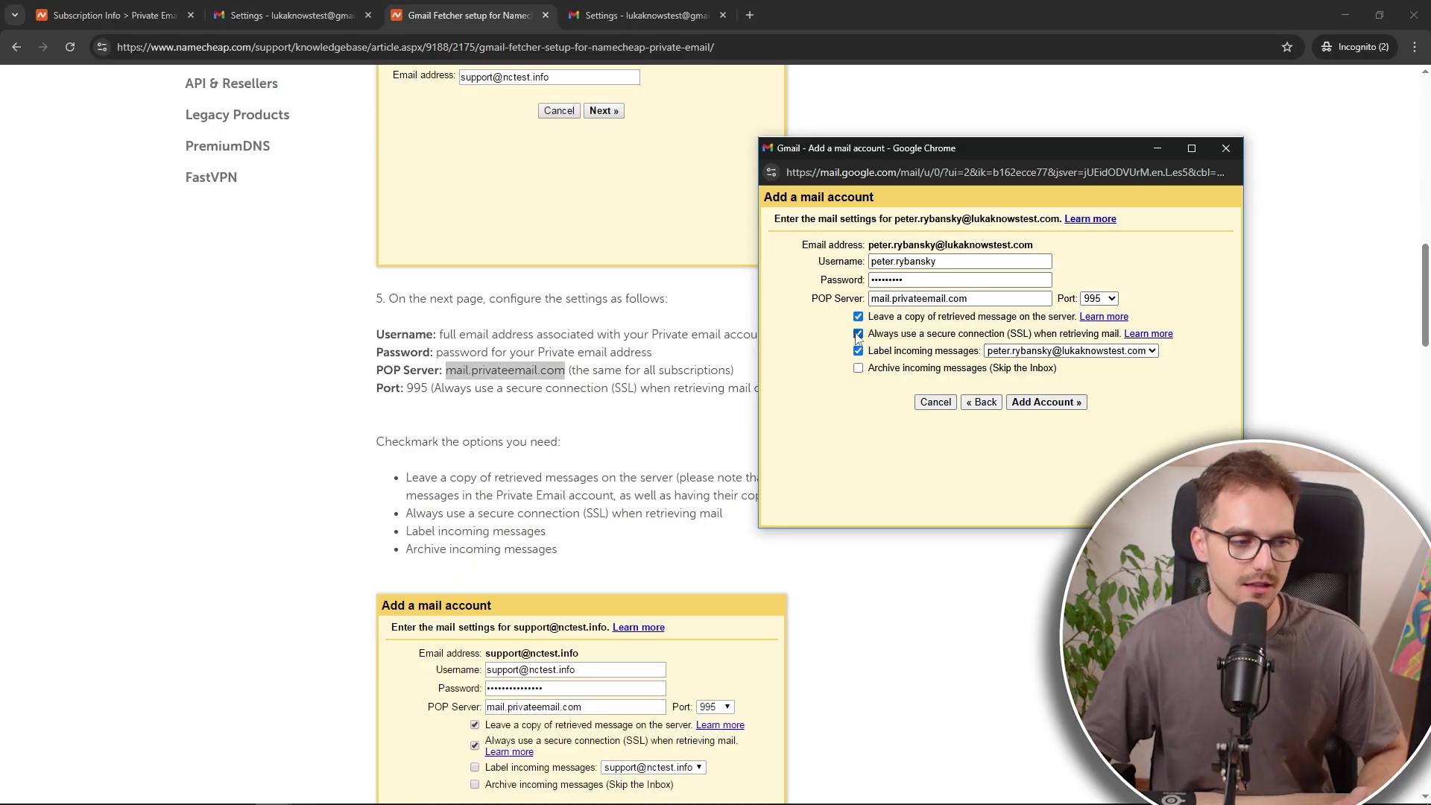
{"action": "left_click", "coordinate": [1045, 403]}
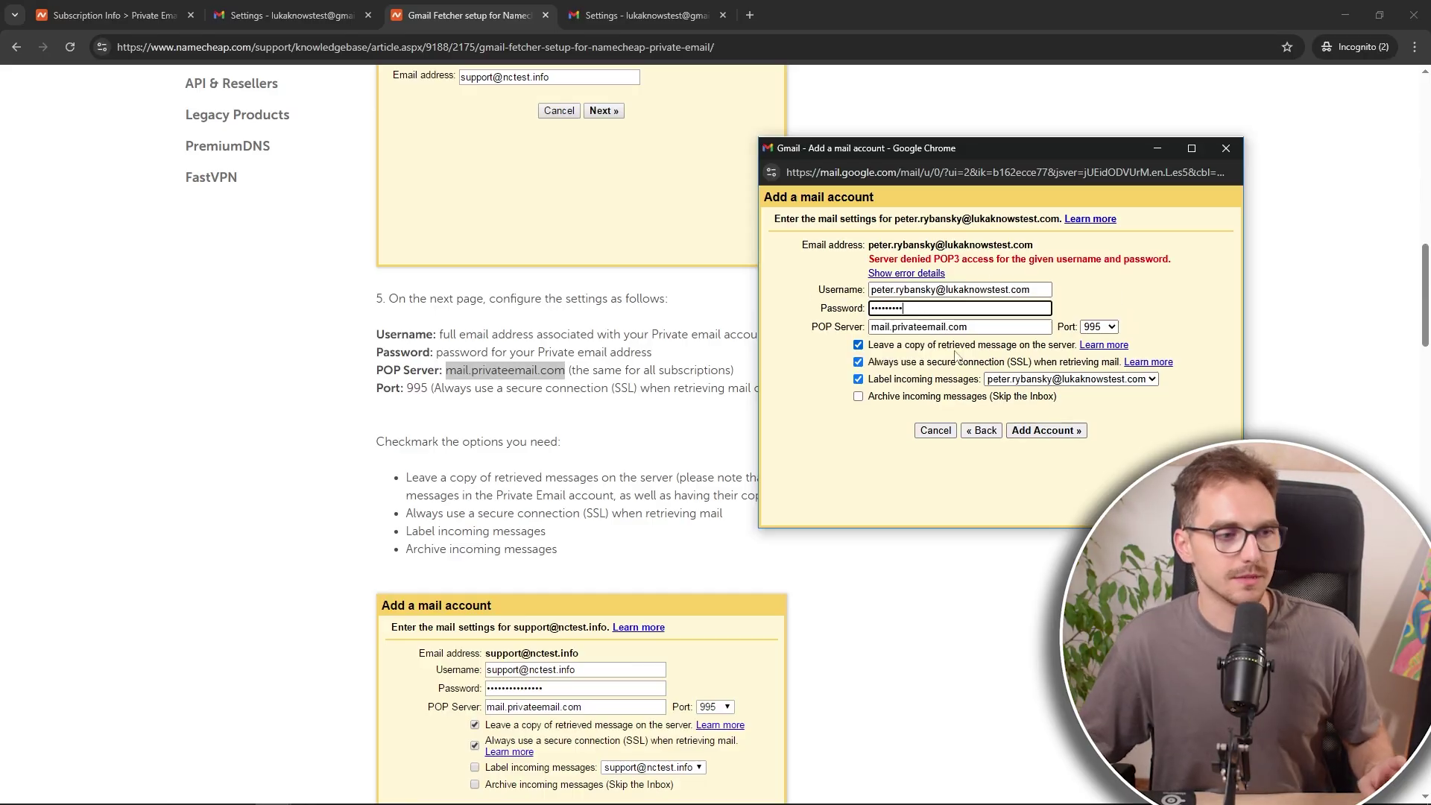
{"action": "left_click", "coordinate": [1041, 436]}
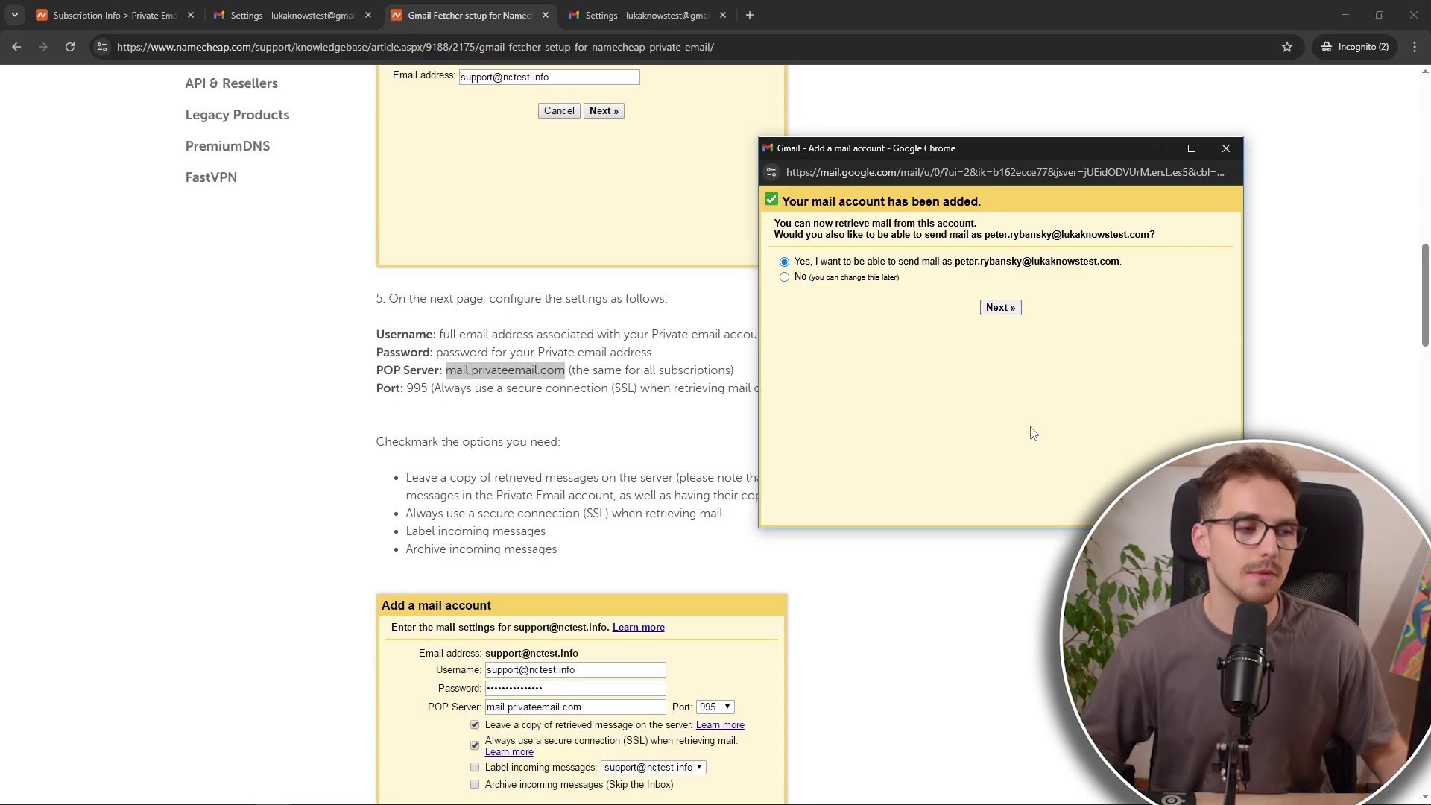
Step: Choose 'Yes, I want to be able to send mail as' the custom-domain address
{"action": "left_click", "coordinate": [785, 277]}
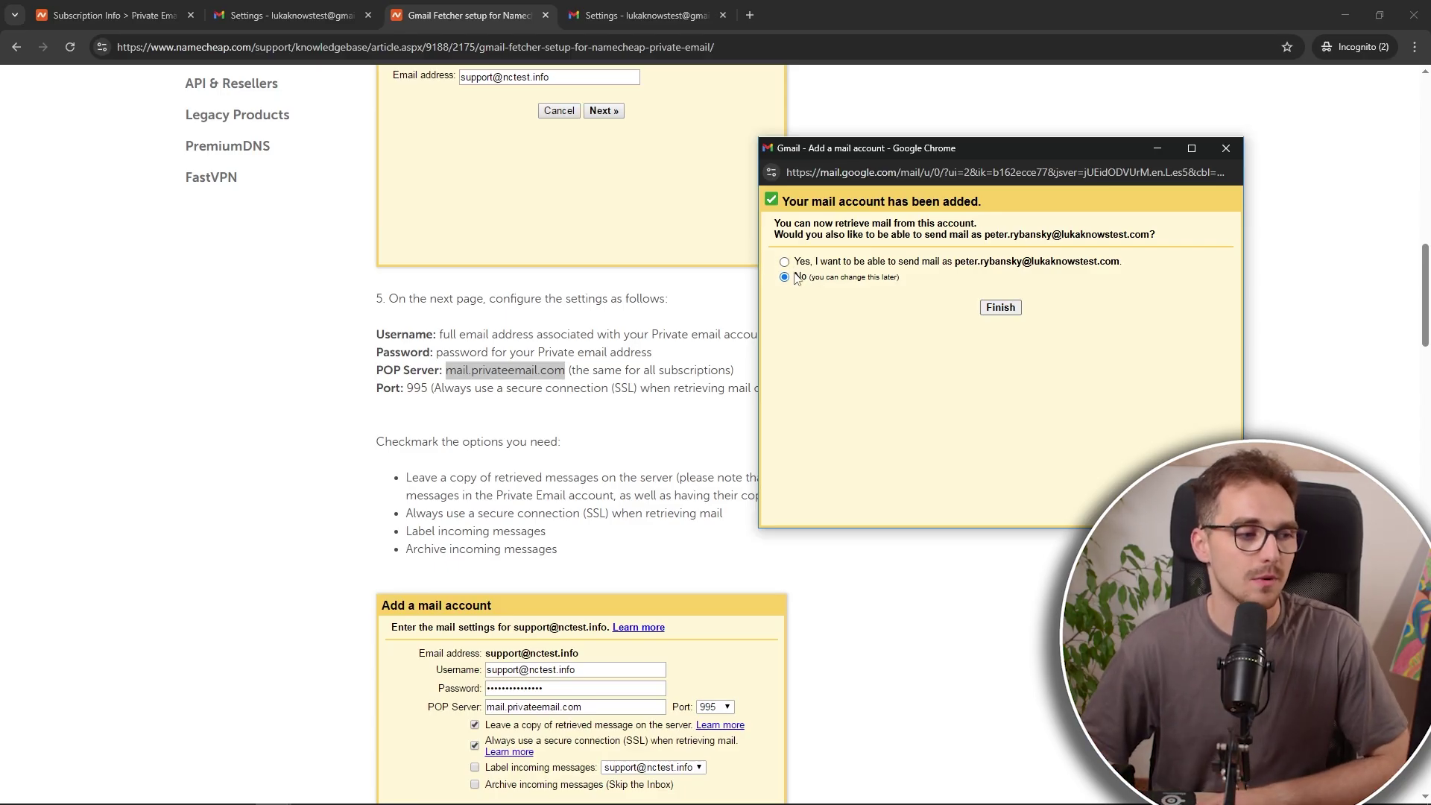
{"action": "left_click", "coordinate": [785, 264]}
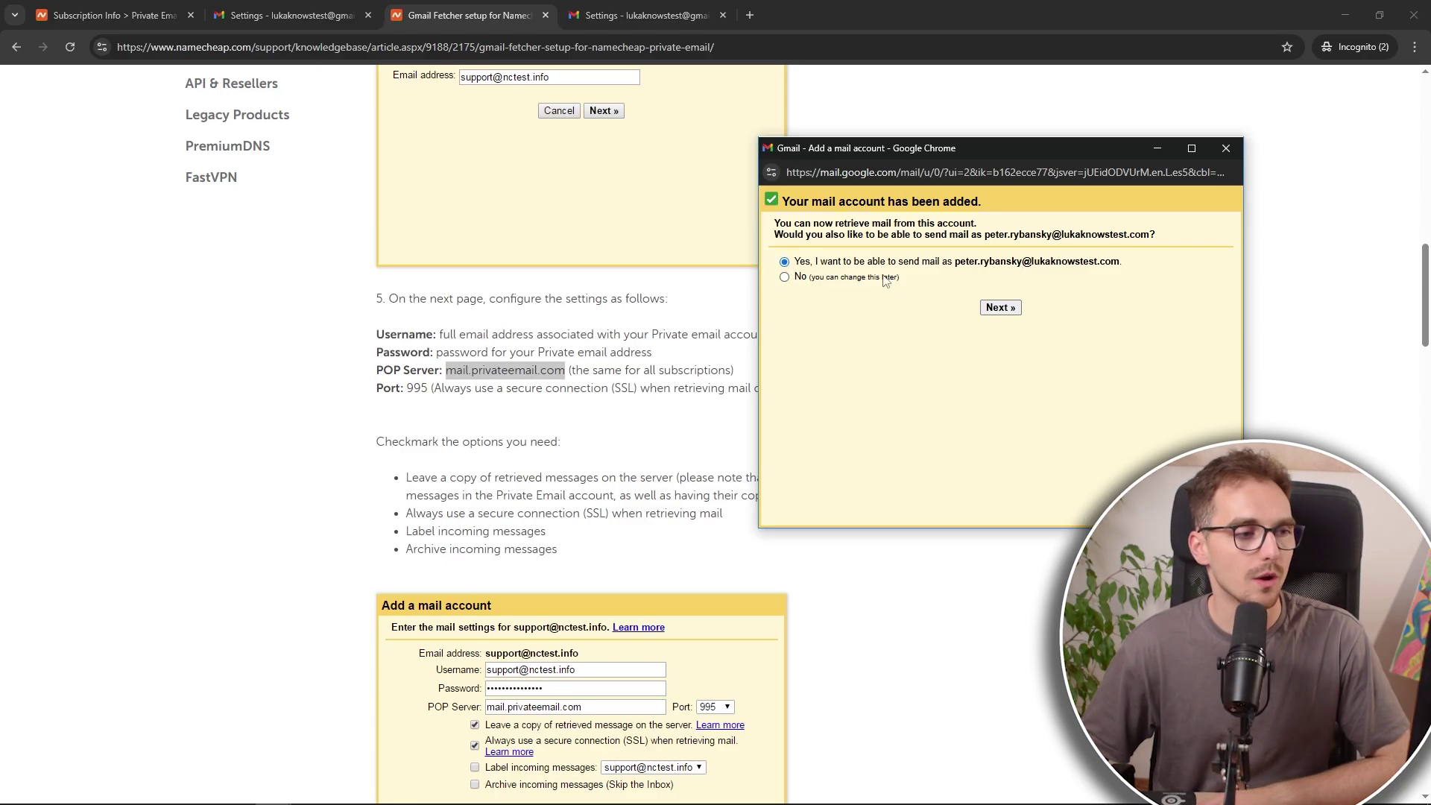
{"action": "left_click", "coordinate": [1010, 313]}
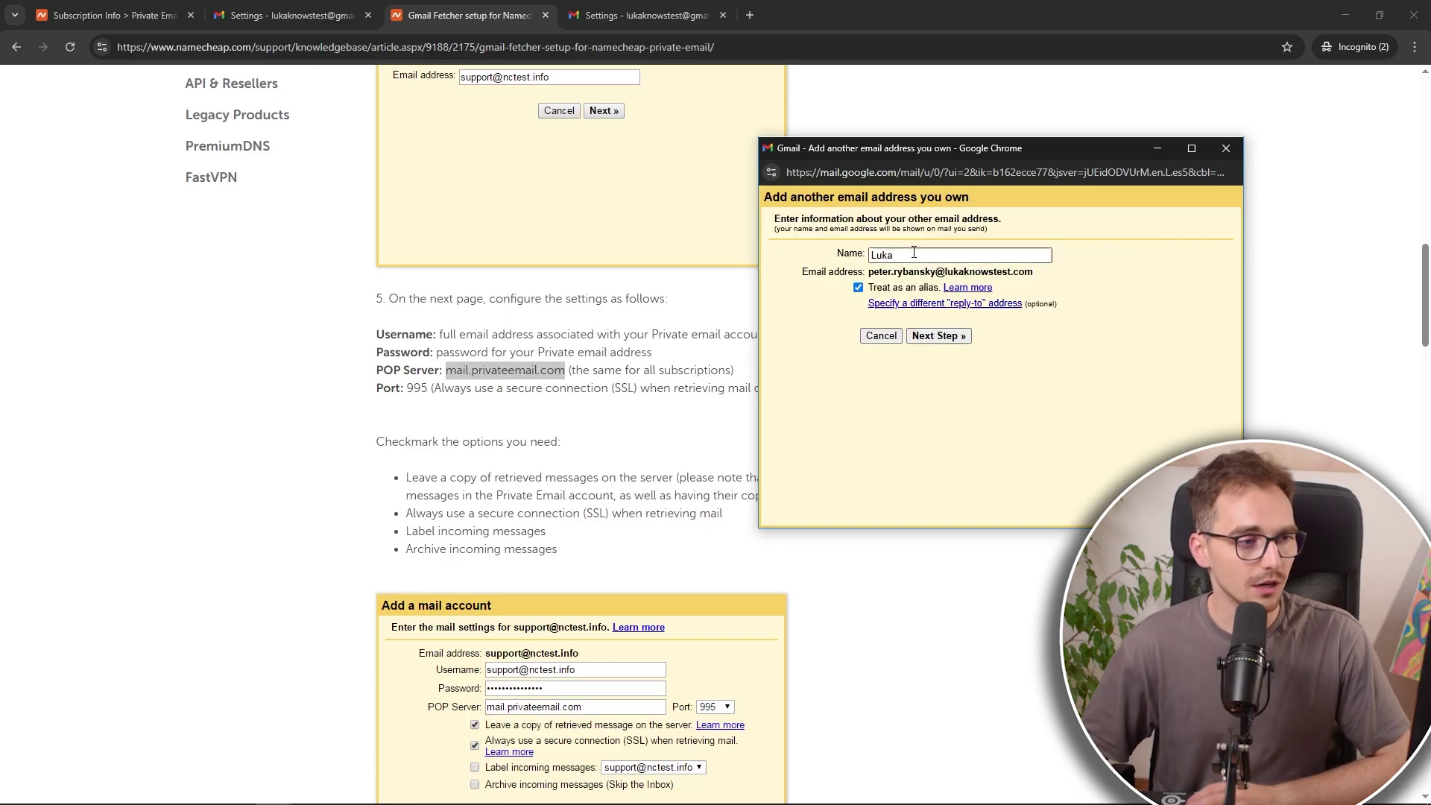
Step: Replace the sender Name with the mailbox user name copied from the address, then continue
{"action": "double_click", "coordinate": [905, 254]}
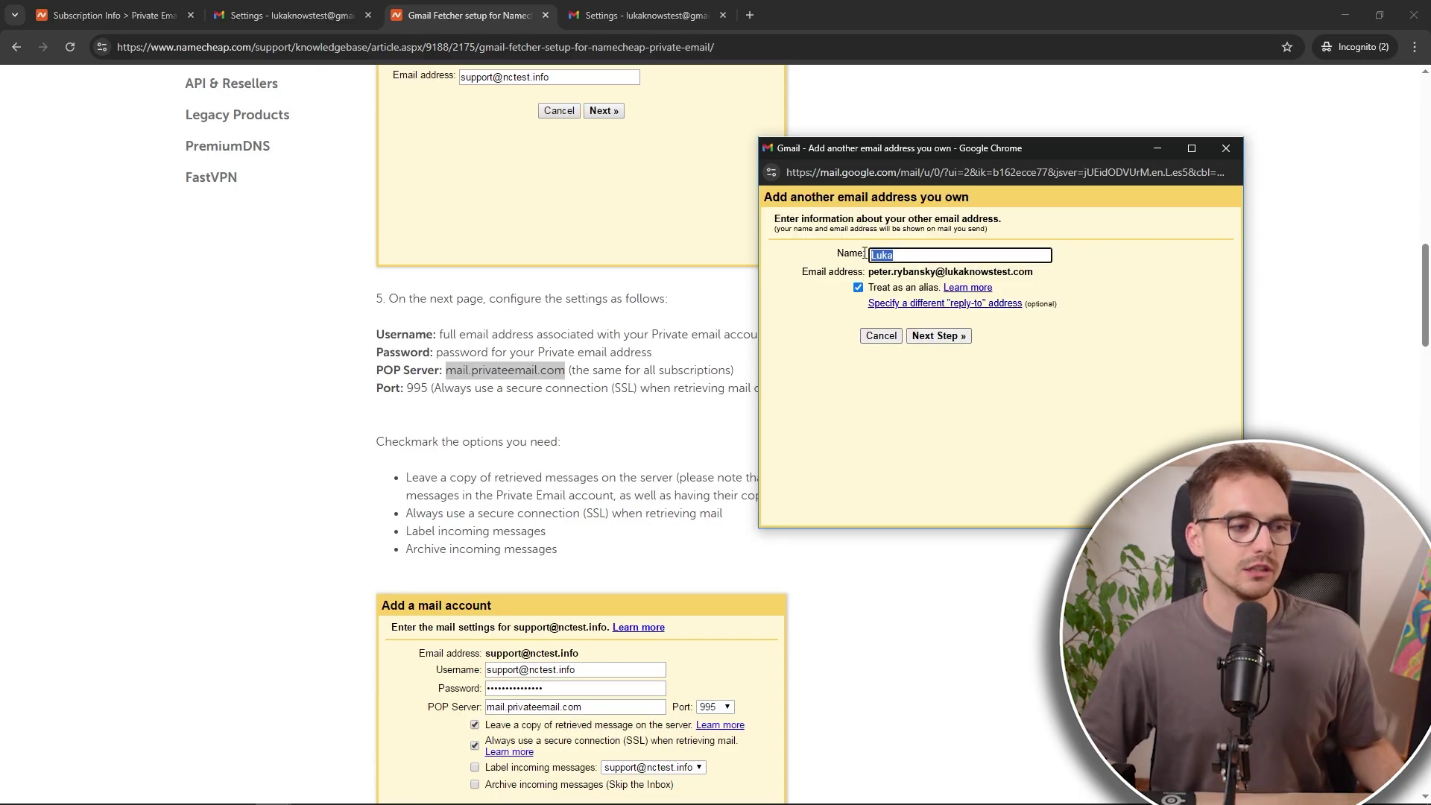
{"action": "left_click", "coordinate": [842, 253]}
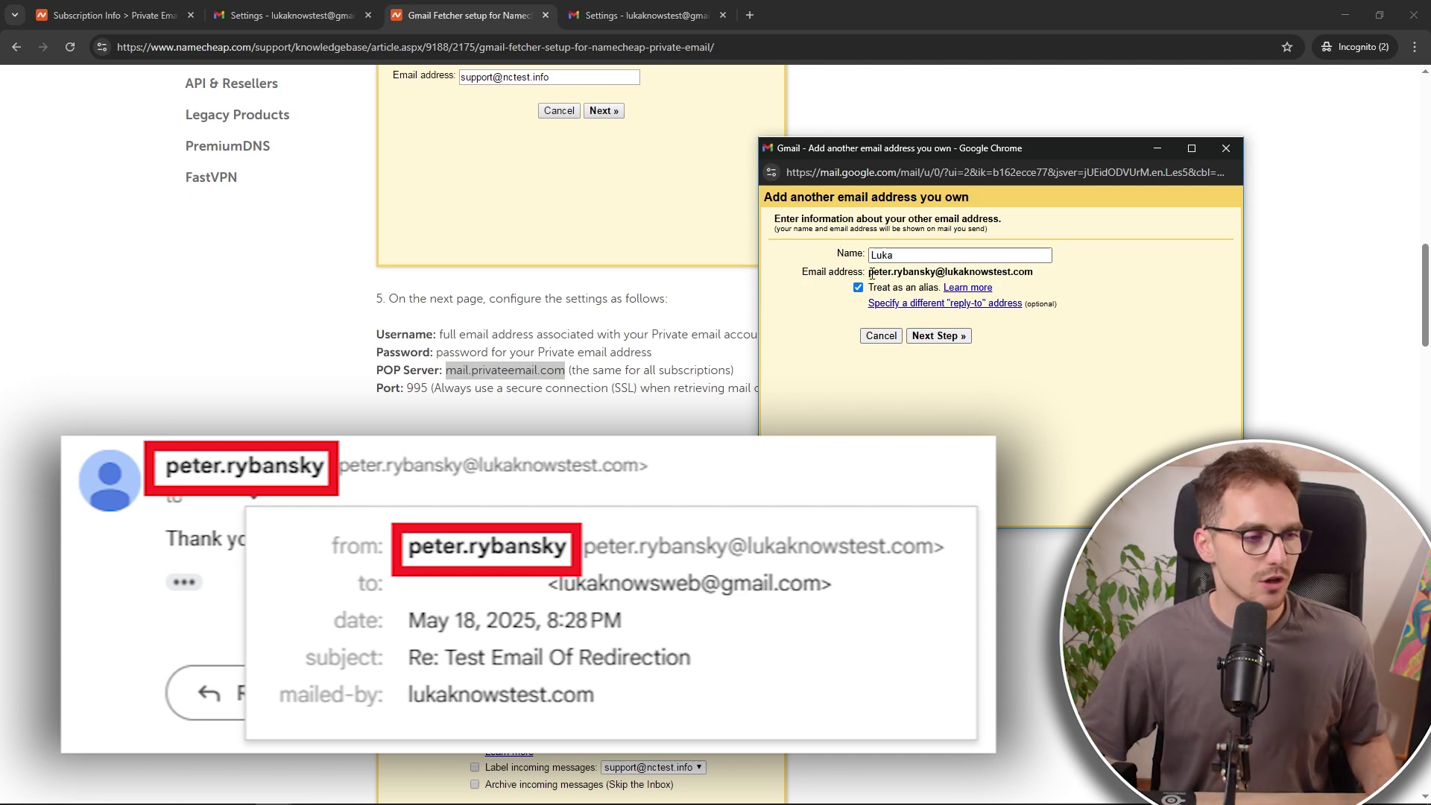
{"action": "left_click_drag", "start_coordinate": [867, 273], "coordinate": [924, 275]}
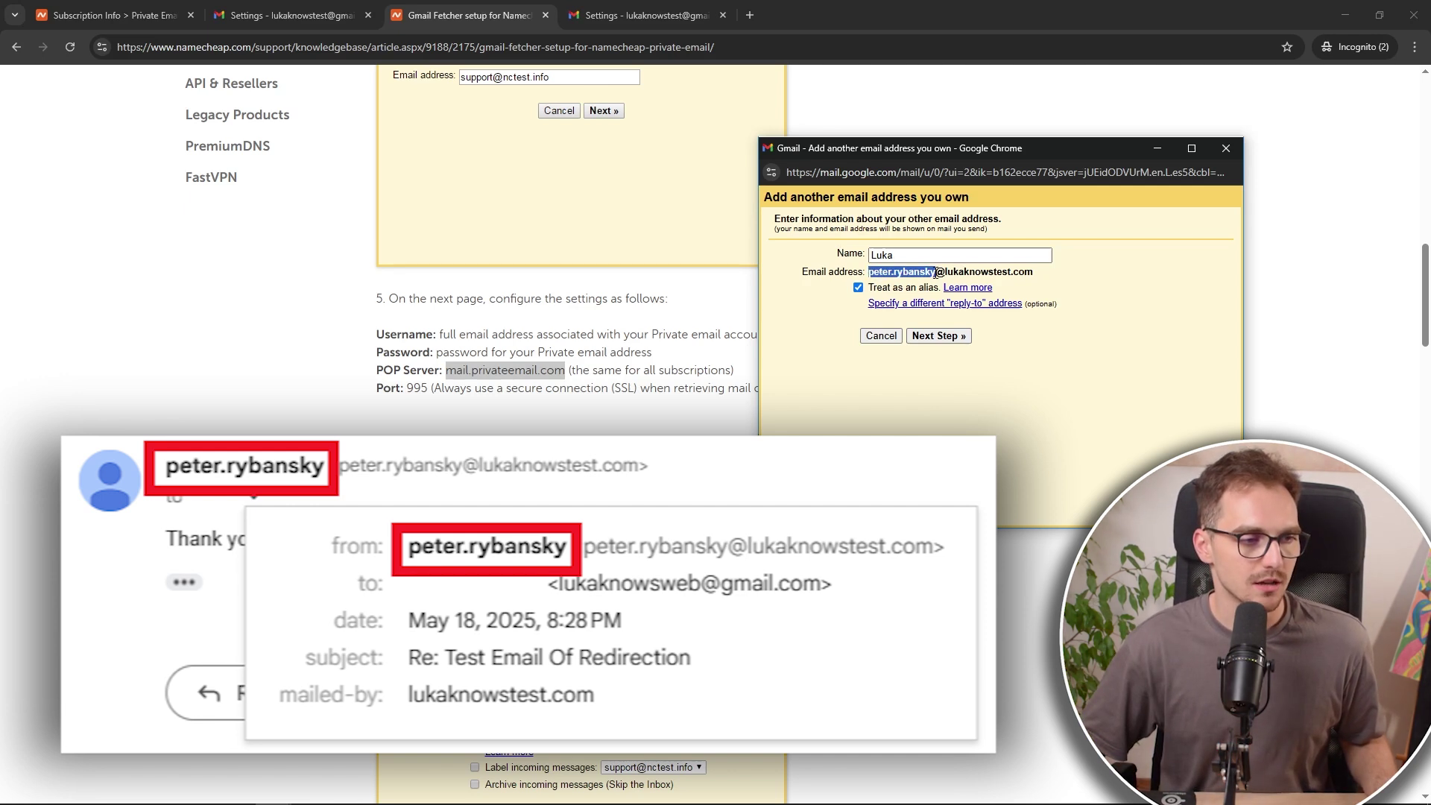
{"action": "key", "text": "ctrl+c"}
{"action": "key", "text": "shift+Tab"}
{"action": "key", "text": "ctrl+v"}
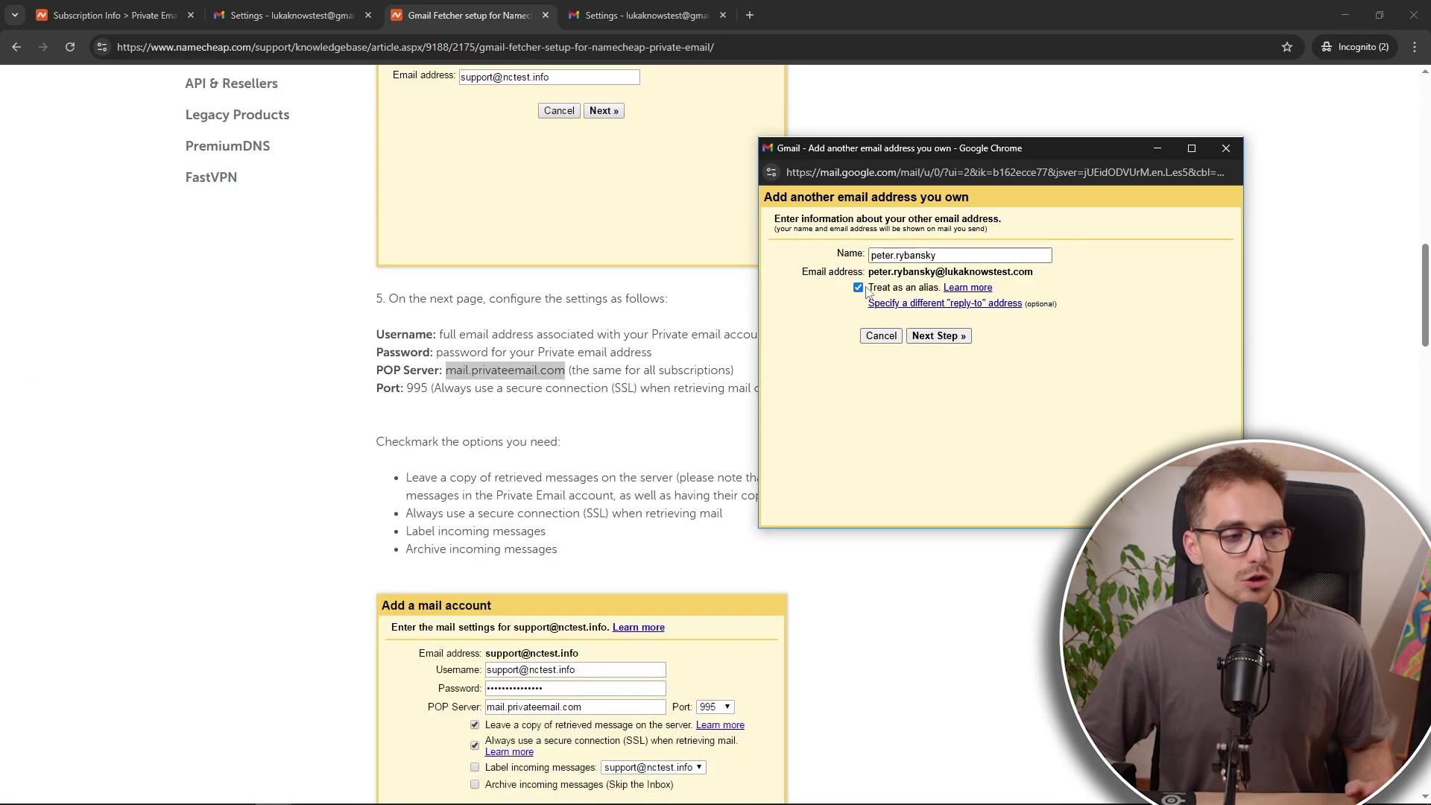
{"action": "left_click", "coordinate": [940, 336]}
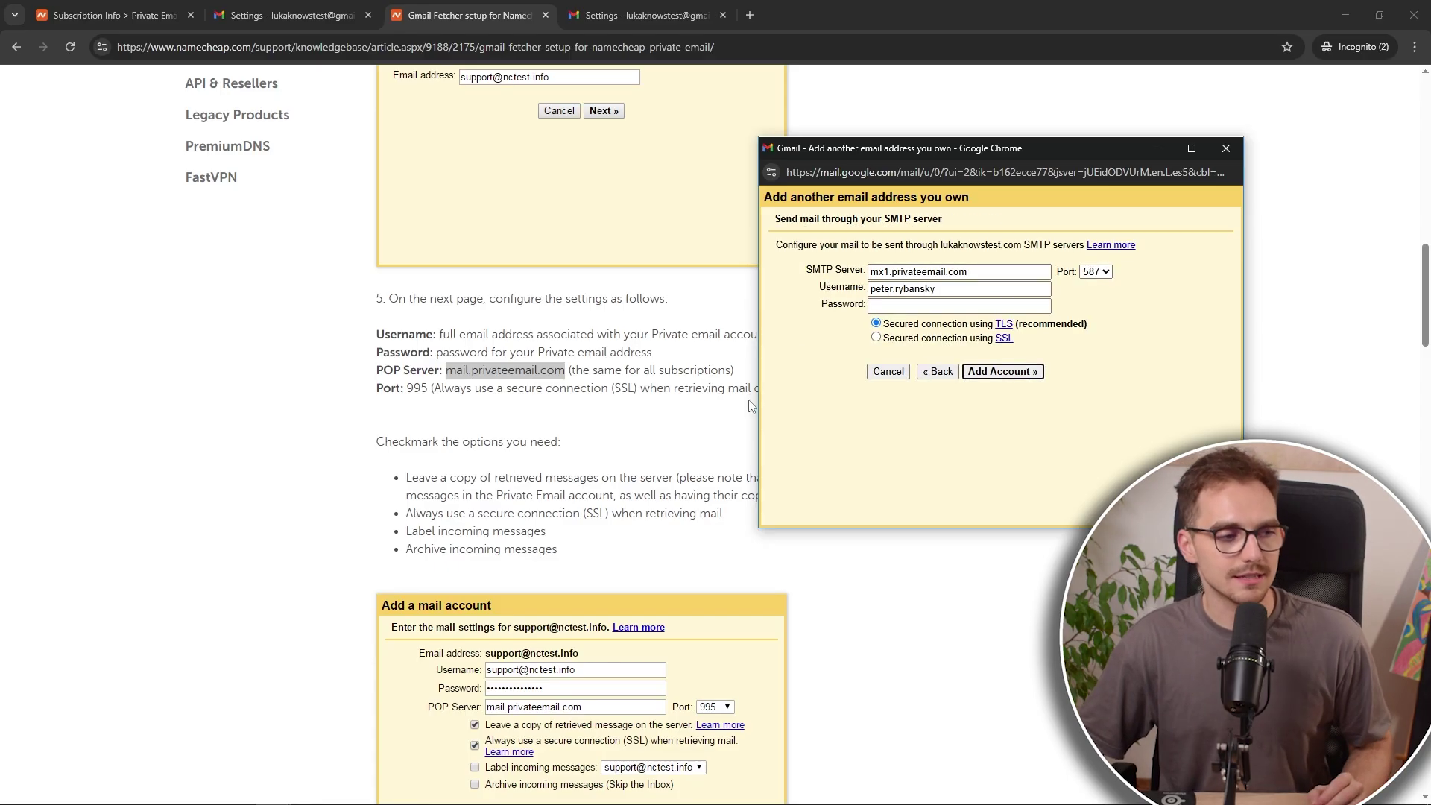
Step: Set the SMTP Server to mail.privateemail.com and the port to 465 with SSL
{"action": "scroll", "coordinate": [745, 402], "scroll_direction": "down", "scroll_amount": 6}
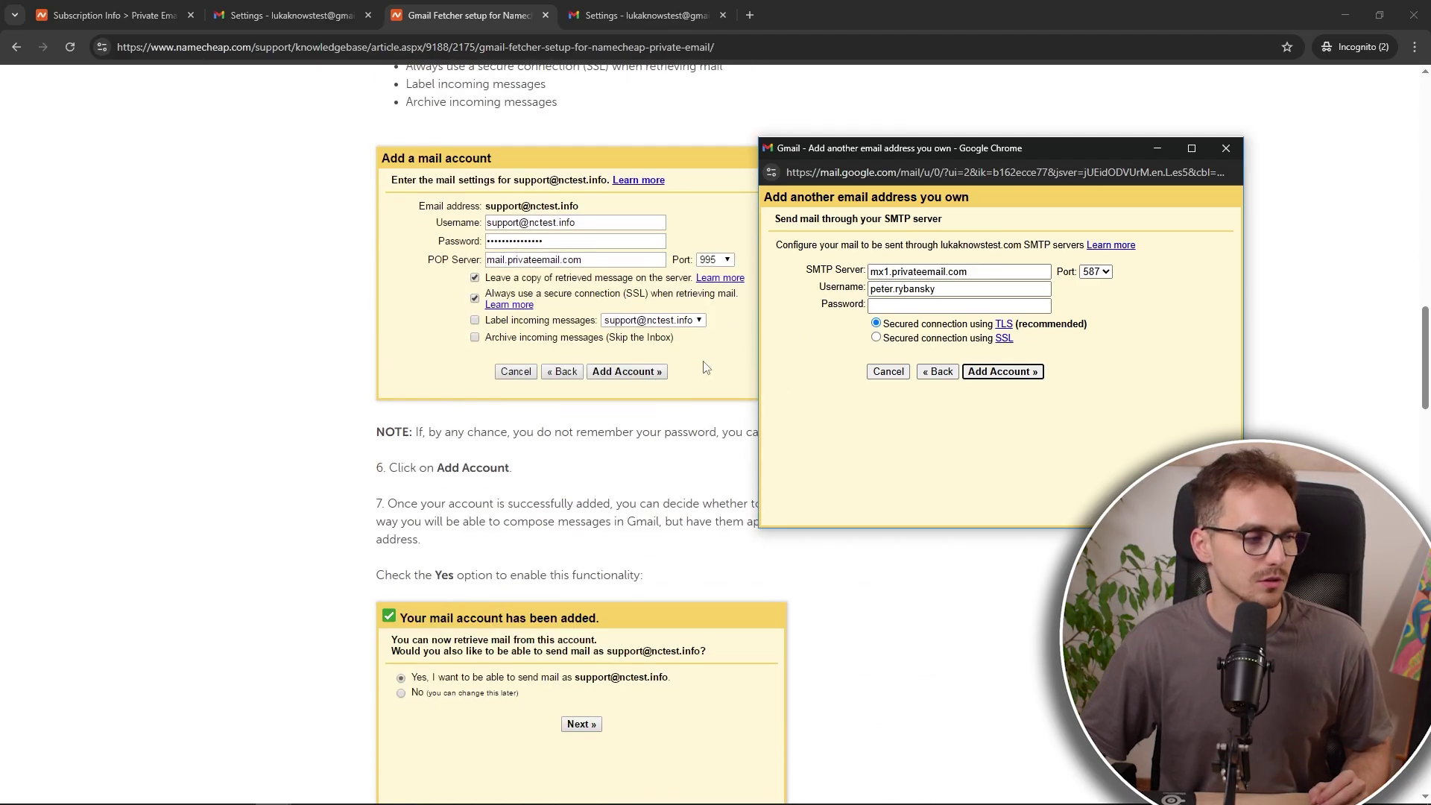
{"action": "scroll", "coordinate": [700, 372], "scroll_direction": "down", "scroll_amount": 11}
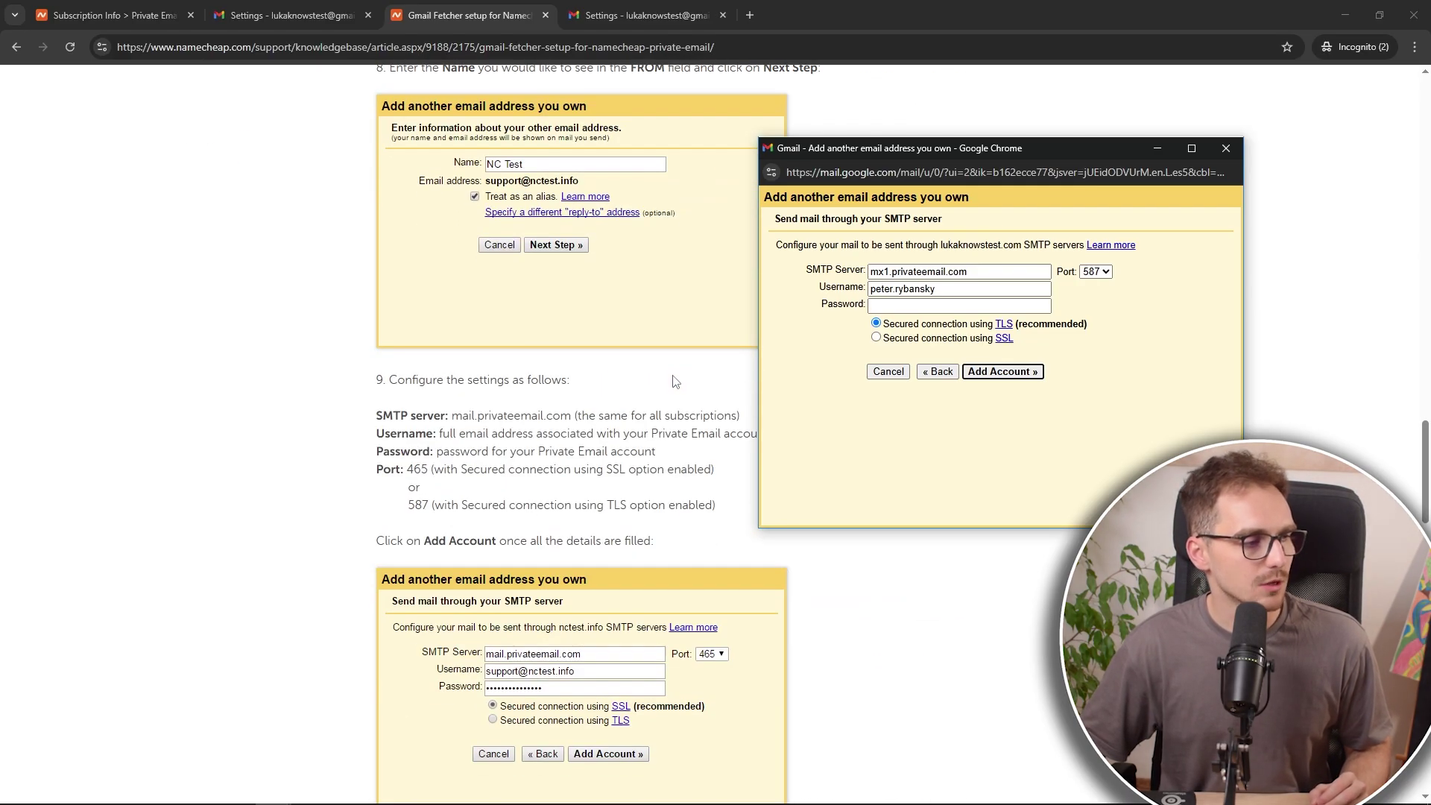
{"action": "scroll", "coordinate": [674, 382], "scroll_direction": "down", "scroll_amount": 2}
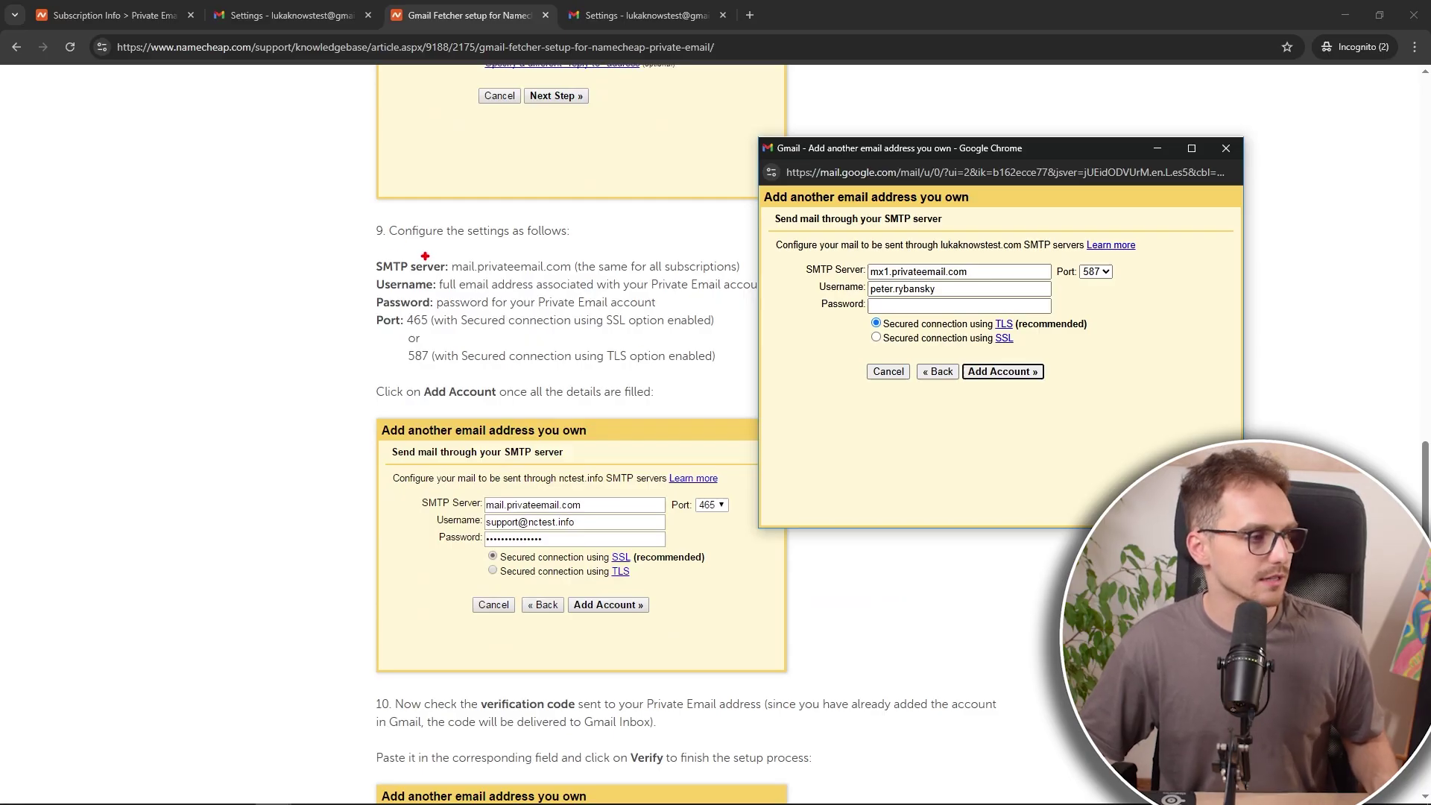
{"action": "mouse_move", "coordinate": [346, 212]}
{"action": "left_mouse_down"}
{"action": "mouse_move", "coordinate": [924, 365]}
{"action": "mouse_move", "coordinate": [1188, 377]}
{"action": "mouse_move", "coordinate": [1208, 347]}
{"action": "left_mouse_up"}
{"action": "key", "text": "Escape"}
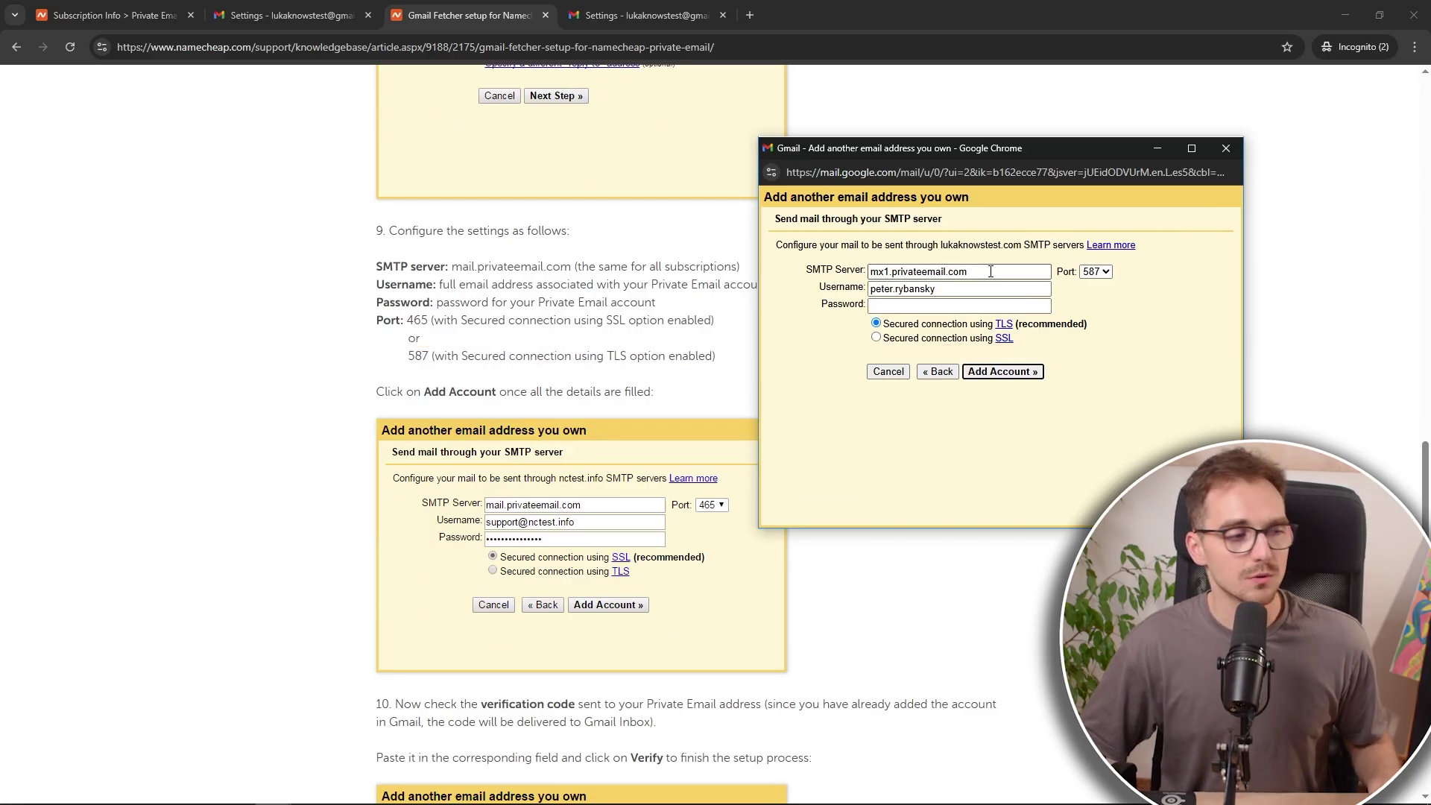
{"action": "left_click", "coordinate": [990, 271]}
{"action": "left_click_drag", "start_coordinate": [455, 266], "coordinate": [575, 262]}
{"action": "left_click", "coordinate": [794, 276]}
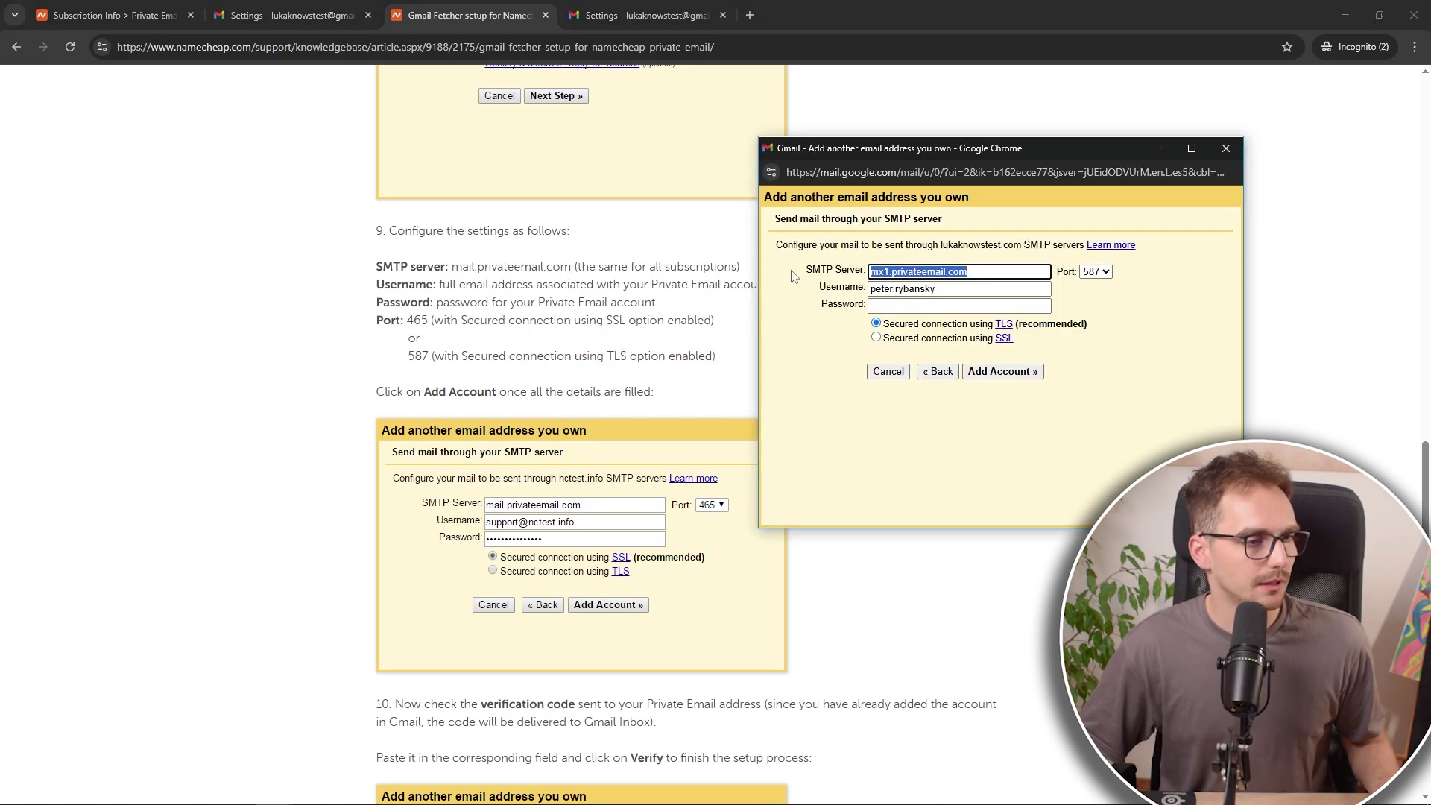
{"action": "key", "text": "ctrl+v"}
{"action": "left_click", "coordinate": [1095, 272]}
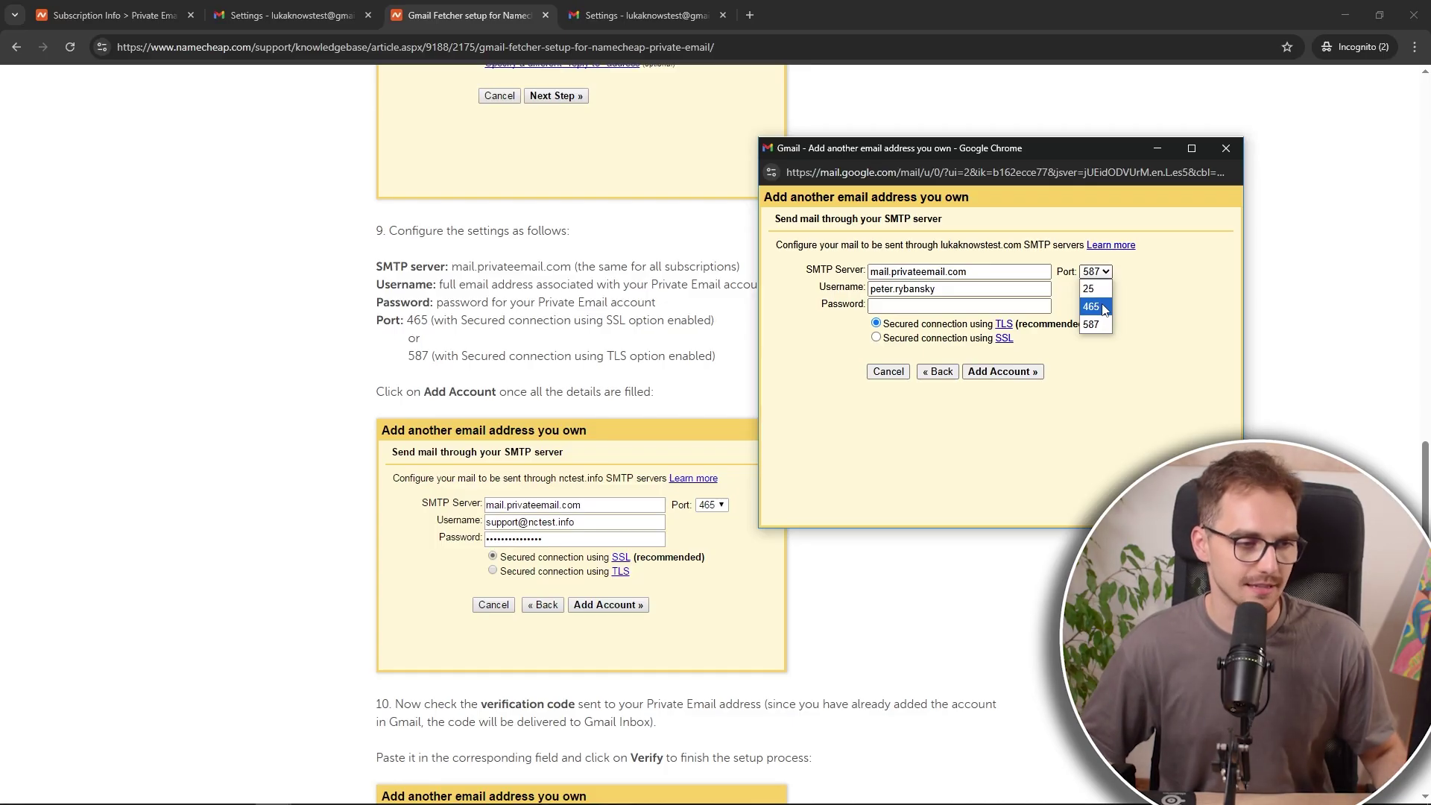
{"action": "left_click", "coordinate": [1096, 307]}
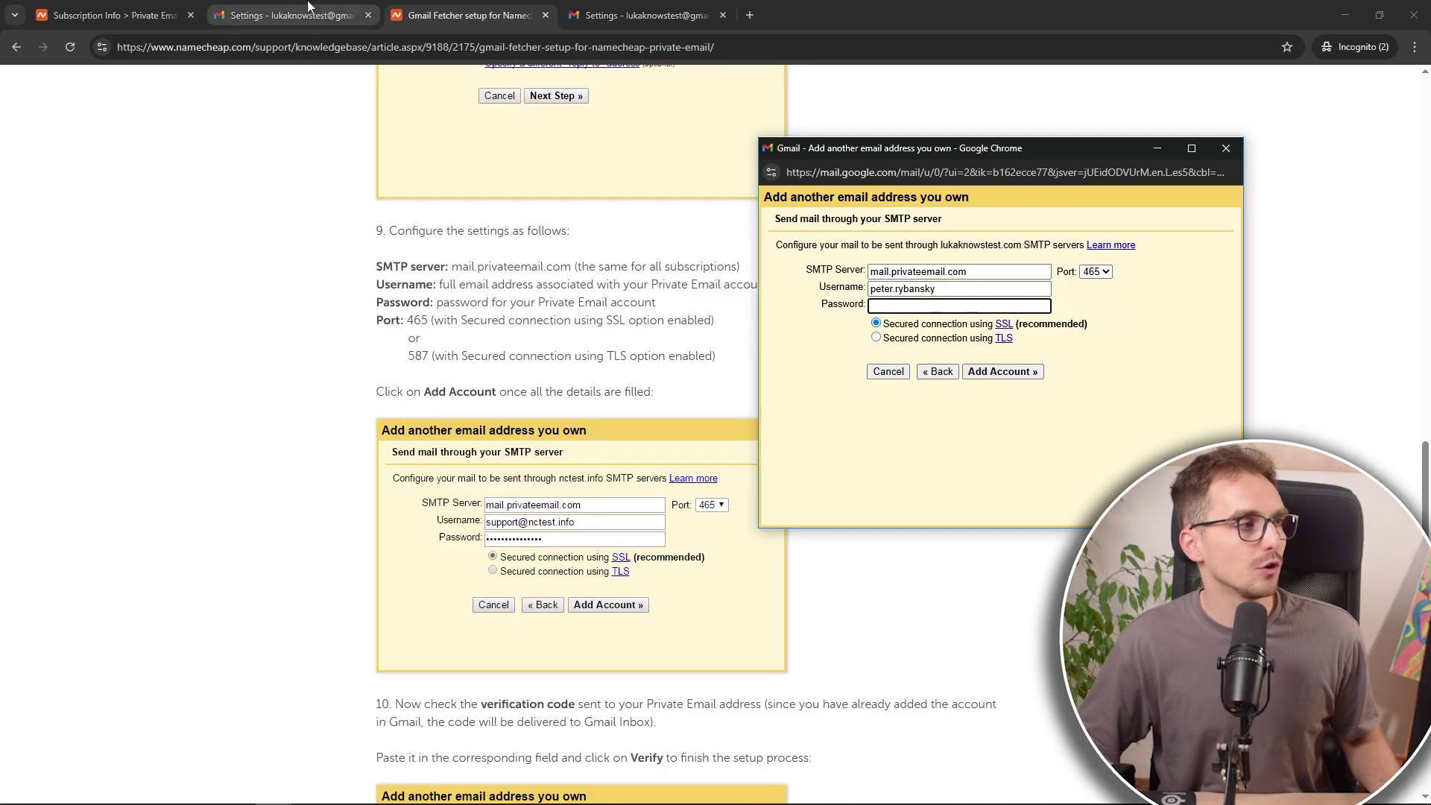
Step: Enter the full mailbox address as Username plus the password, and add the outgoing account
{"action": "left_click", "coordinate": [112, 14]}
{"action": "left_click_drag", "start_coordinate": [520, 681], "coordinate": [344, 686]}
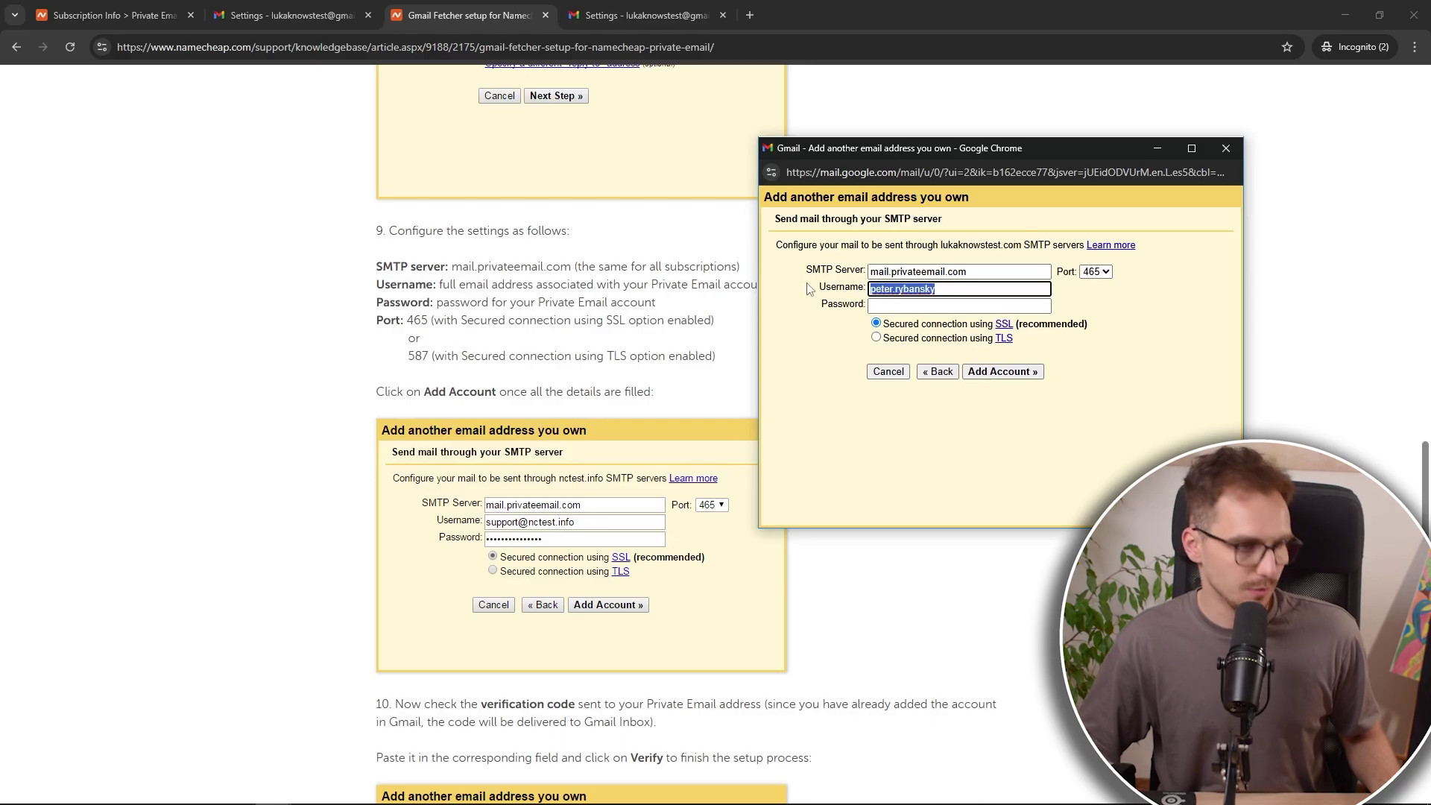
{"action": "key", "text": "ctrl+v"}
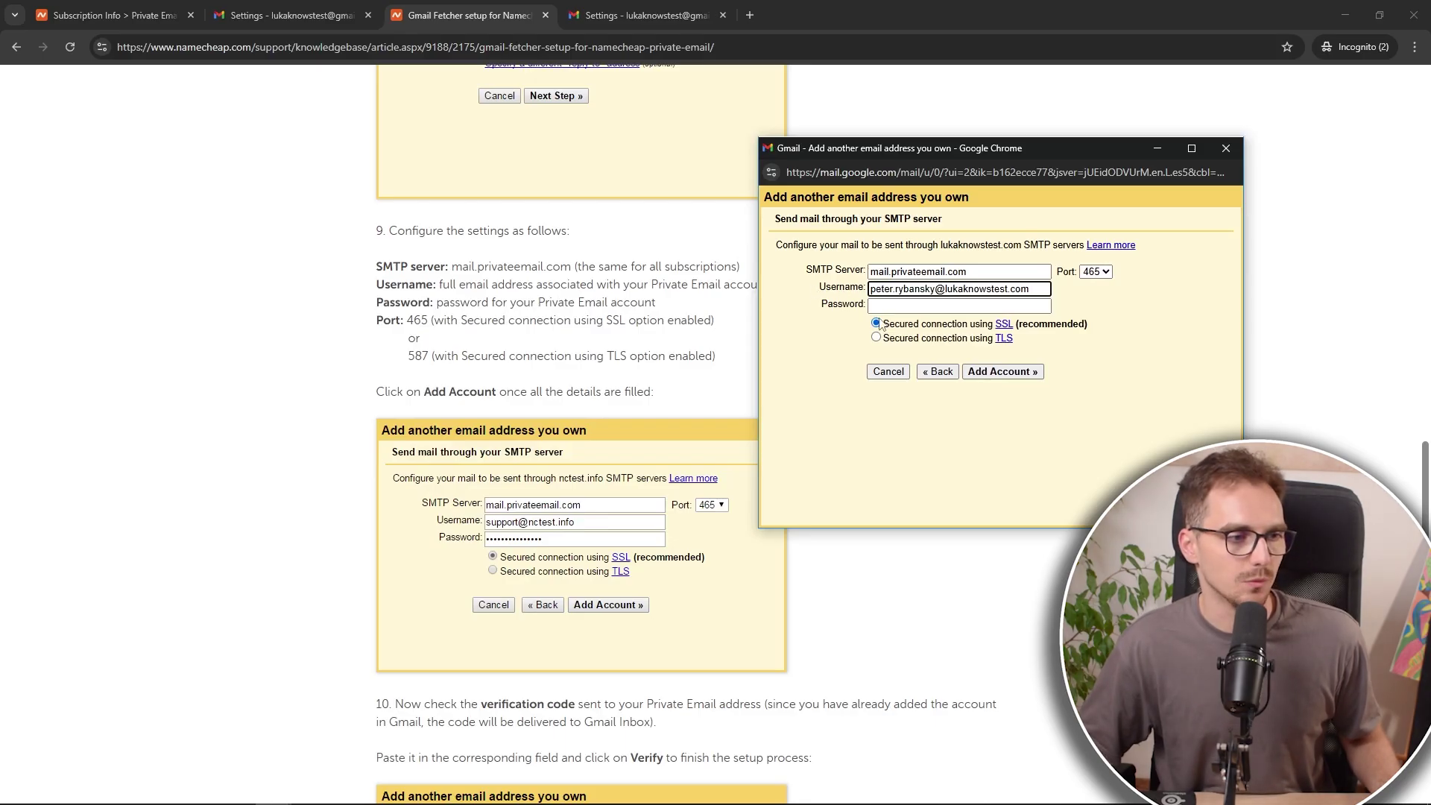
{"action": "left_click", "coordinate": [907, 302]}
{"action": "type", "text": "•••••••••"}
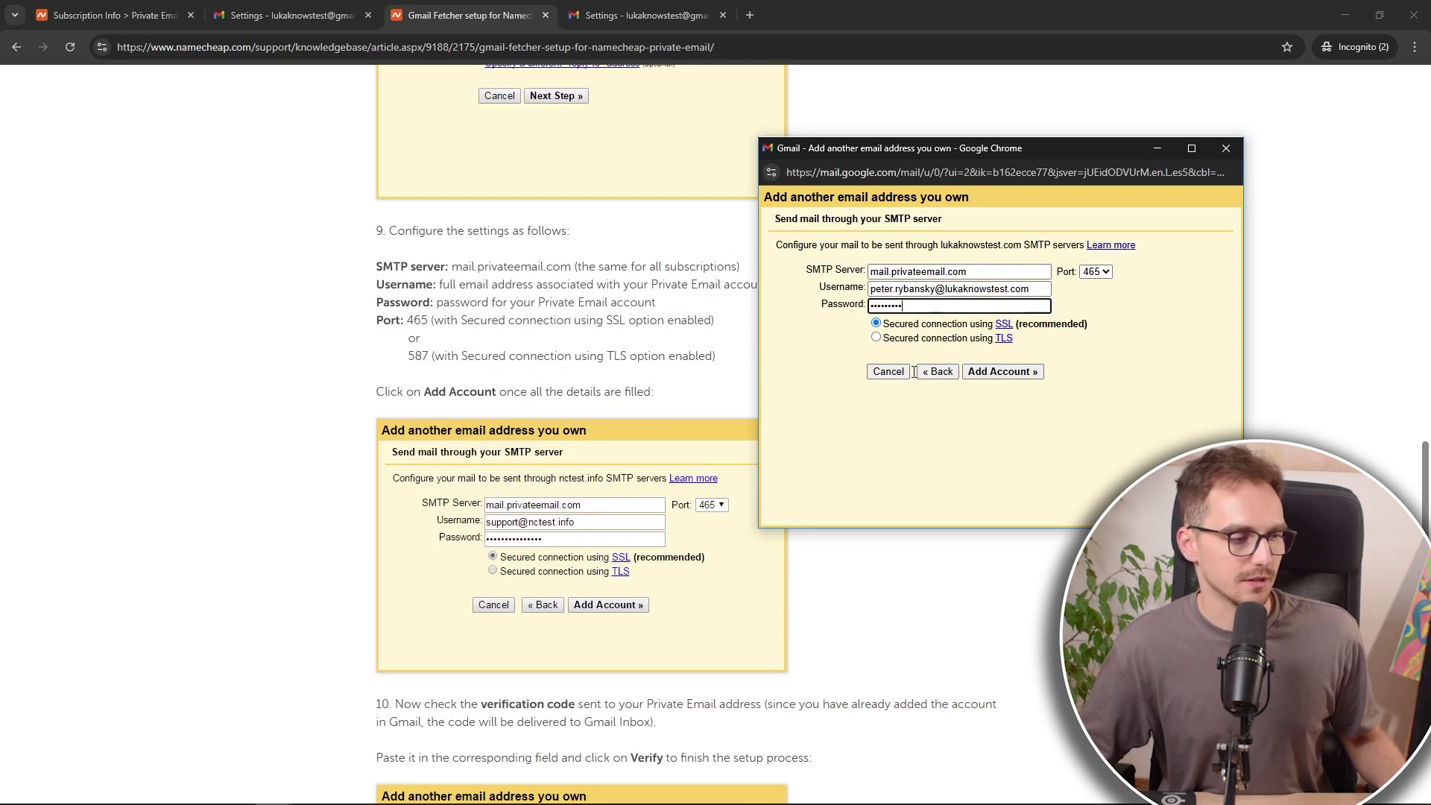
{"action": "left_click", "coordinate": [994, 375]}
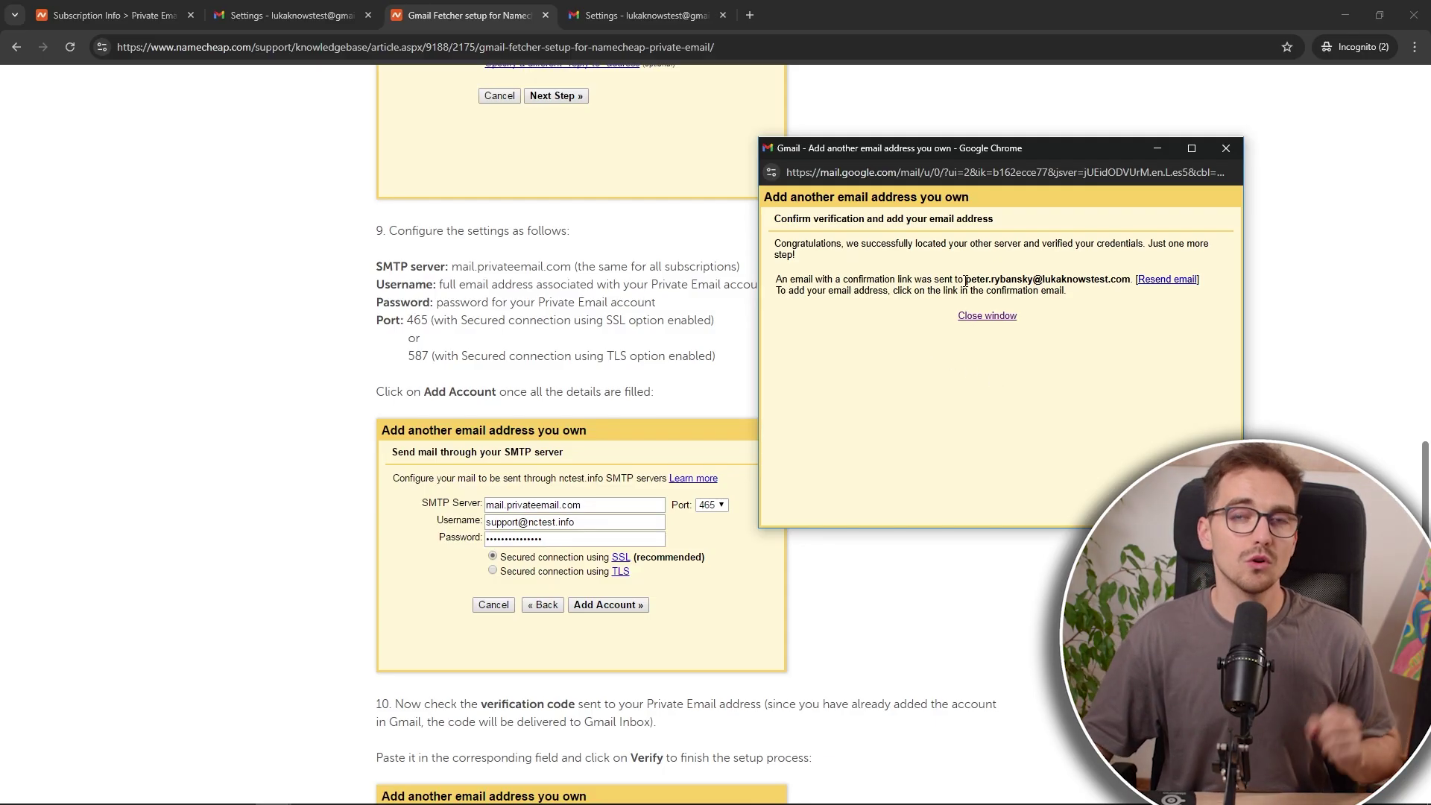
{"action": "left_click_drag", "start_coordinate": [965, 283], "coordinate": [1130, 281]}
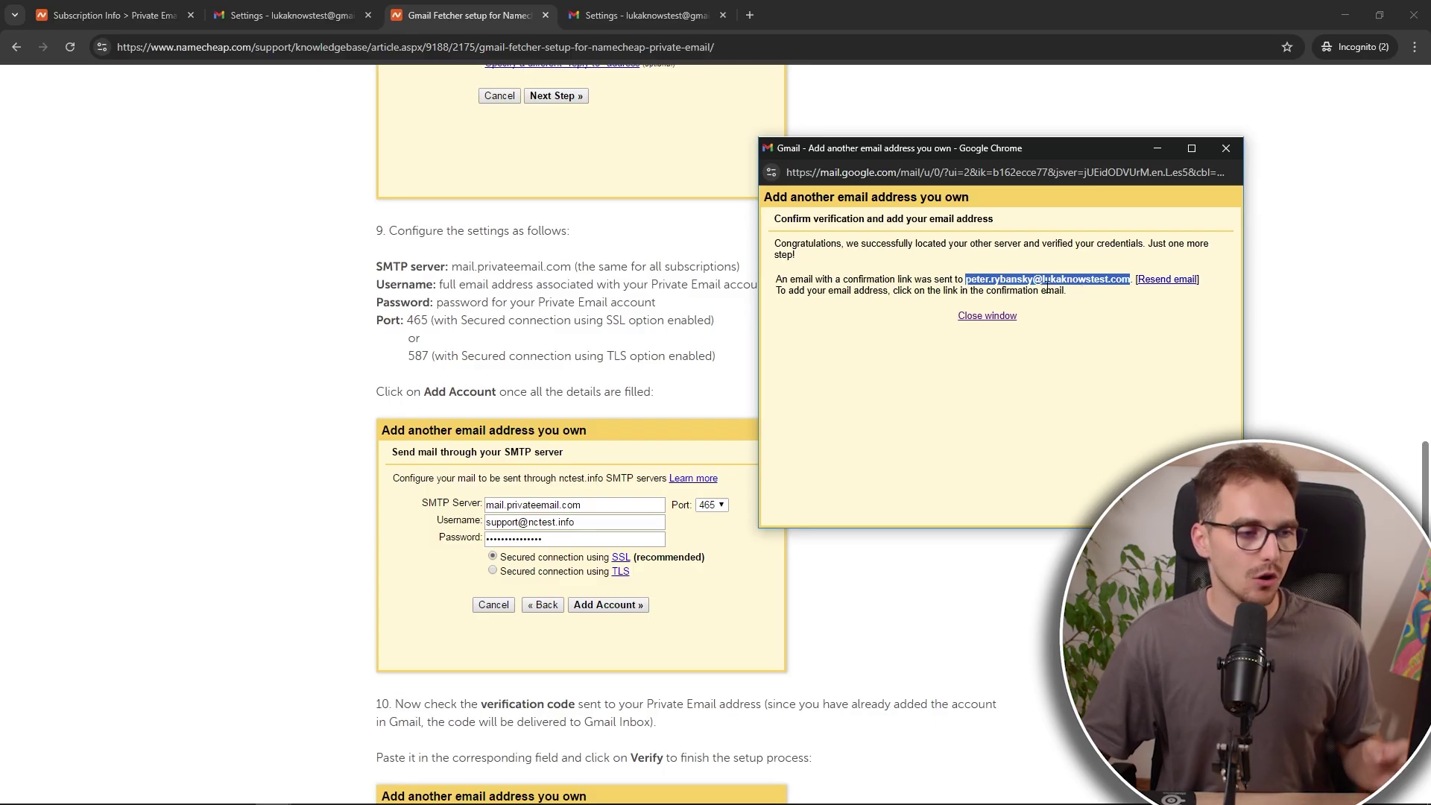
Step: Open the mailbox's webmail from its options list on the Namecheap Private Email page
{"action": "left_click", "coordinate": [129, 11]}
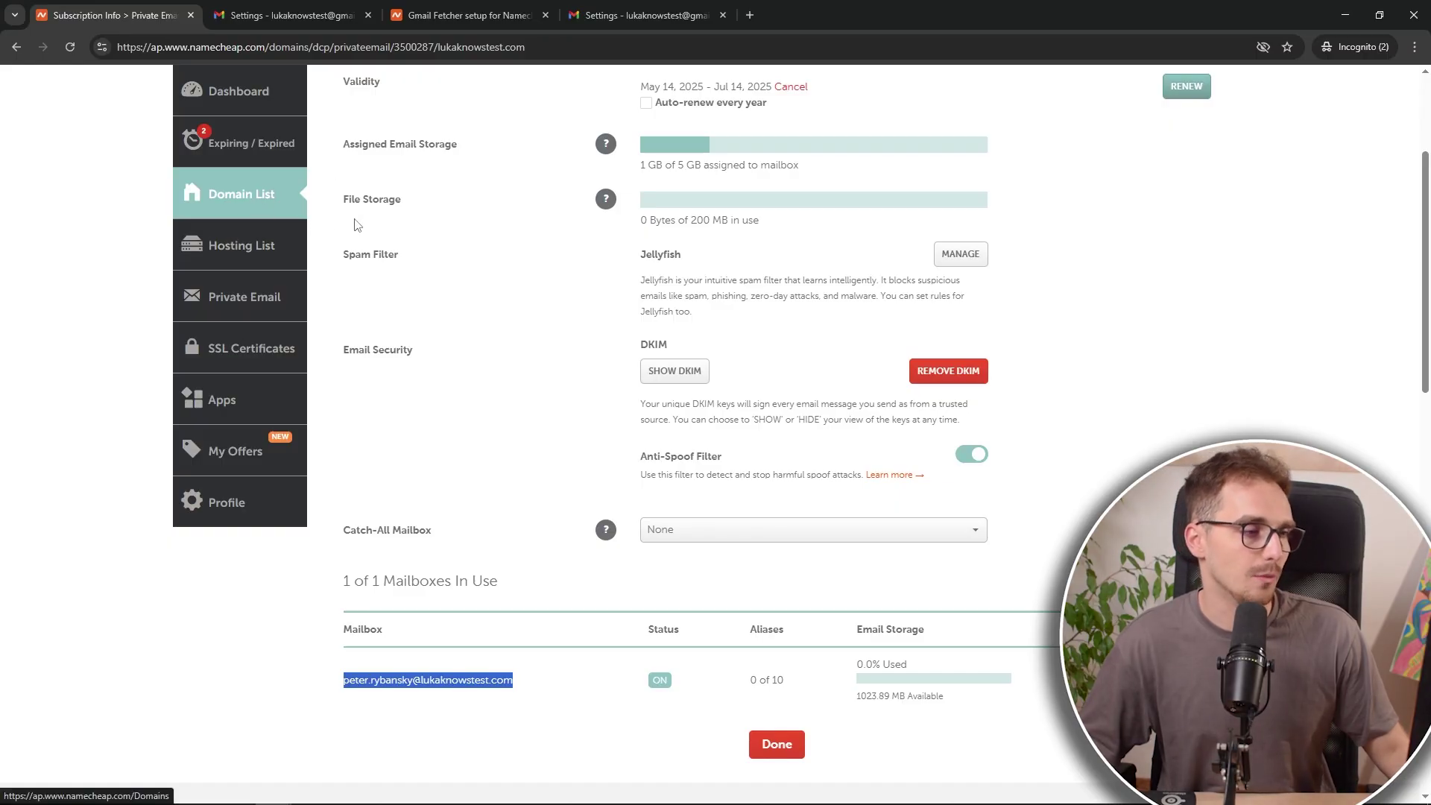
{"action": "left_click_drag", "start_coordinate": [514, 680], "coordinate": [348, 685]}
{"action": "left_click", "coordinate": [518, 688]}
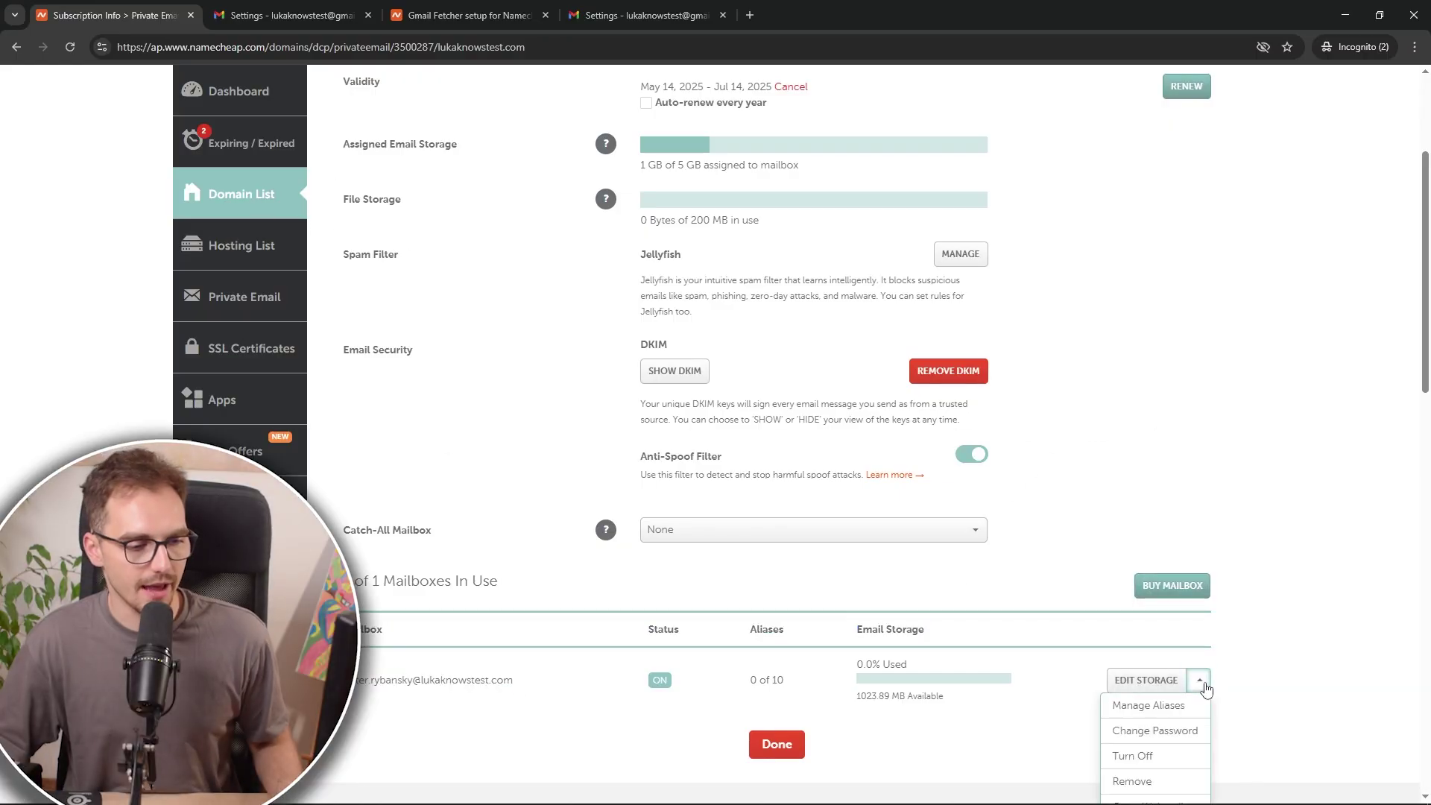
{"action": "scroll", "coordinate": [1184, 730], "scroll_direction": "down", "scroll_amount": 2}
{"action": "left_click", "coordinate": [1181, 734]}
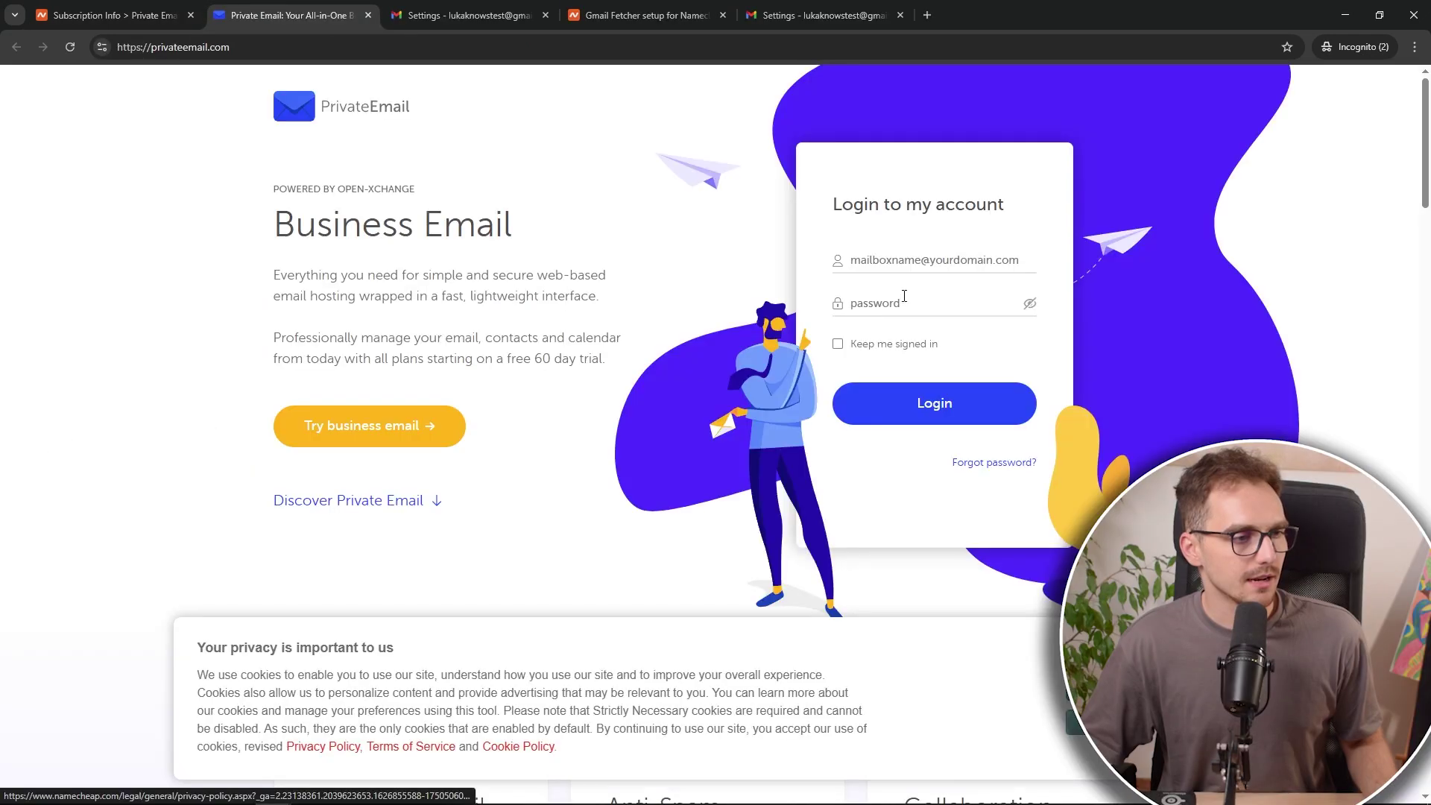
Step: Log in to webmail with the mailbox password and follow the Gmail confirmation link
{"action": "left_click", "coordinate": [900, 304]}
{"action": "type", "text": "•••••"}
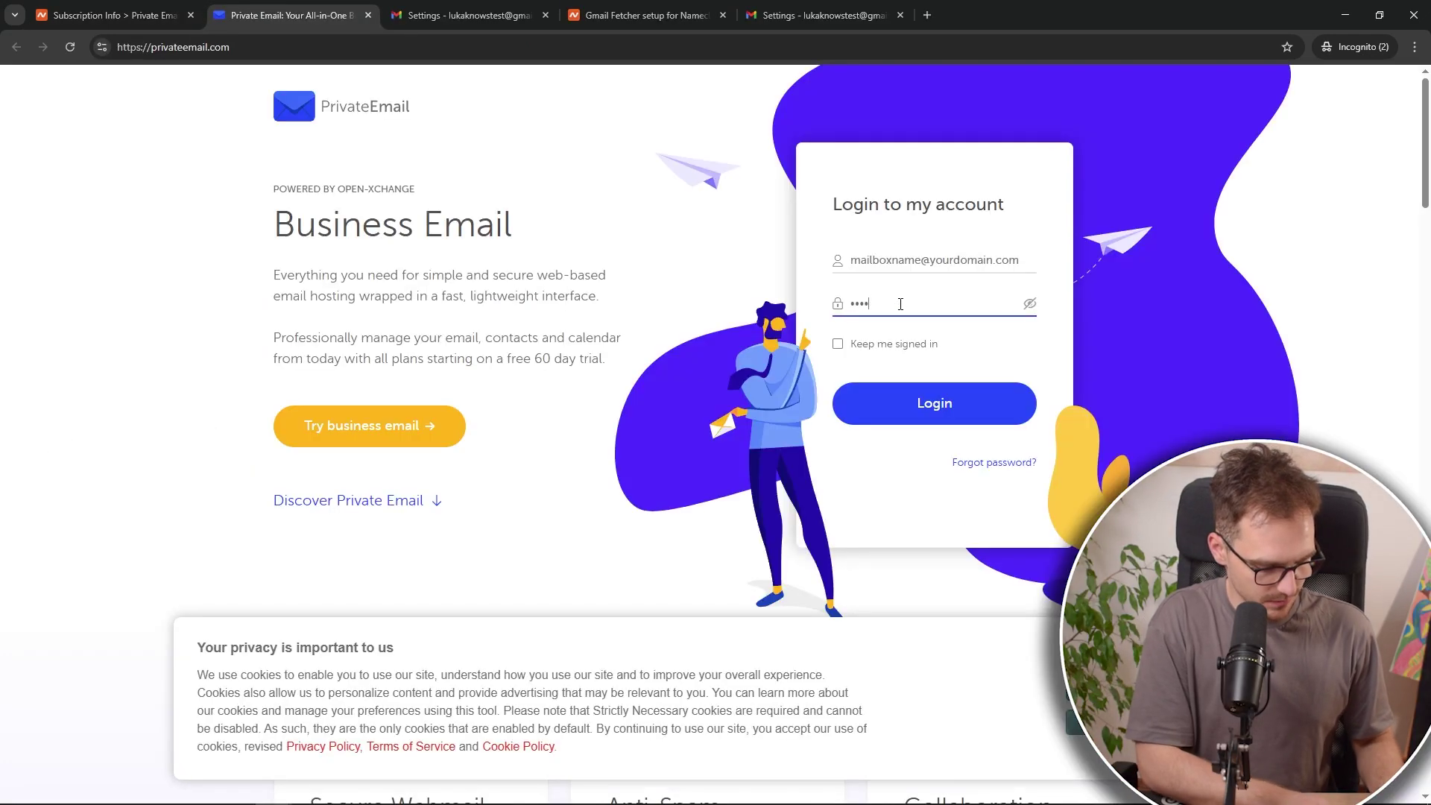
{"action": "key", "text": "Return"}
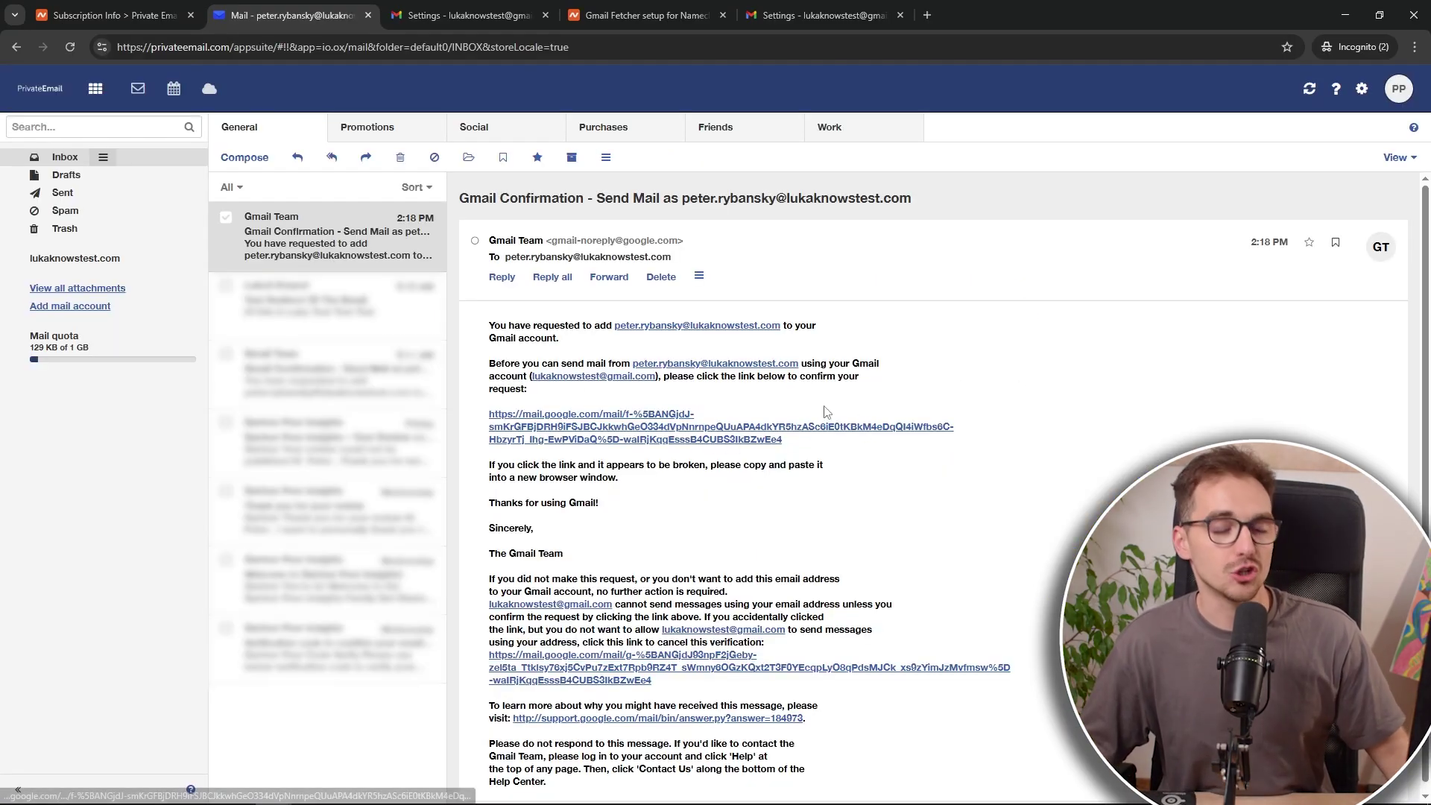
{"action": "left_click", "coordinate": [628, 431]}
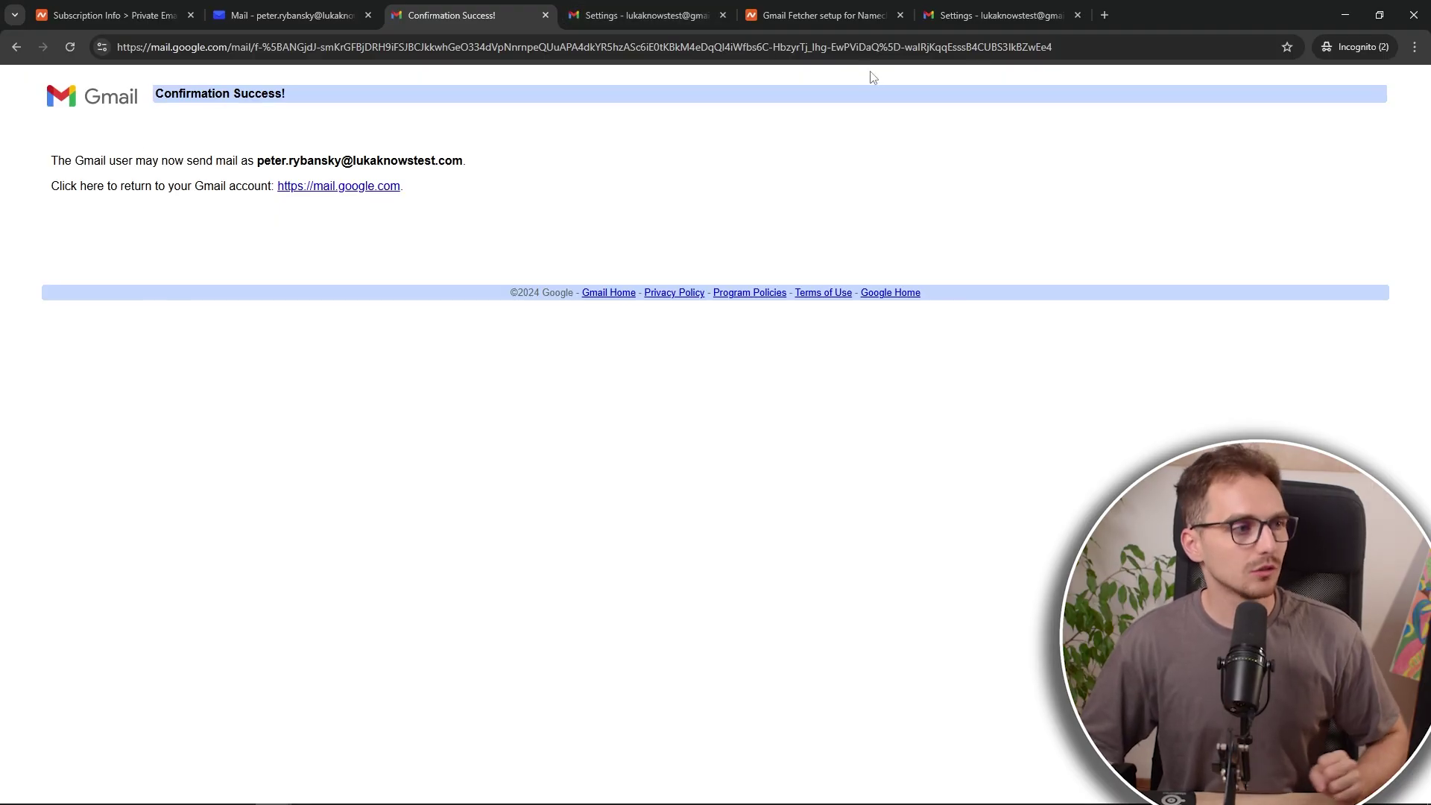
Step: Return to Gmail and dismiss the desktop notifications prompt
{"action": "left_click", "coordinate": [973, 18]}
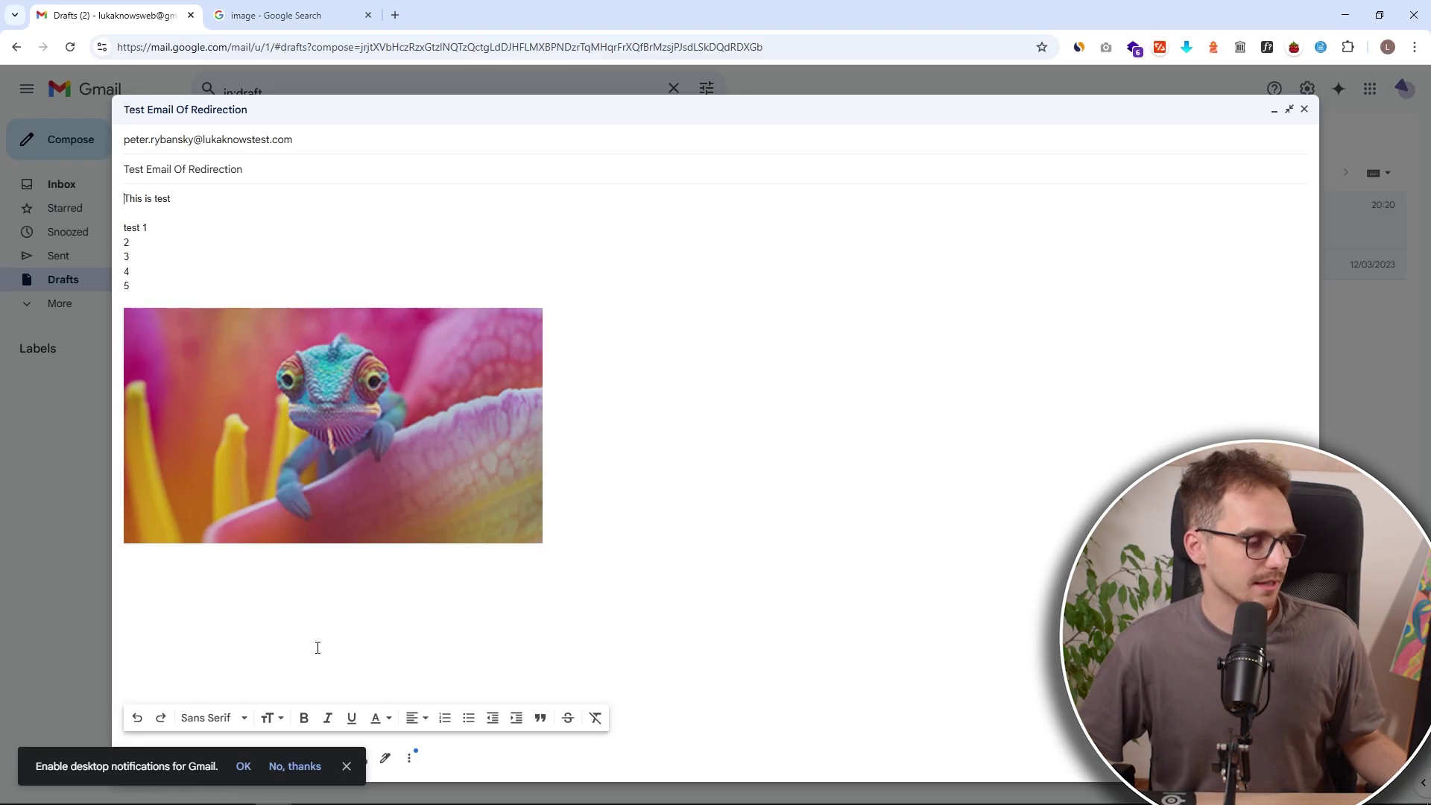
{"action": "left_click", "coordinate": [347, 766]}
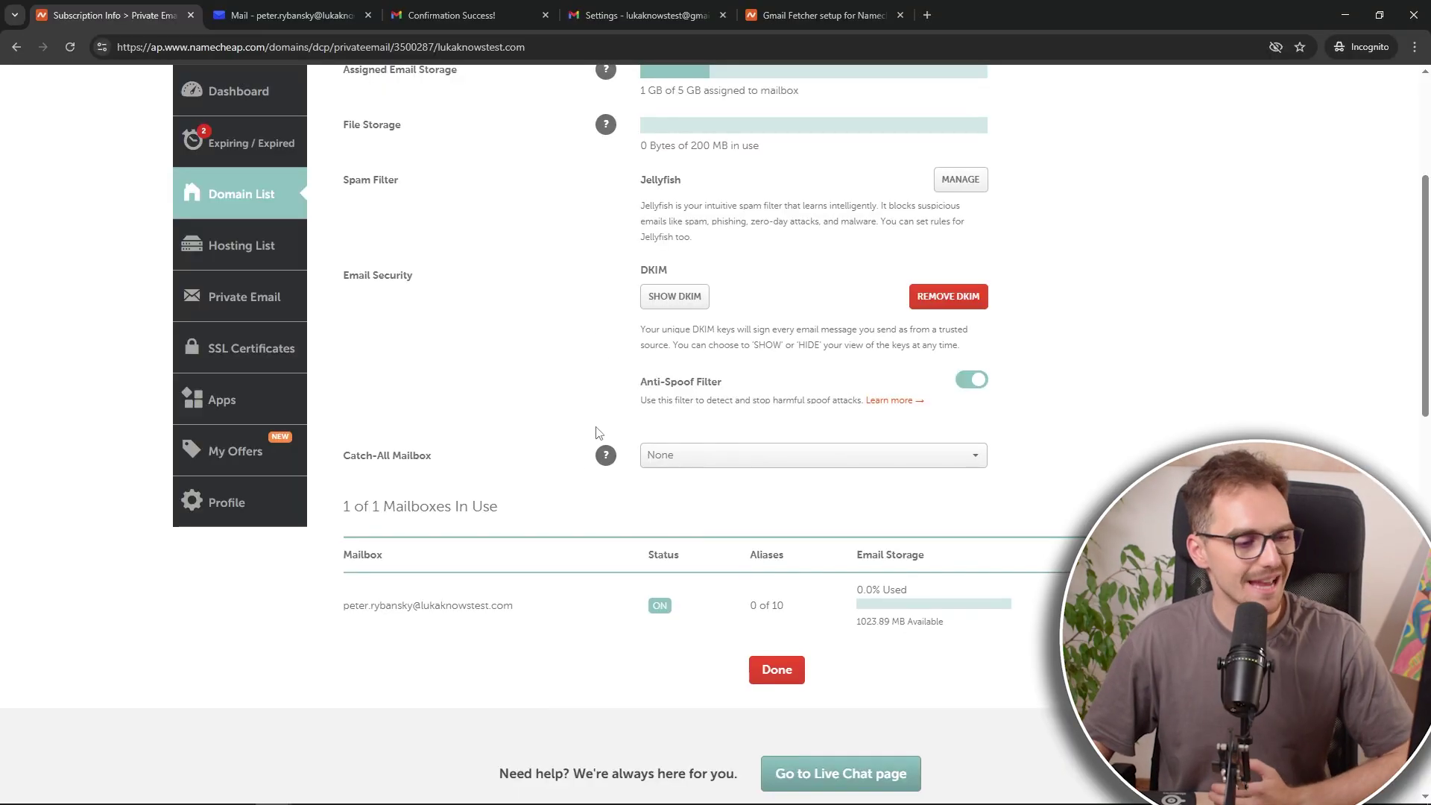
Step: Refresh the Private Email inbox and open the new 'Test Email Of Redirection' message
{"action": "left_click", "coordinate": [273, 21]}
{"action": "left_click", "coordinate": [70, 47]}
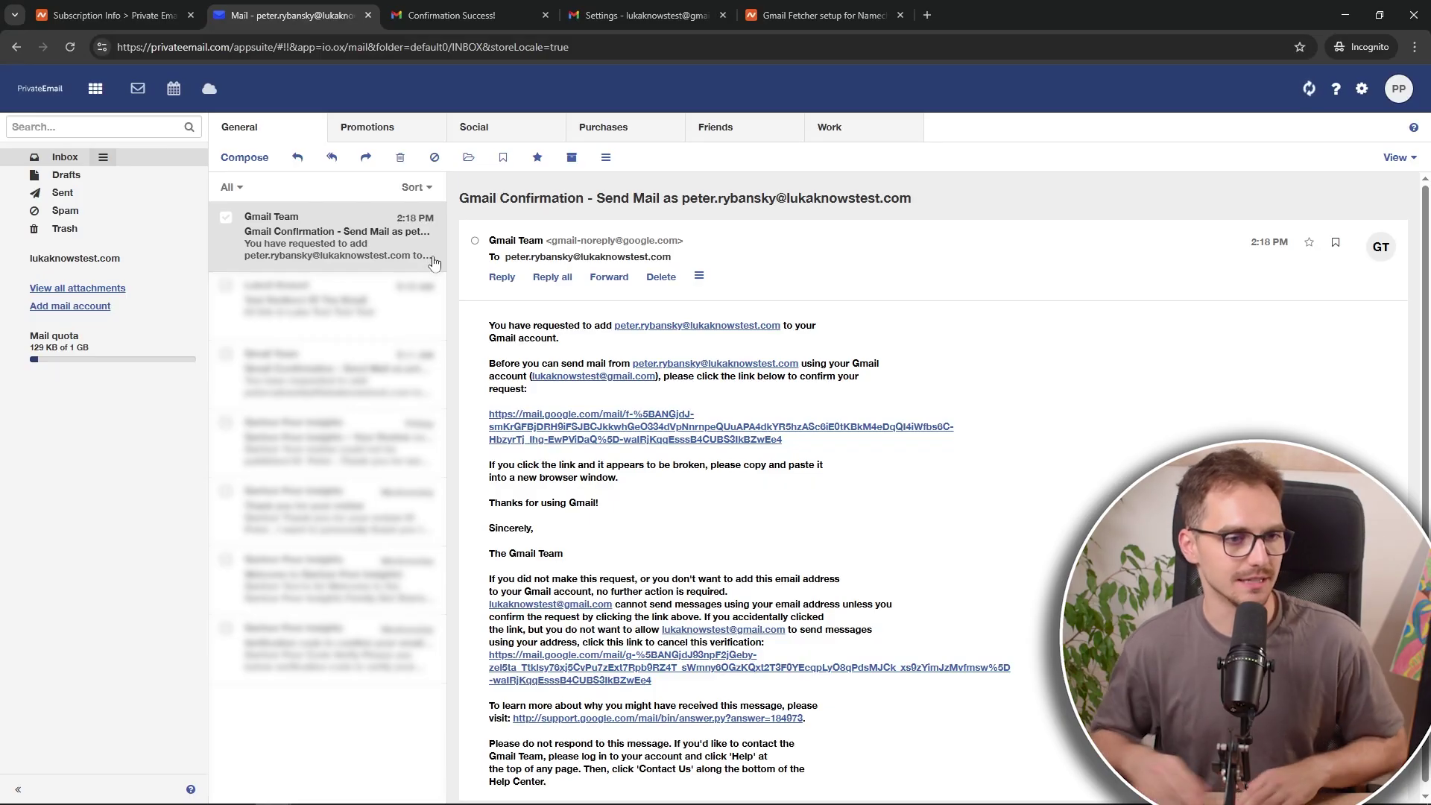
{"action": "key", "text": "F5"}
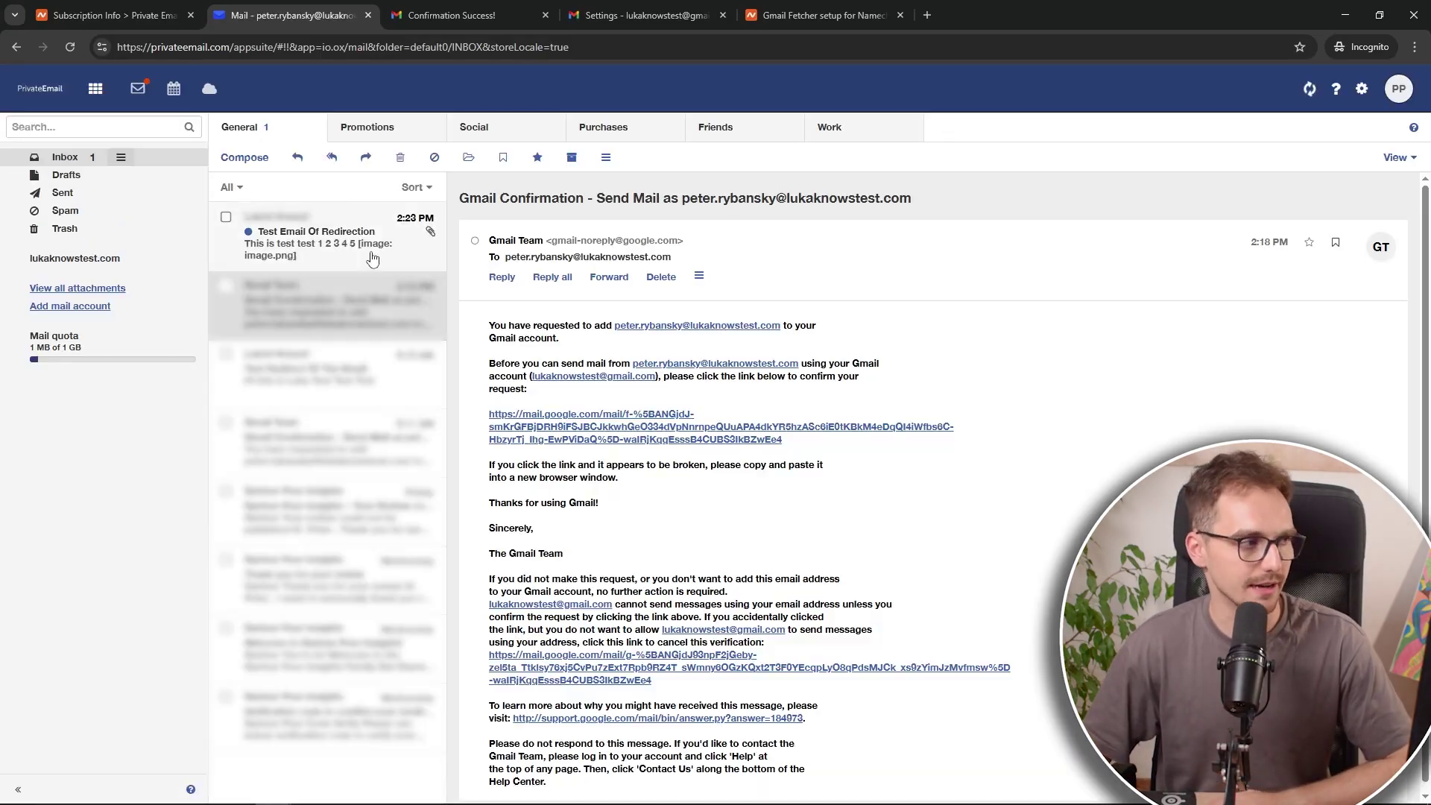
{"action": "left_click", "coordinate": [372, 259]}
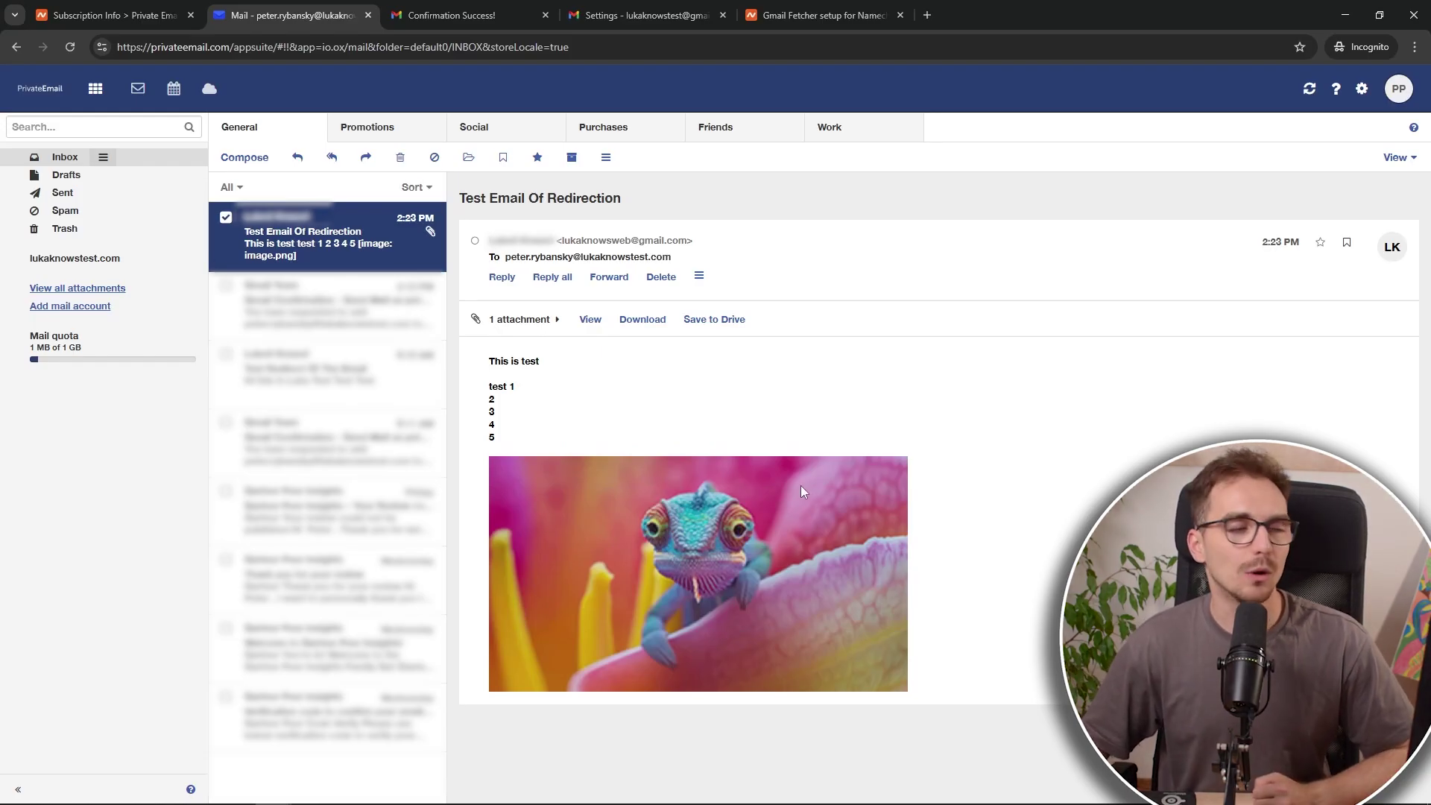
Step: Open the fetched 'Test Email Of Redirection' message in the Gmail inbox
{"action": "left_click", "coordinate": [624, 19]}
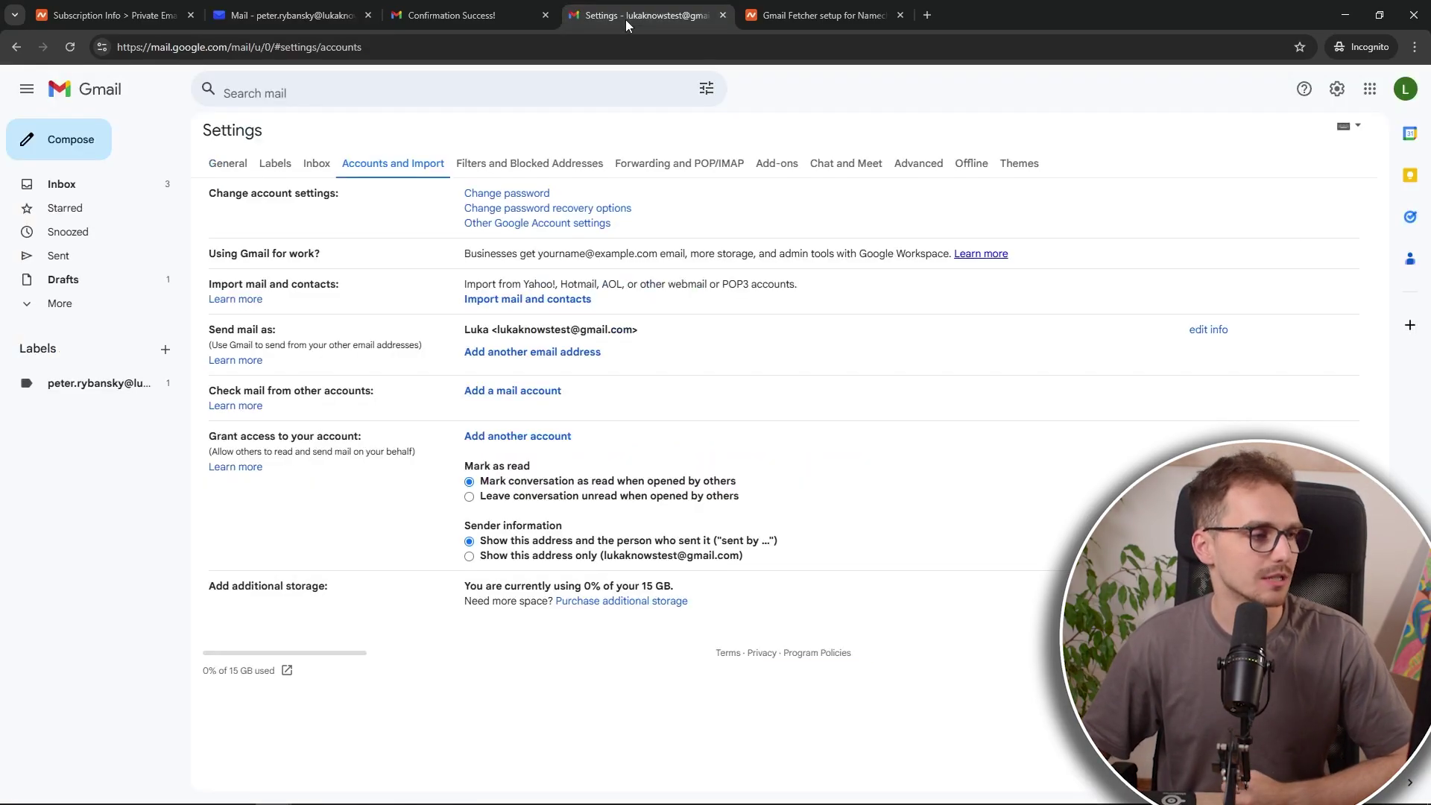
{"action": "left_click", "coordinate": [483, 16]}
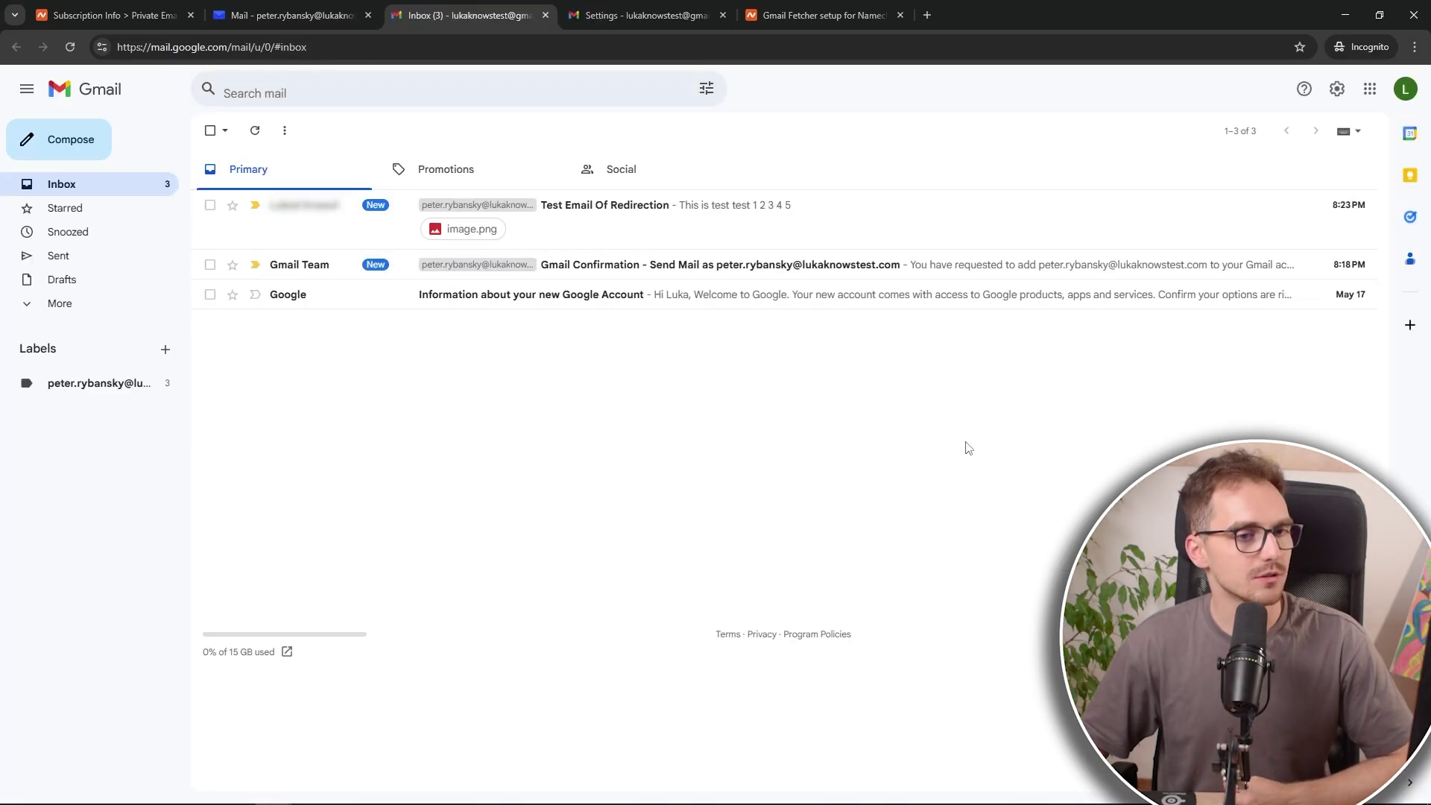
{"action": "left_click", "coordinate": [721, 223]}
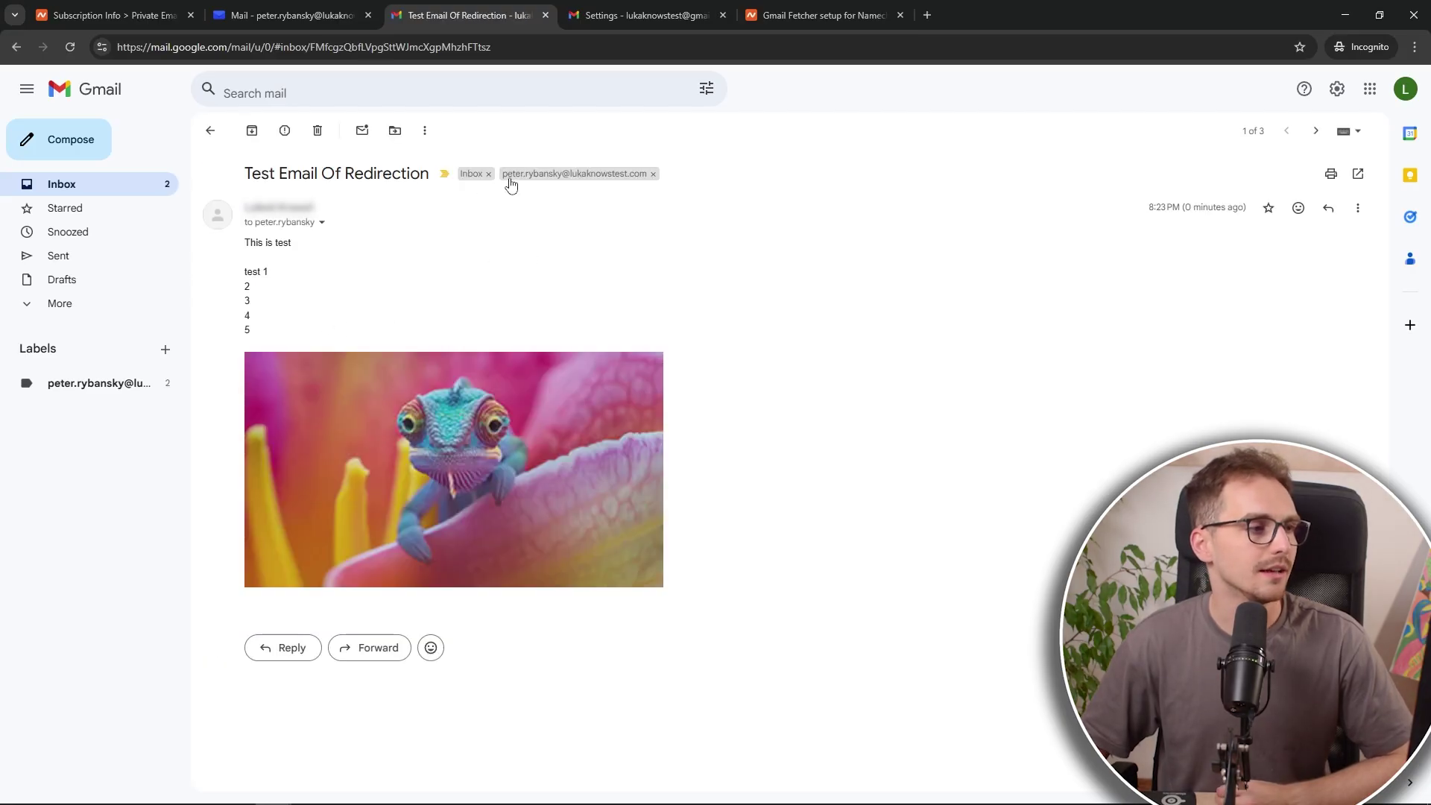
{"action": "left_click", "coordinate": [210, 131]}
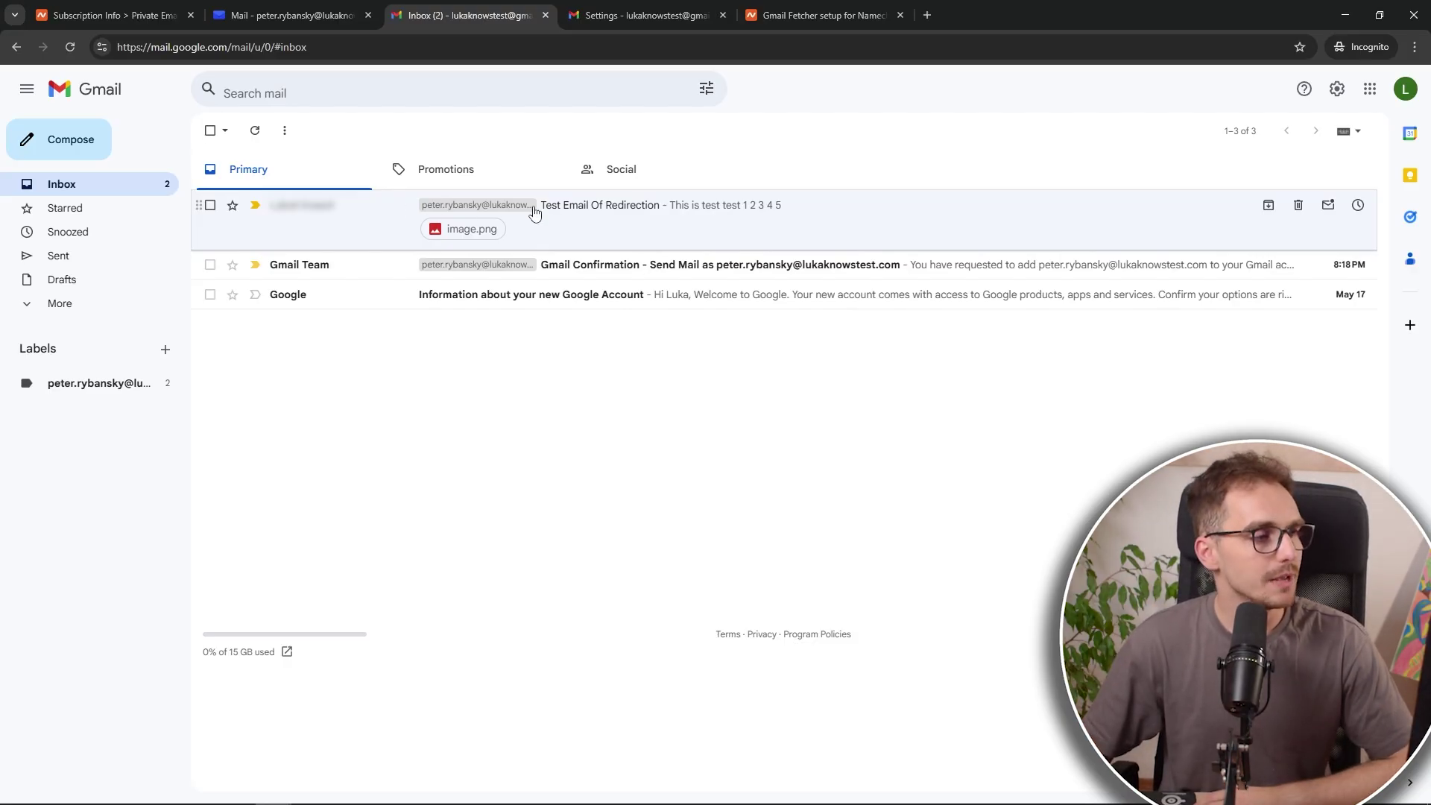
{"action": "left_click", "coordinate": [645, 223]}
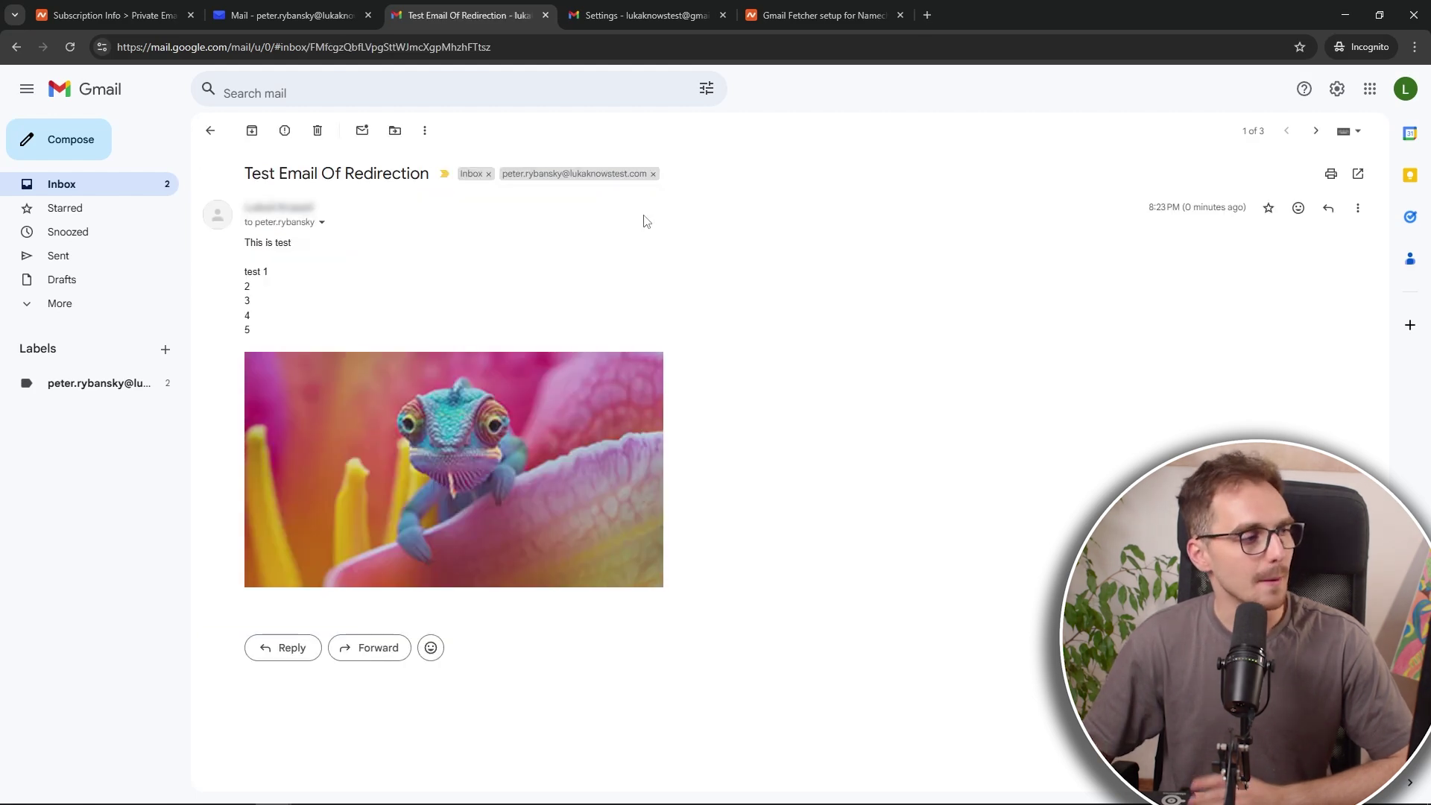
Step: Start a reply and keep the custom-domain address selected in the From dropdown
{"action": "left_click", "coordinate": [287, 656]}
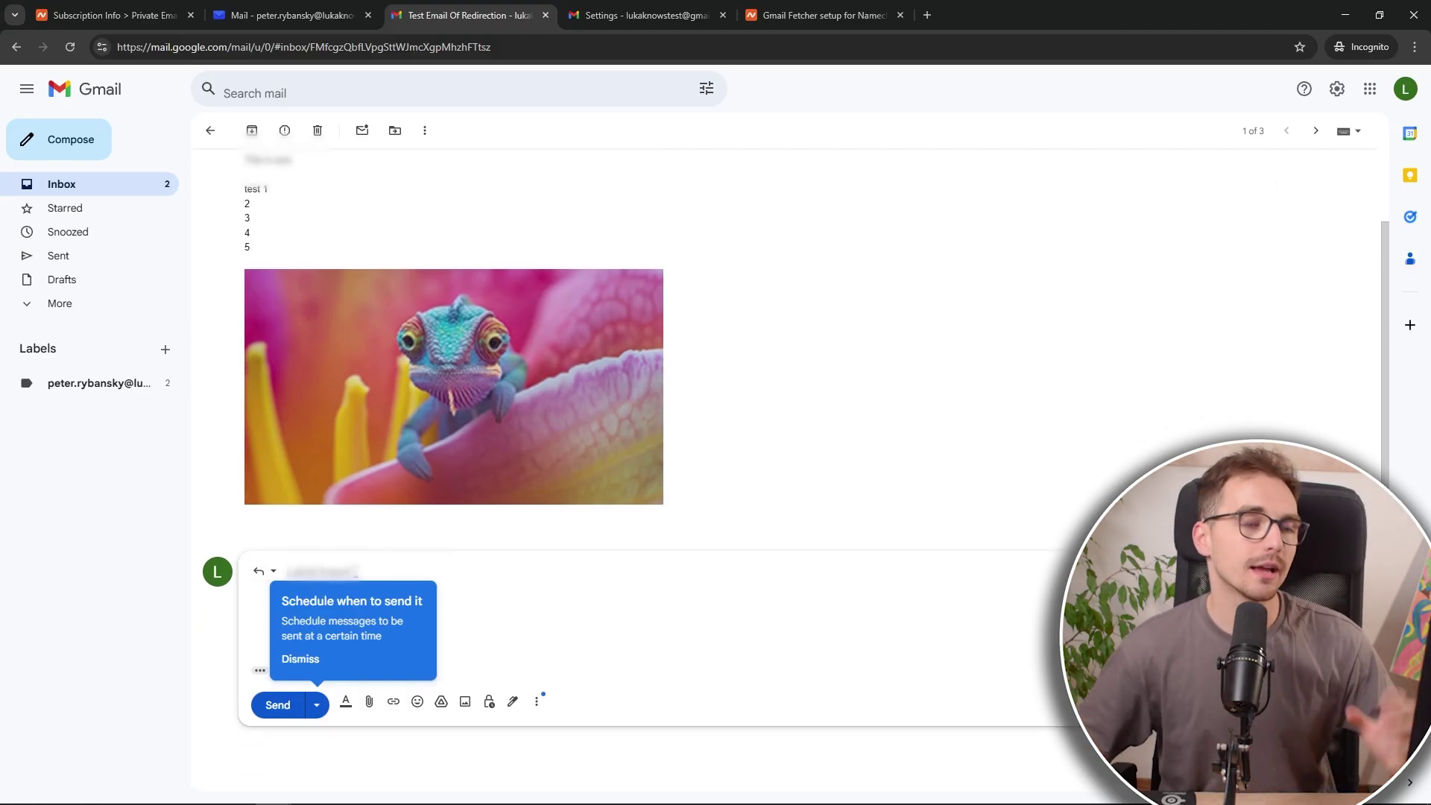
{"action": "left_click", "coordinate": [265, 570]}
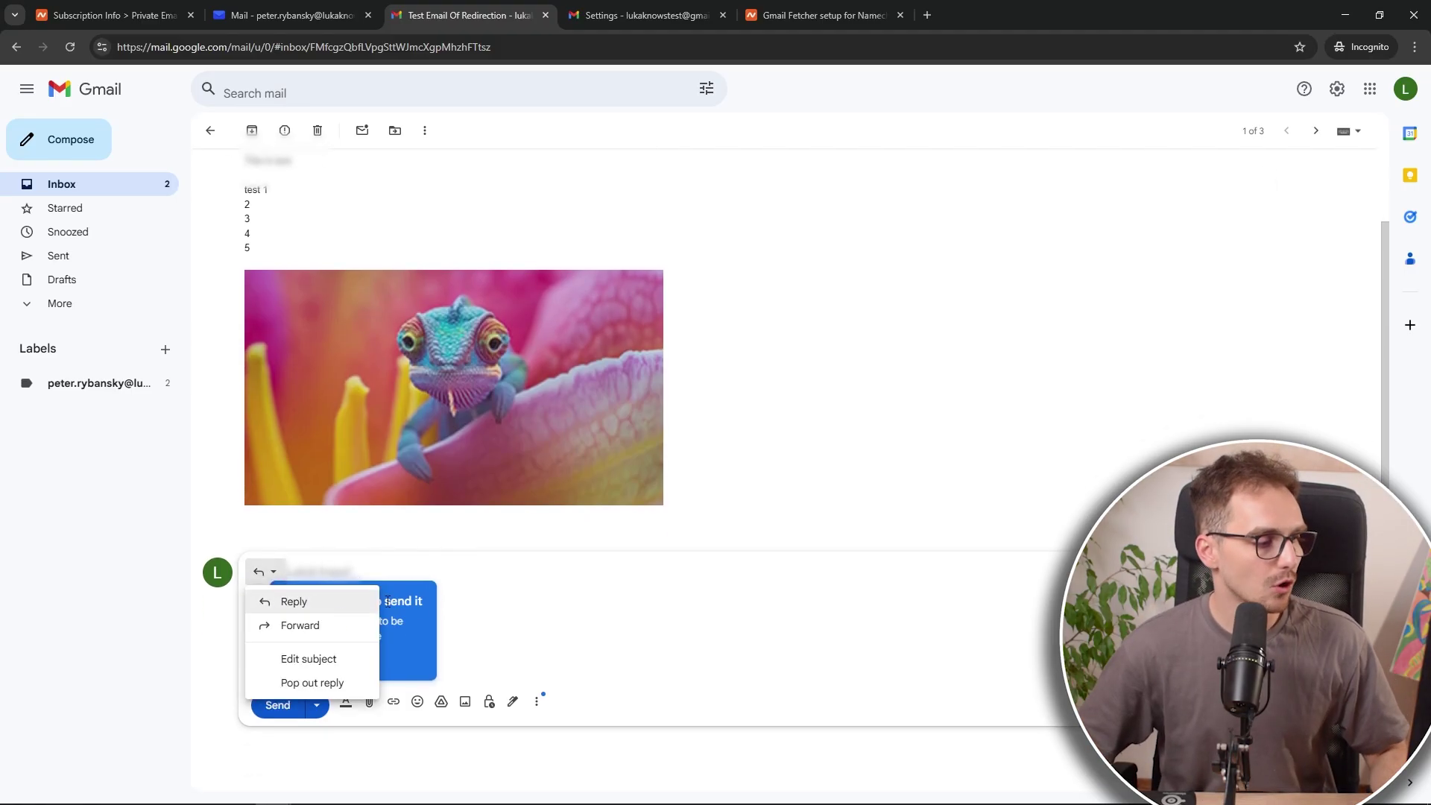
{"action": "left_click", "coordinate": [332, 597]}
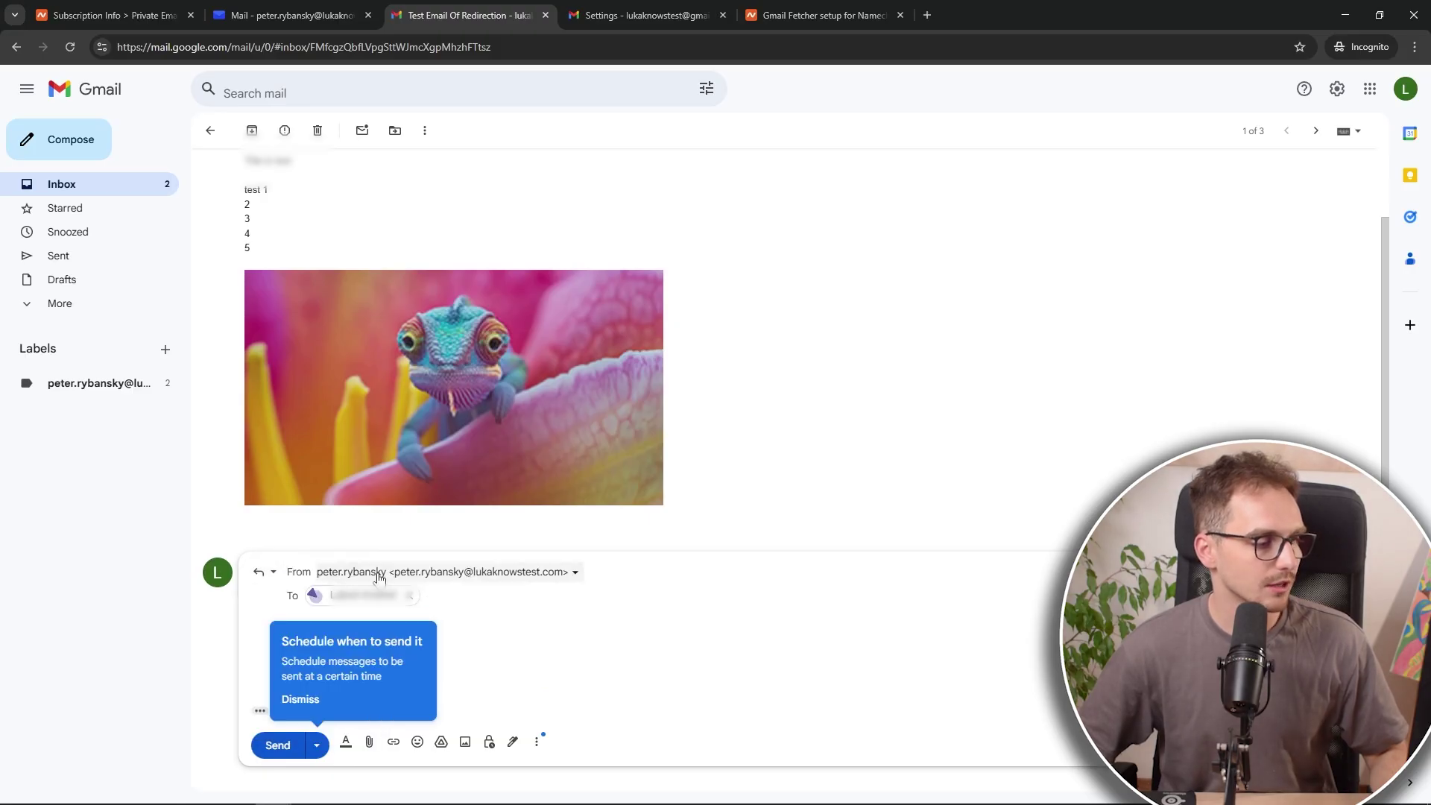
{"action": "left_click", "coordinate": [368, 581]}
{"action": "left_click", "coordinate": [466, 621]}
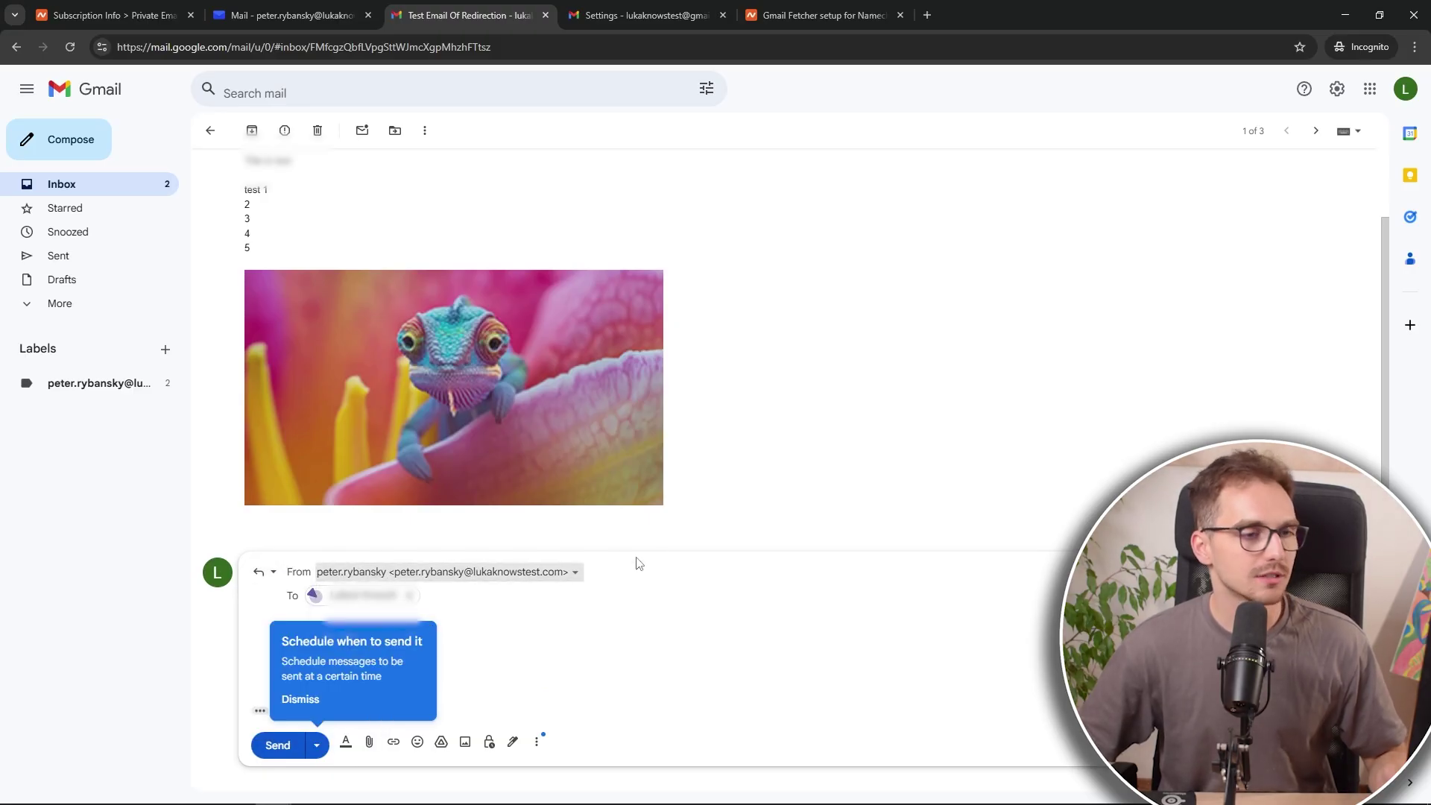
{"action": "scroll", "coordinate": [1076, 310], "scroll_direction": "up", "scroll_amount": 1}
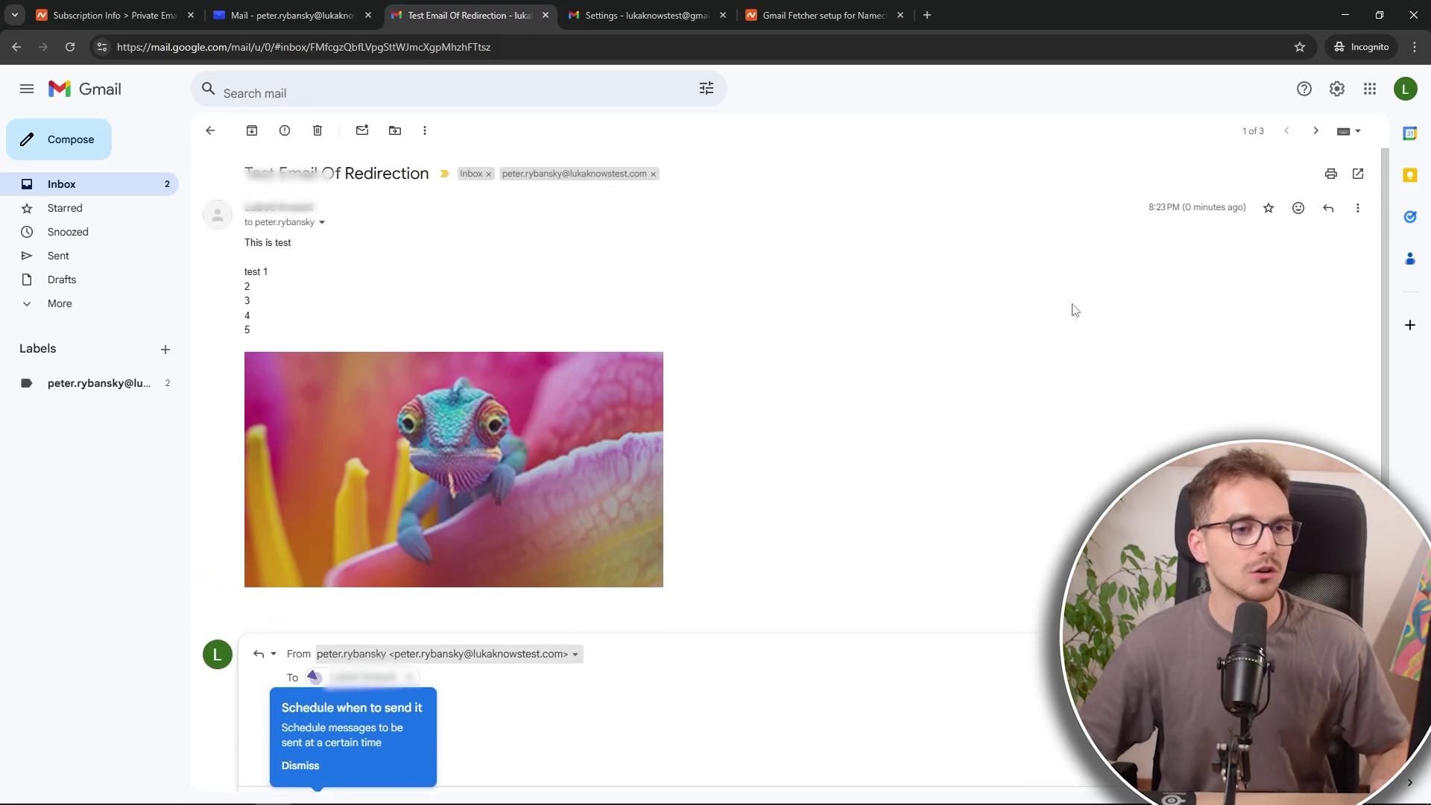
Step: In Settings > Accounts and Import, select 'Reply from the same address the message was sent to'
{"action": "left_click", "coordinate": [1337, 93]}
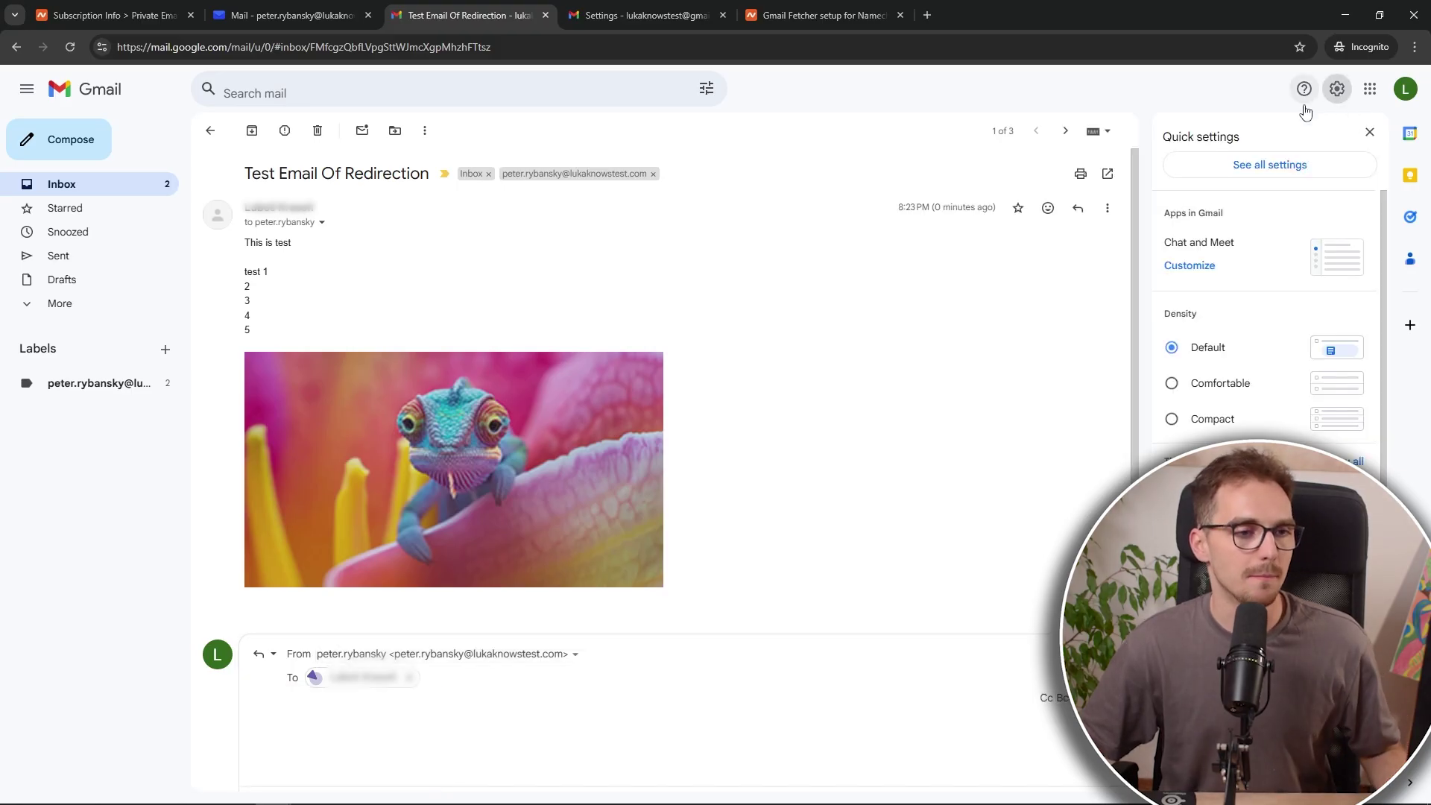
{"action": "left_click", "coordinate": [1257, 166]}
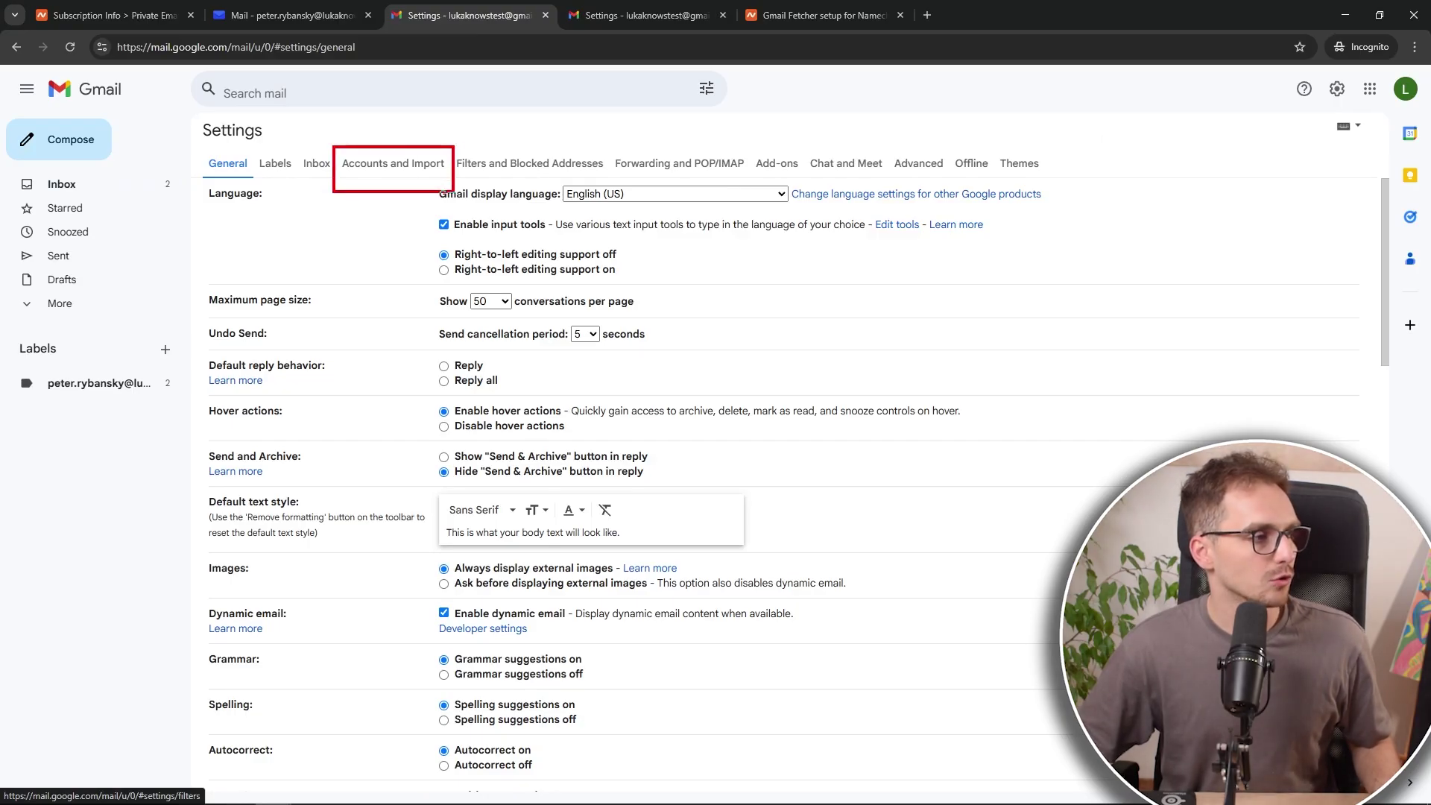
{"action": "left_click", "coordinate": [402, 171]}
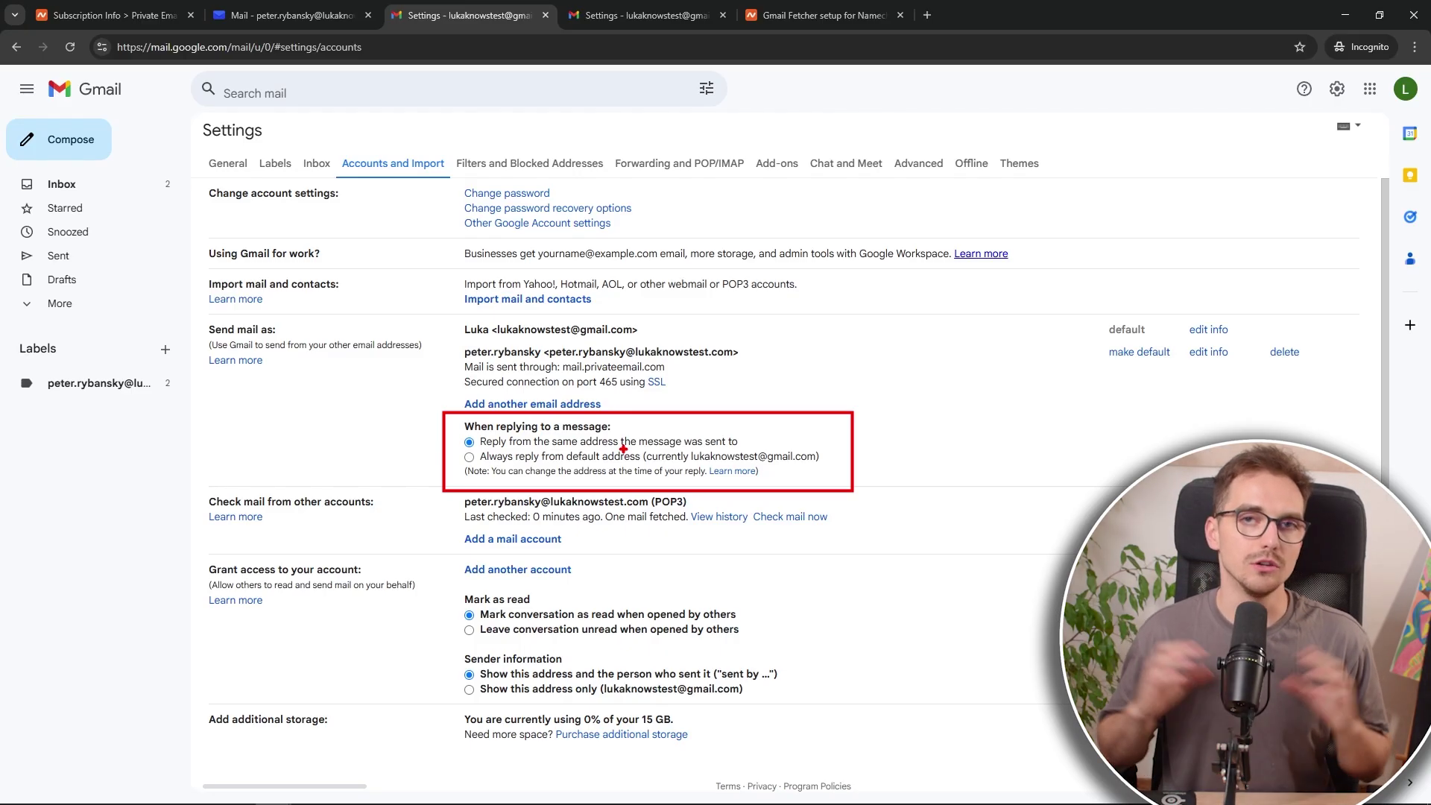
{"action": "left_click", "coordinate": [468, 456]}
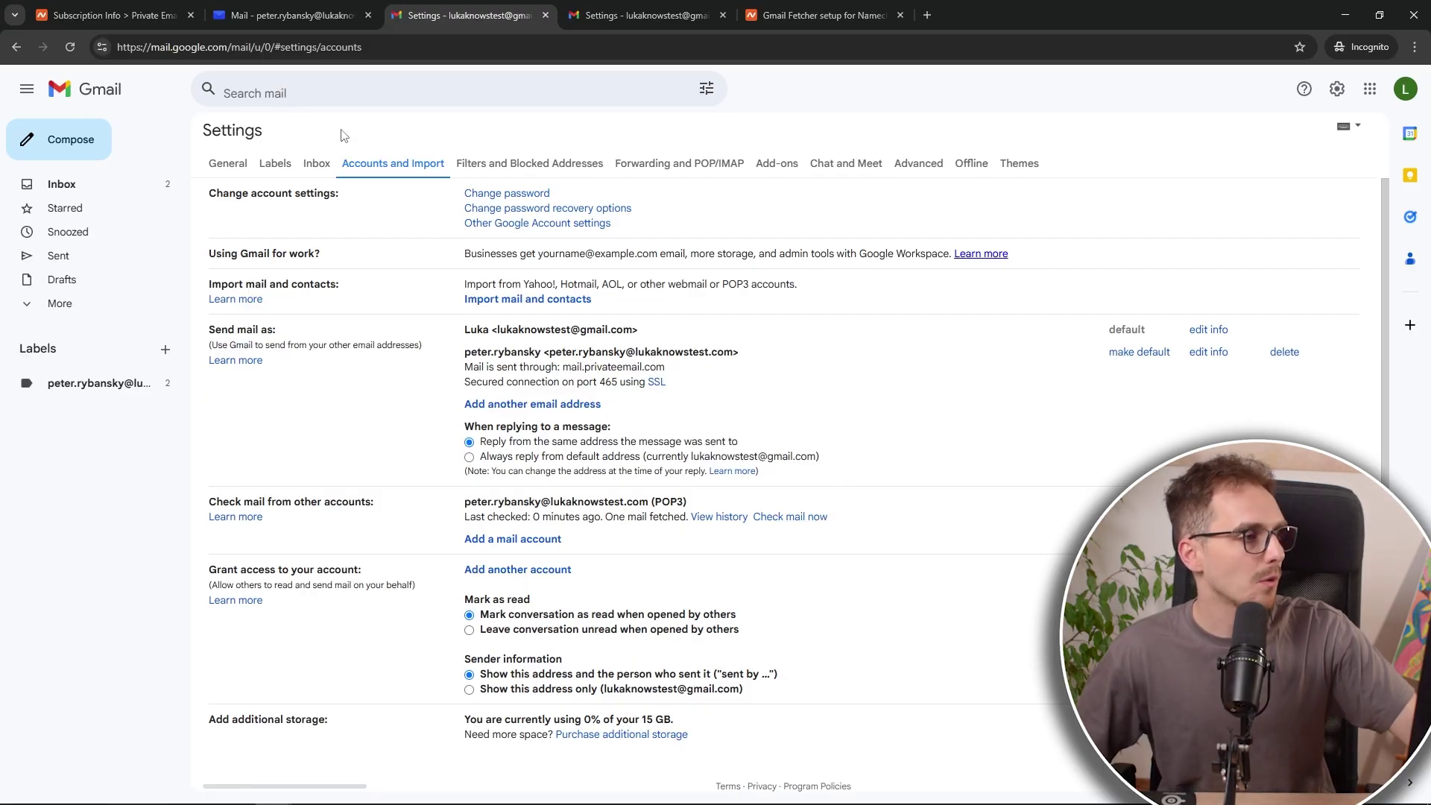
Step: In the other Gmail account, open the 'Test Email Of Redirection' message from the Inbox
{"action": "left_click", "coordinate": [602, 15]}
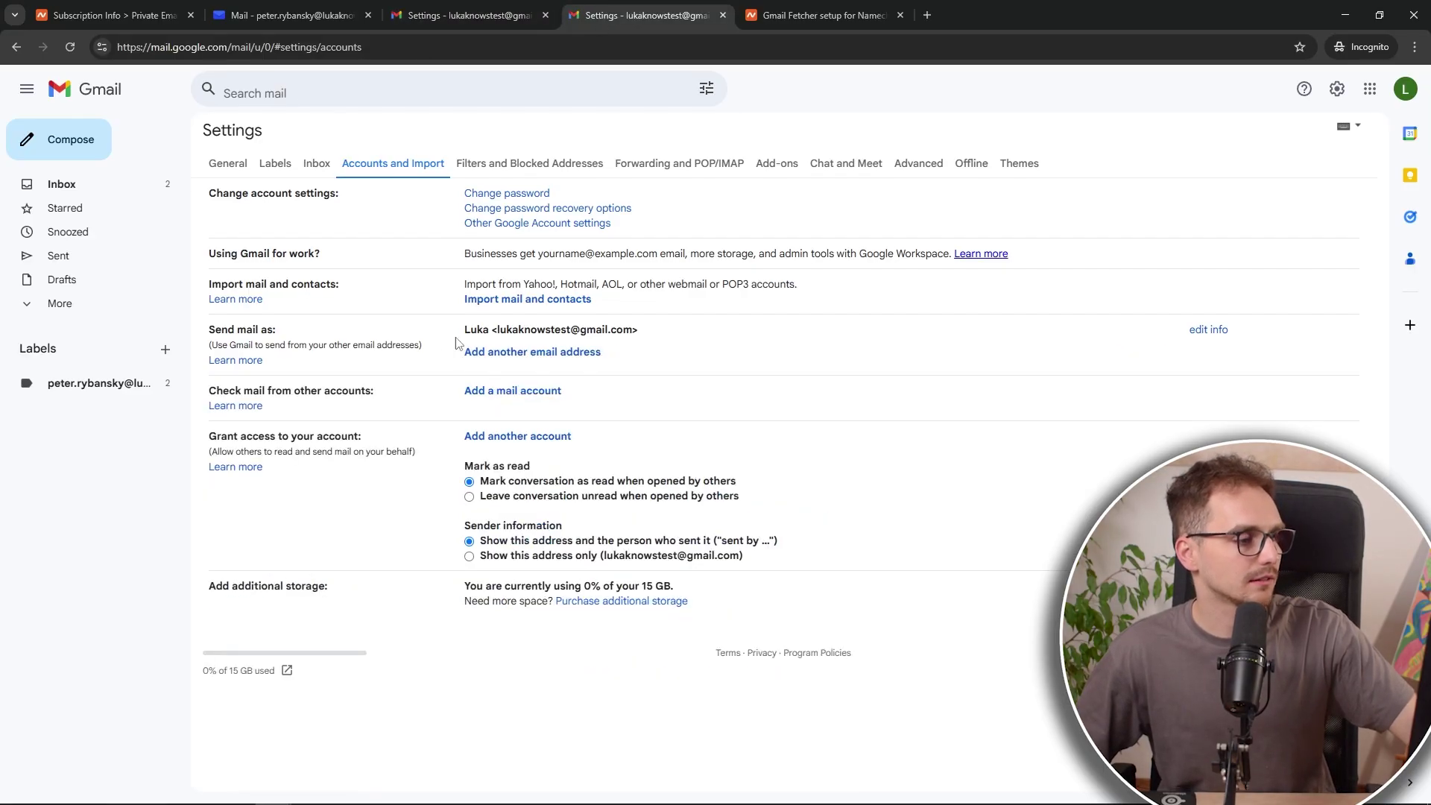
{"action": "left_click", "coordinate": [100, 93]}
{"action": "left_click", "coordinate": [393, 218]}
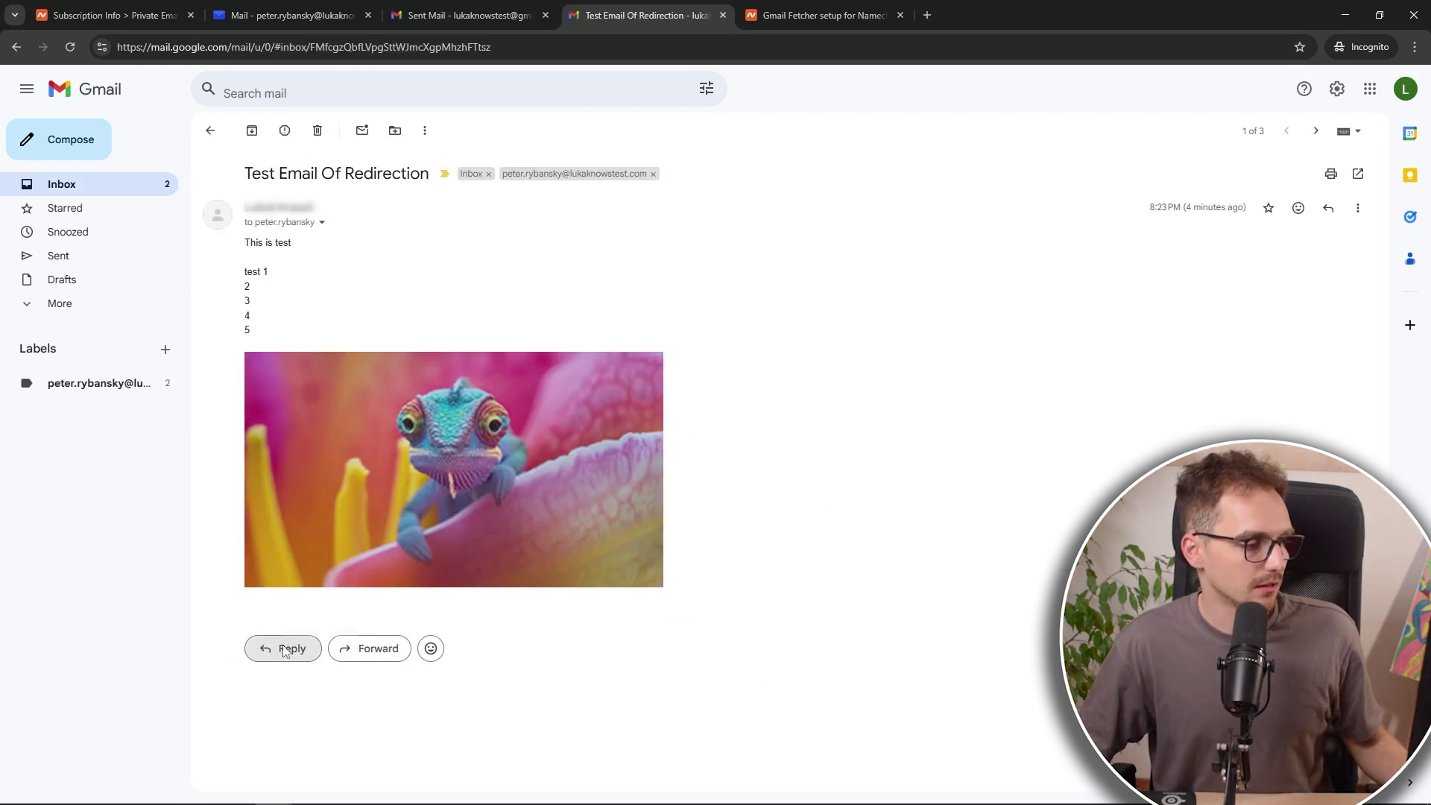
Step: Reply 'Thank you for sending this over' and send it from the custom-domain address
{"action": "left_click", "coordinate": [284, 647]}
{"action": "type", "text": "Thank you for sending this over"}
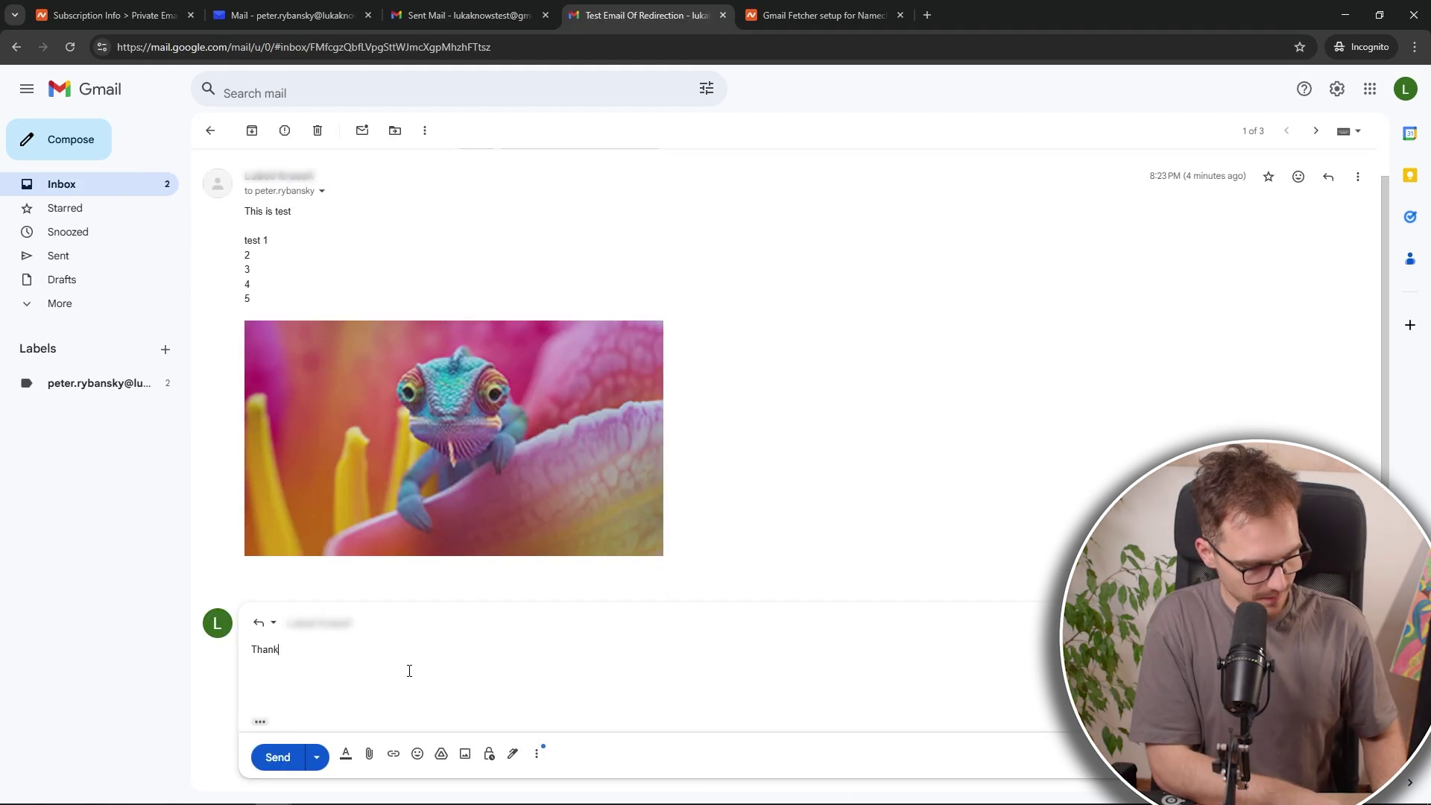
{"action": "left_click", "coordinate": [328, 622]}
{"action": "left_click", "coordinate": [354, 585]}
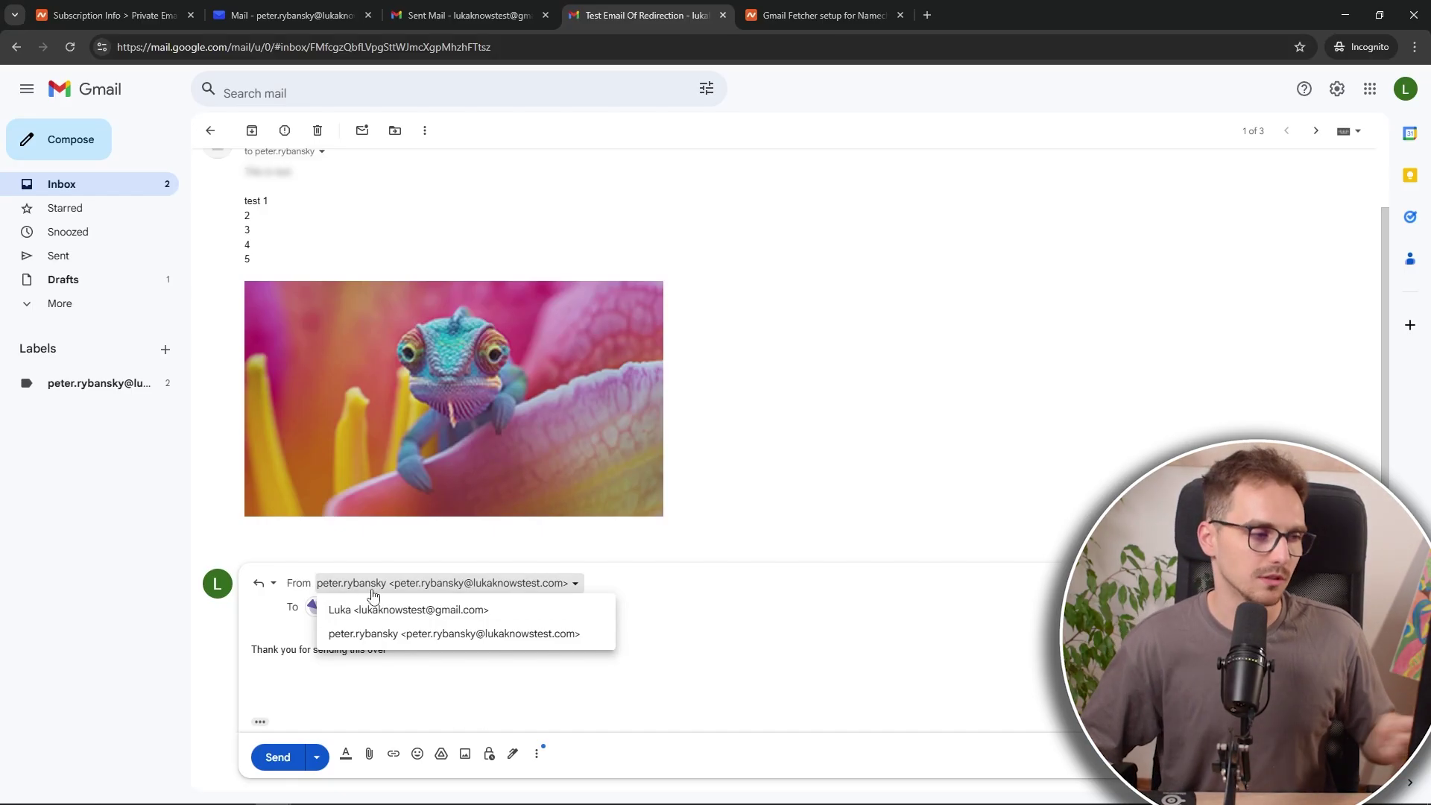
{"action": "left_click", "coordinate": [390, 641]}
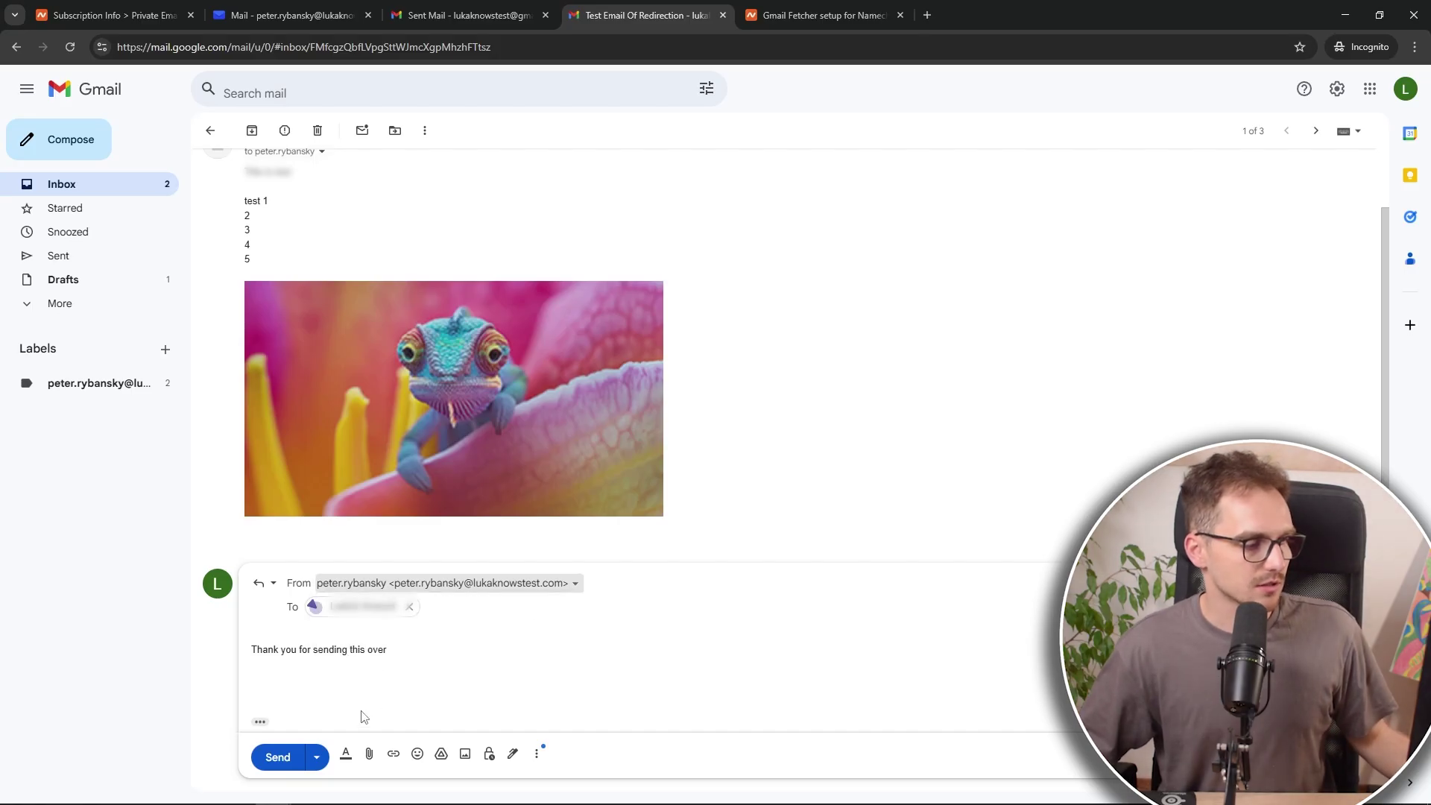
{"action": "left_click", "coordinate": [277, 757]}
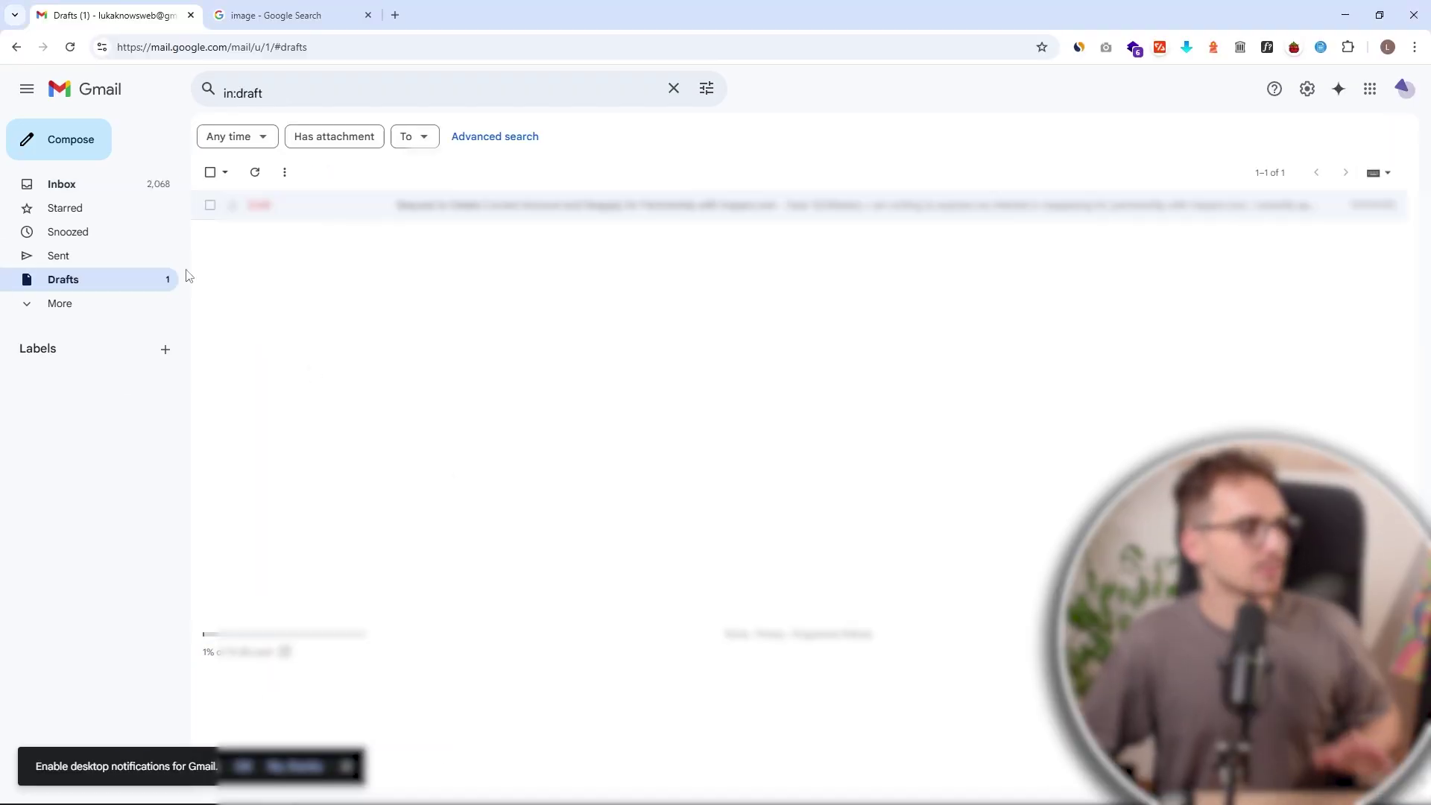
Step: Refresh the original account's Inbox to check for the new reply
{"action": "left_click", "coordinate": [131, 185]}
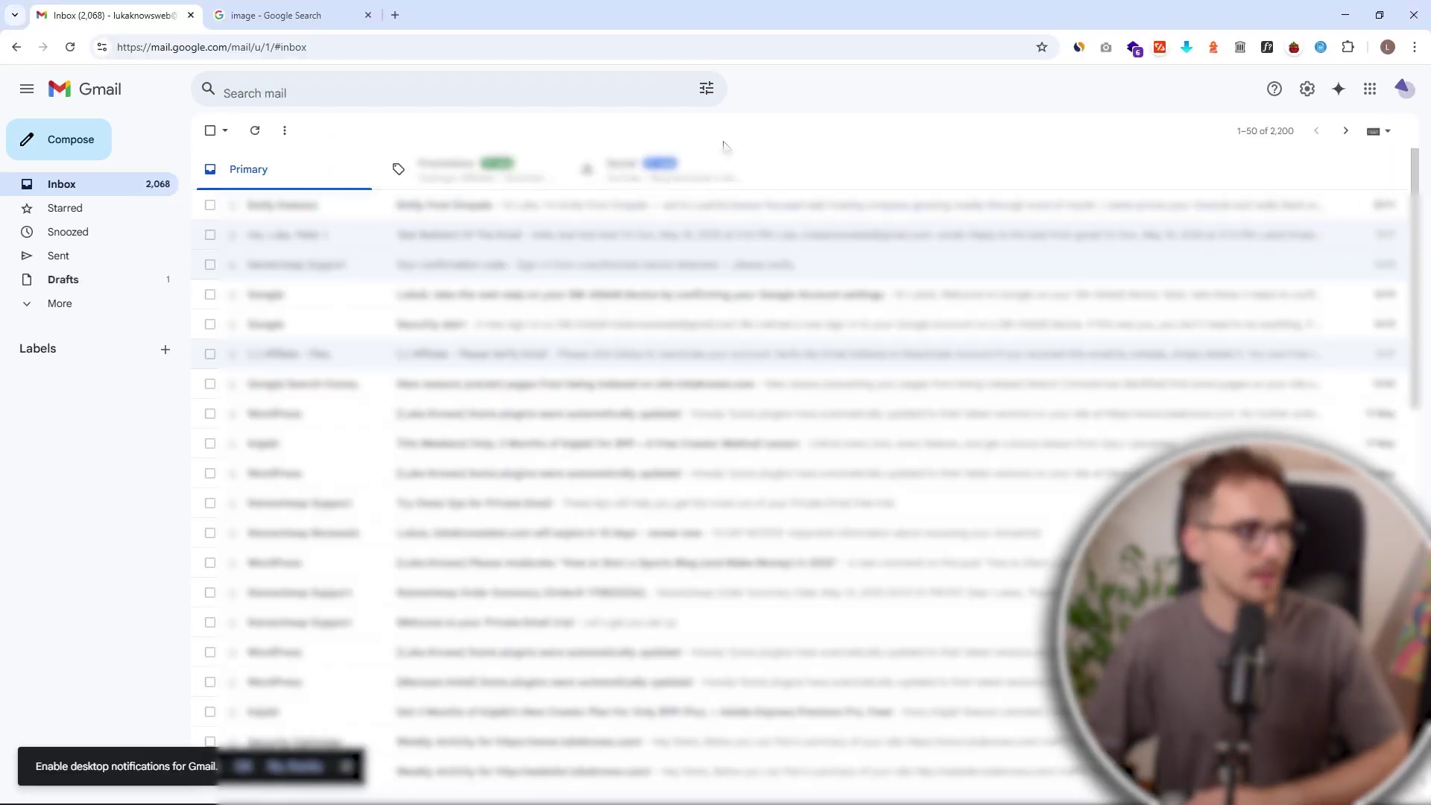
{"action": "right_click", "coordinate": [728, 144]}
{"action": "left_click", "coordinate": [321, 131]}
{"action": "left_click", "coordinate": [254, 131]}
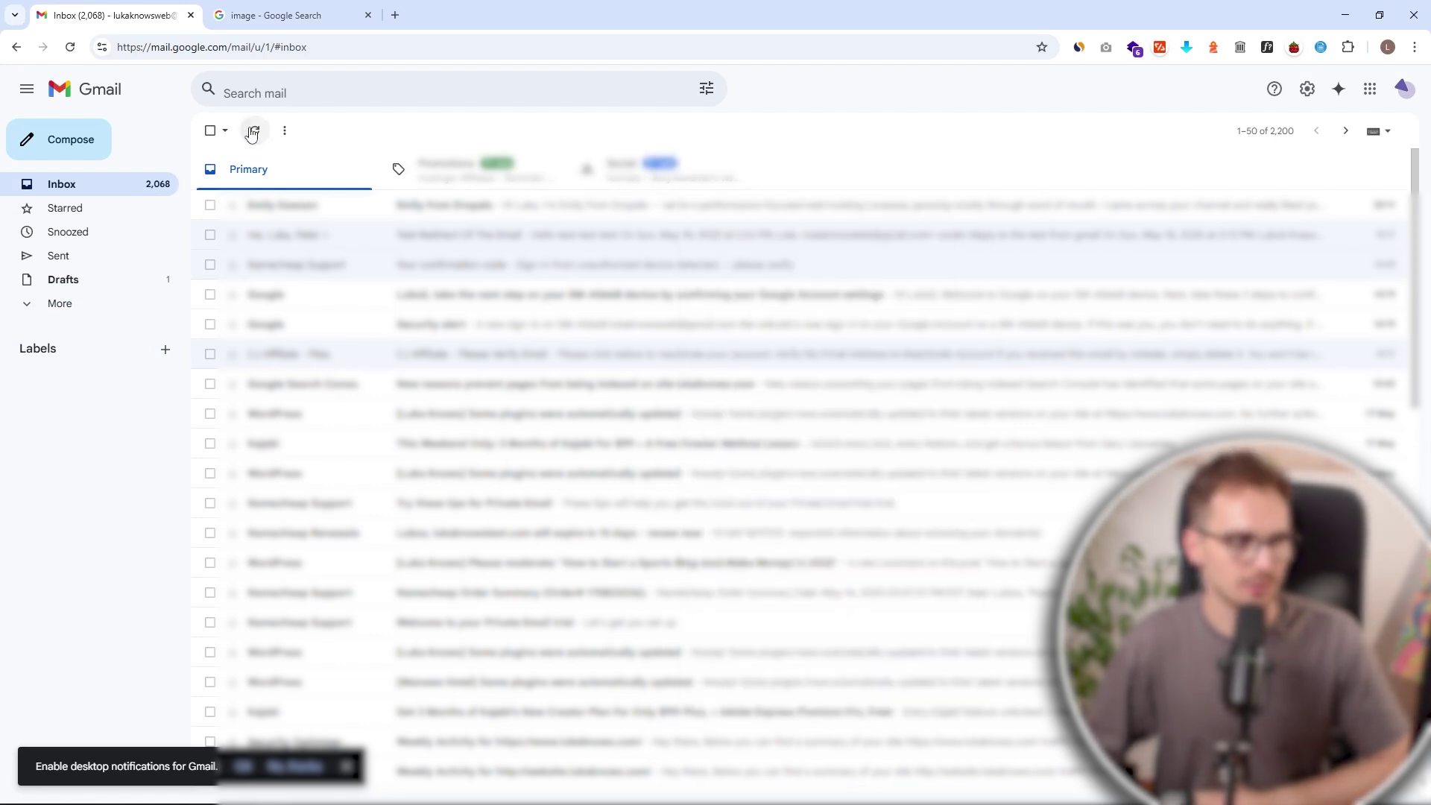
Step: Open the 'Thank you for sending this over' reply and check its sender's contact card
{"action": "left_click", "coordinate": [543, 211]}
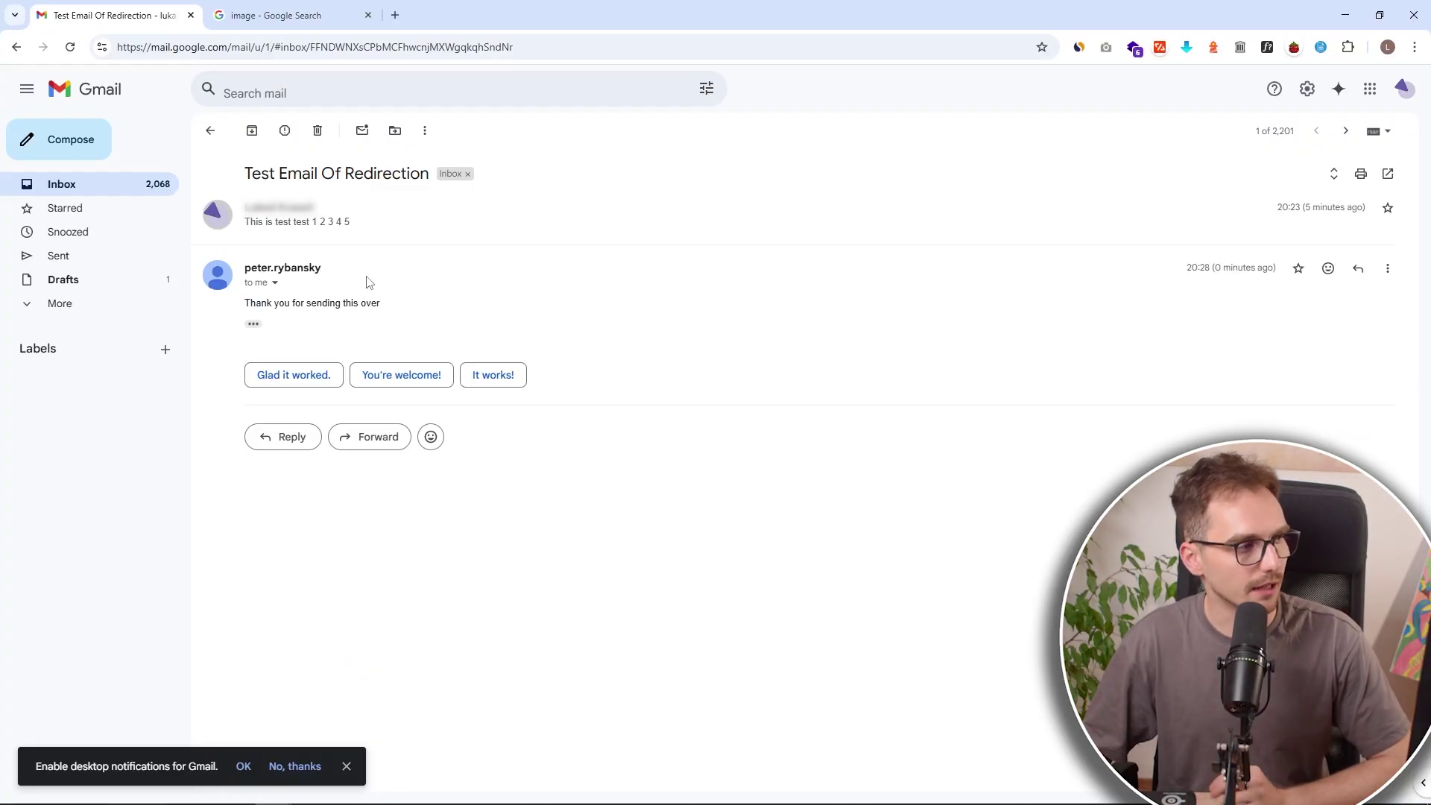
{"action": "double_click", "coordinate": [288, 266]}
{"action": "left_click", "coordinate": [265, 312]}
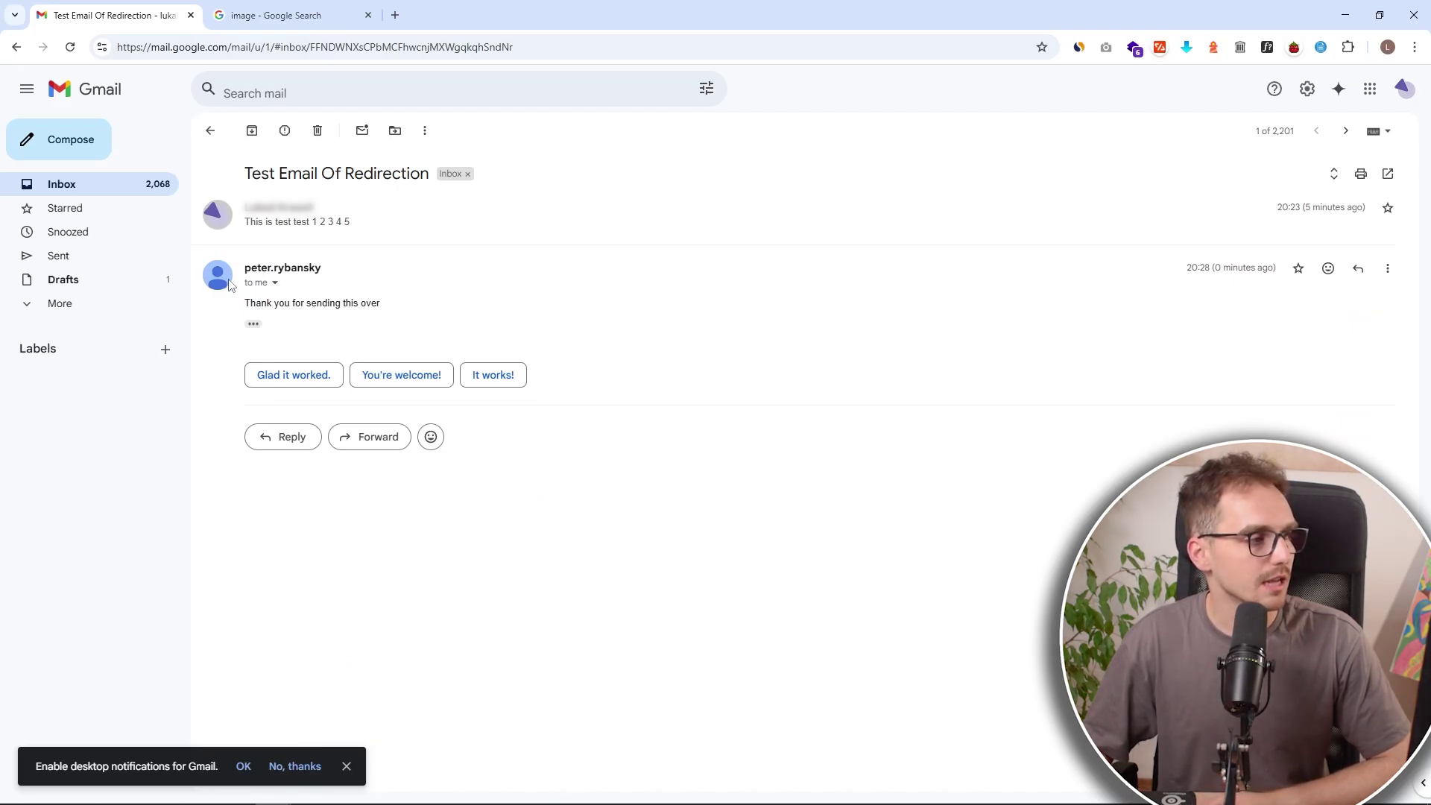
{"action": "mouse_move", "coordinate": [230, 285]}
{"action": "mouse_move", "coordinate": [339, 343]}
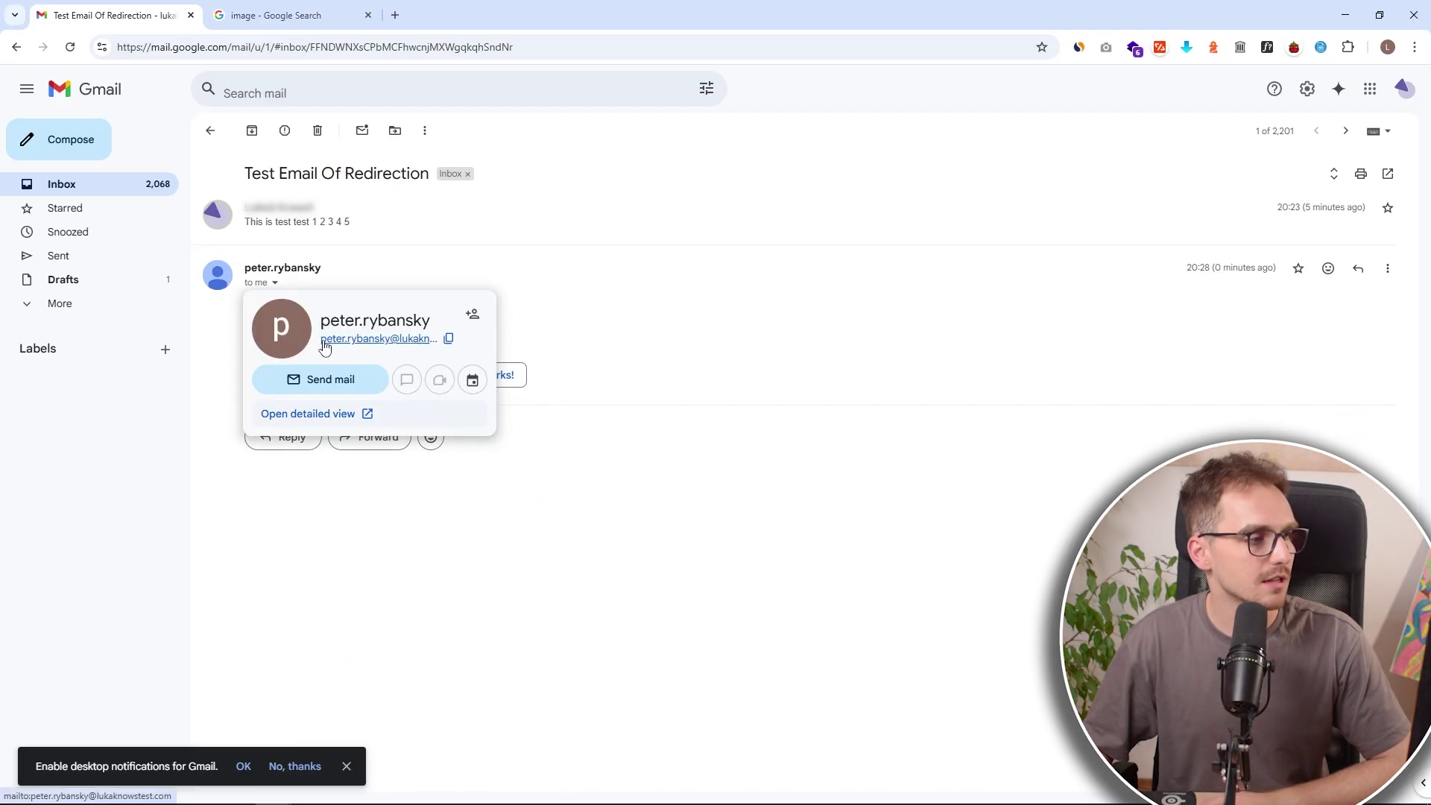